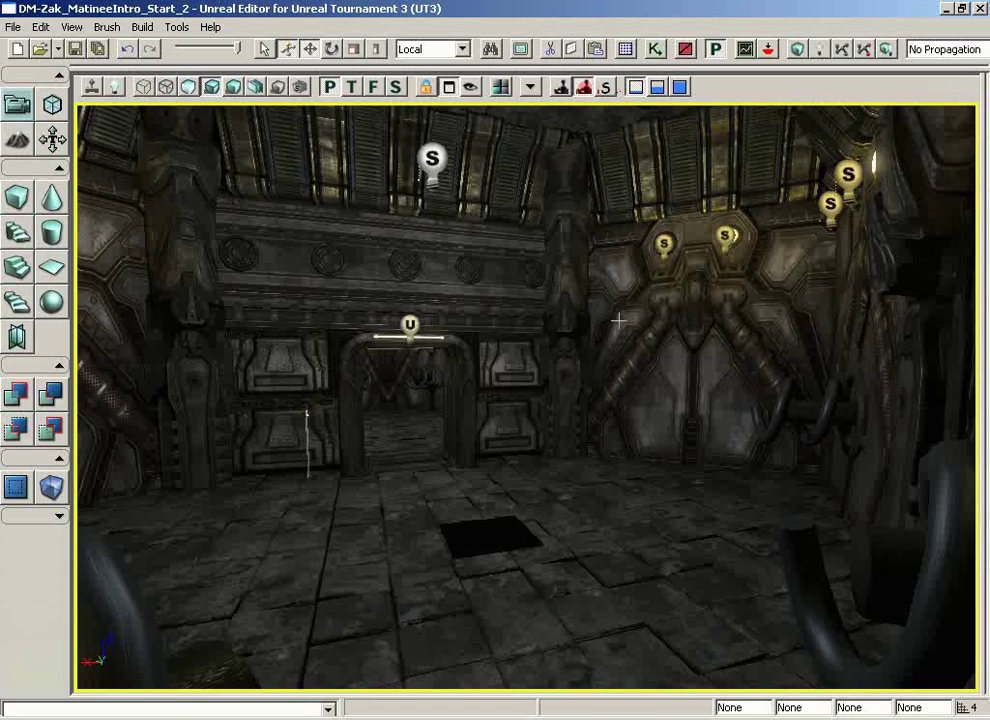
Step: Select the S_LT_Doors_SM_DoorWay04_Center mesh from the LT_Doors package in the Generic Browser and bring the doorway into view
left_click_drag(581, 413, 576, 445)
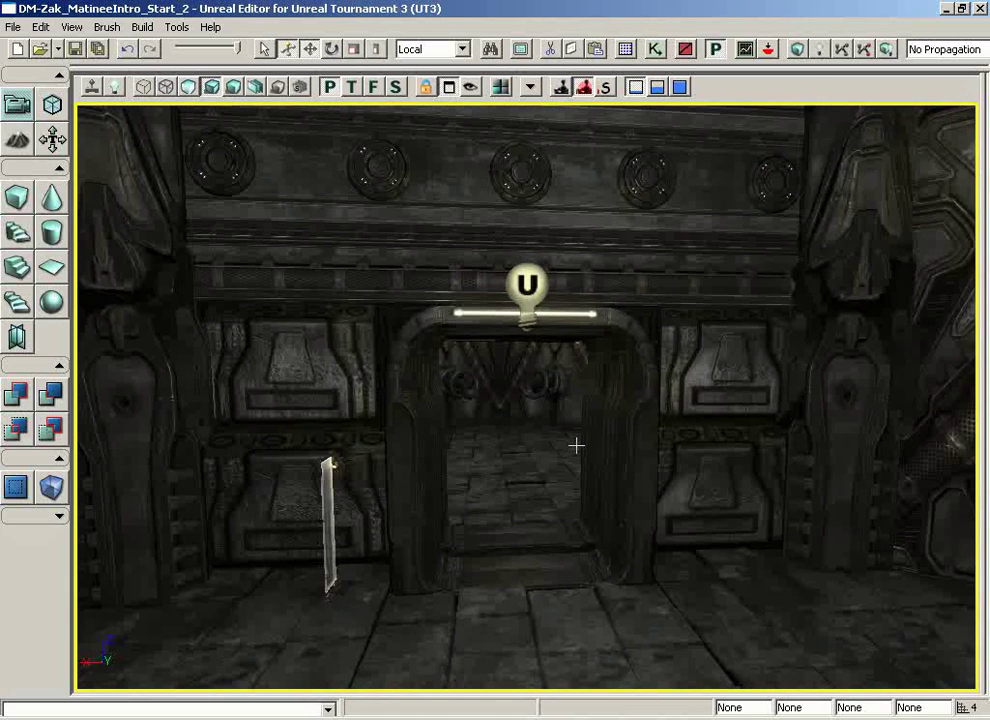
left_click(626, 48)
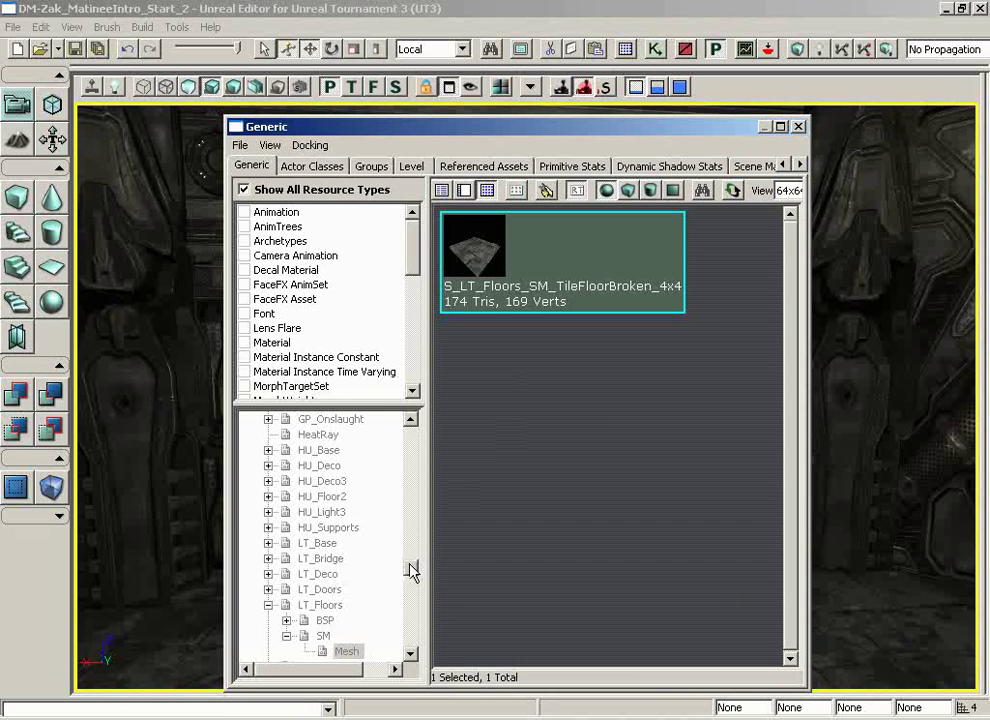
left_click_drag(413, 571, 414, 582)
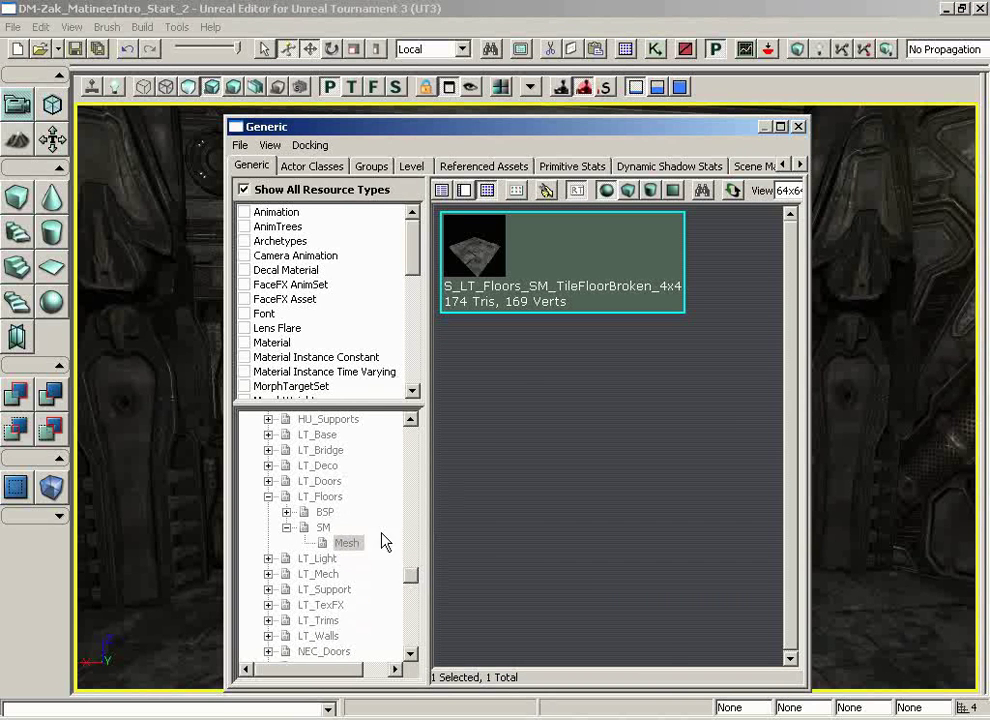
left_click(325, 481)
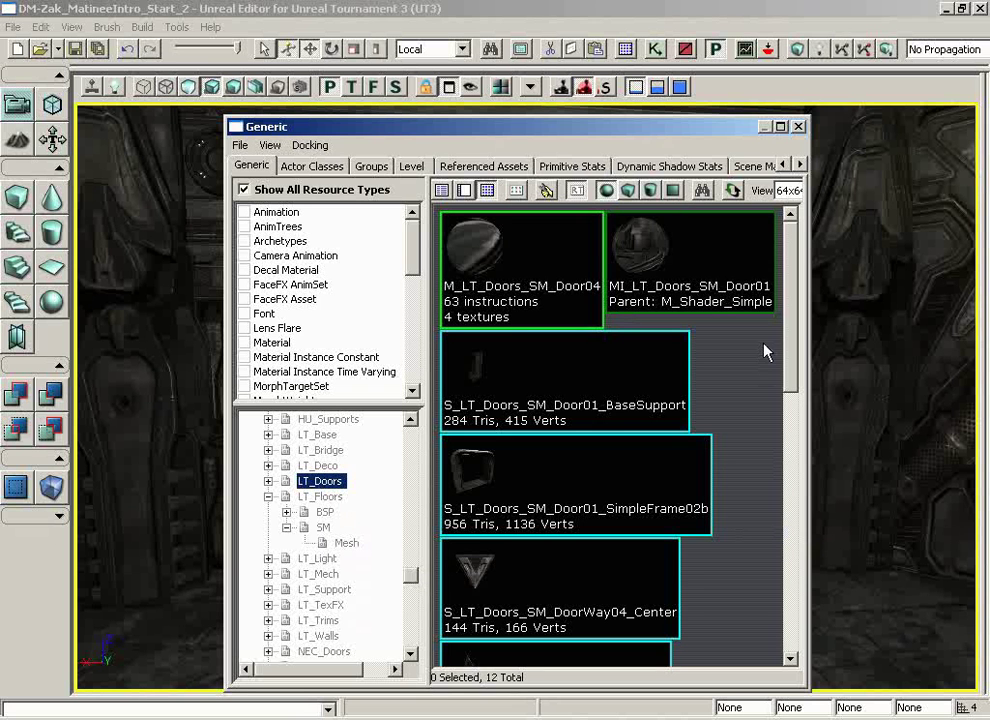
scroll(787, 383, "down", 5)
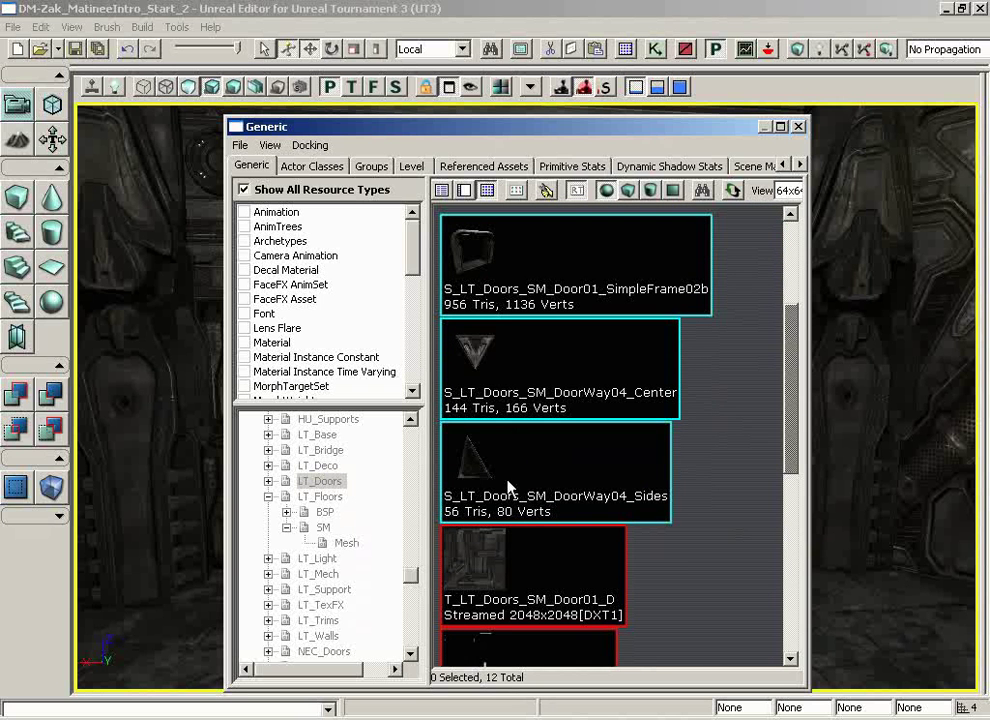
left_click(521, 364)
left_click_drag(697, 147, 121, 136)
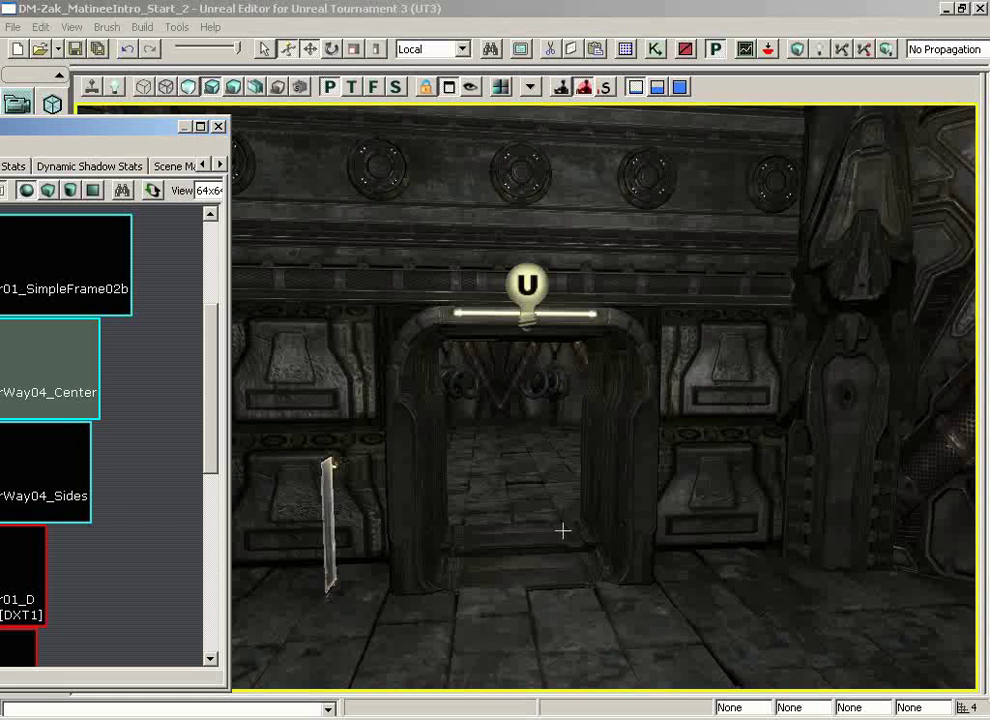
Step: Add the selected center mesh to the level as an InterpActor and position it in the middle of the doorway
right_click(515, 552)
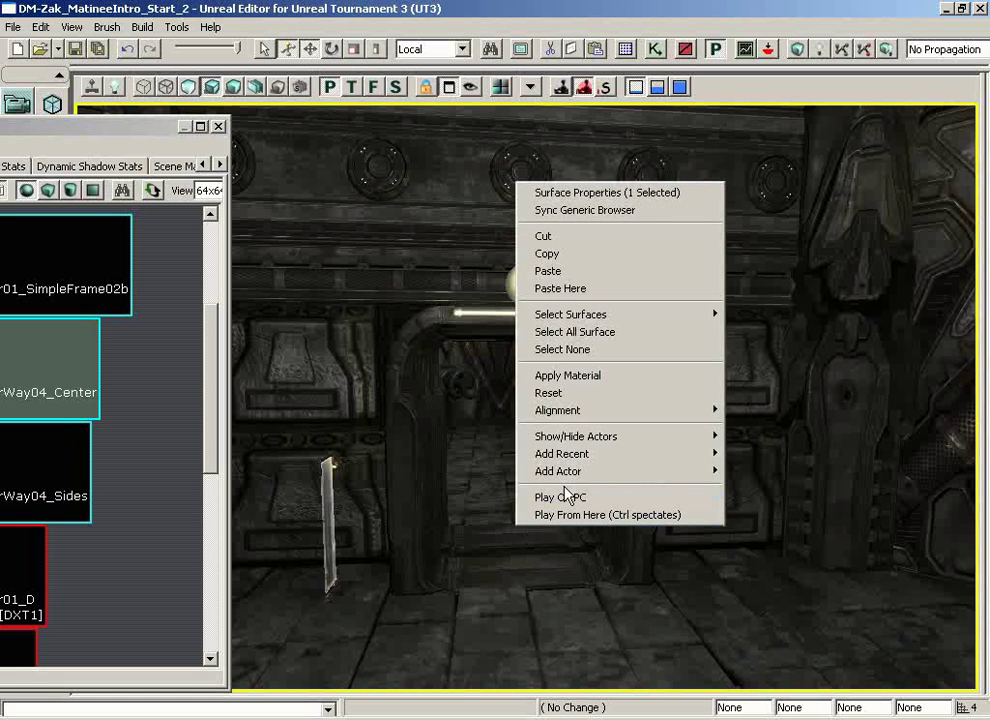
mouse_move(572, 480)
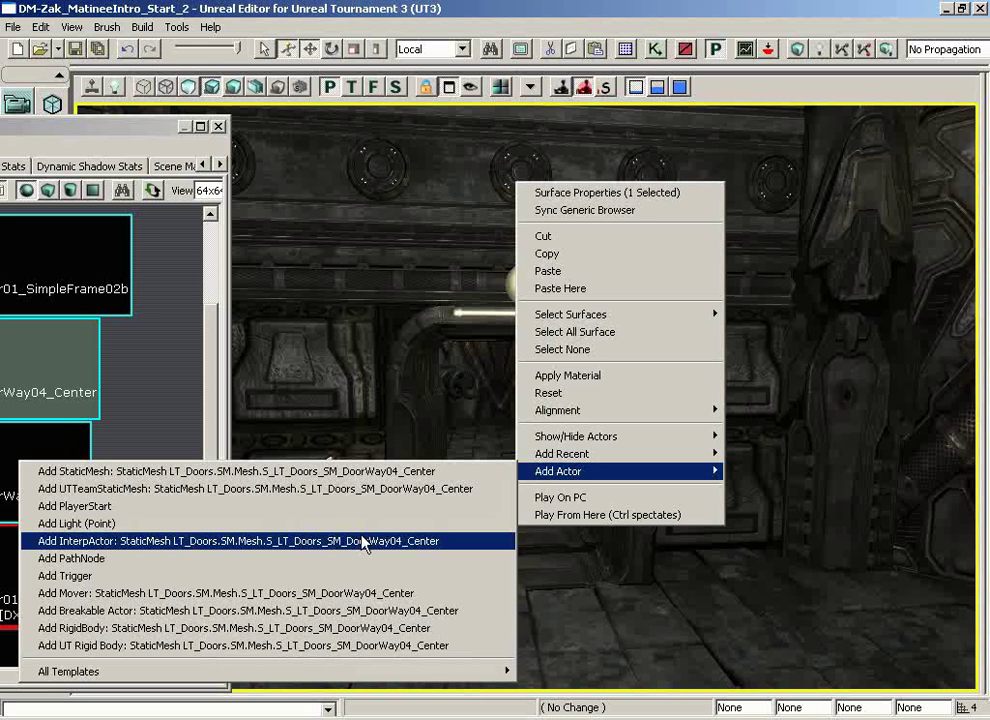
left_click(265, 541)
mouse_move(588, 513)
left_mouse_down()
mouse_move(597, 471)
mouse_move(464, 358)
mouse_move(559, 342)
mouse_move(601, 514)
left_mouse_up()
right_click_drag(601, 514, 602, 513)
left_click_drag(614, 491, 736, 674)
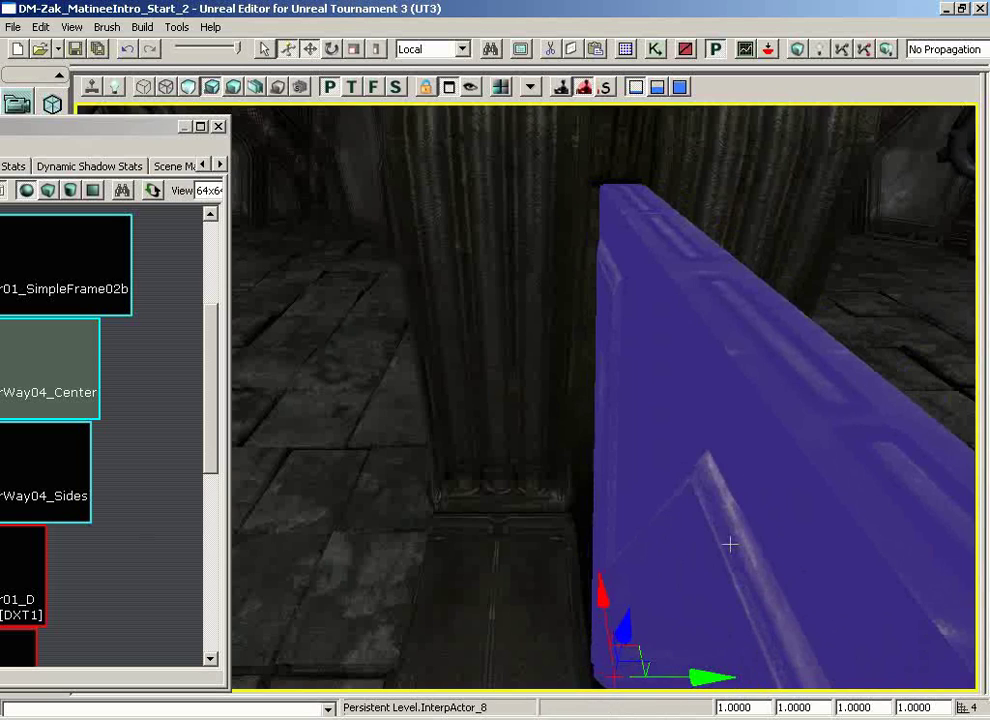
left_click_drag(729, 544, 614, 634)
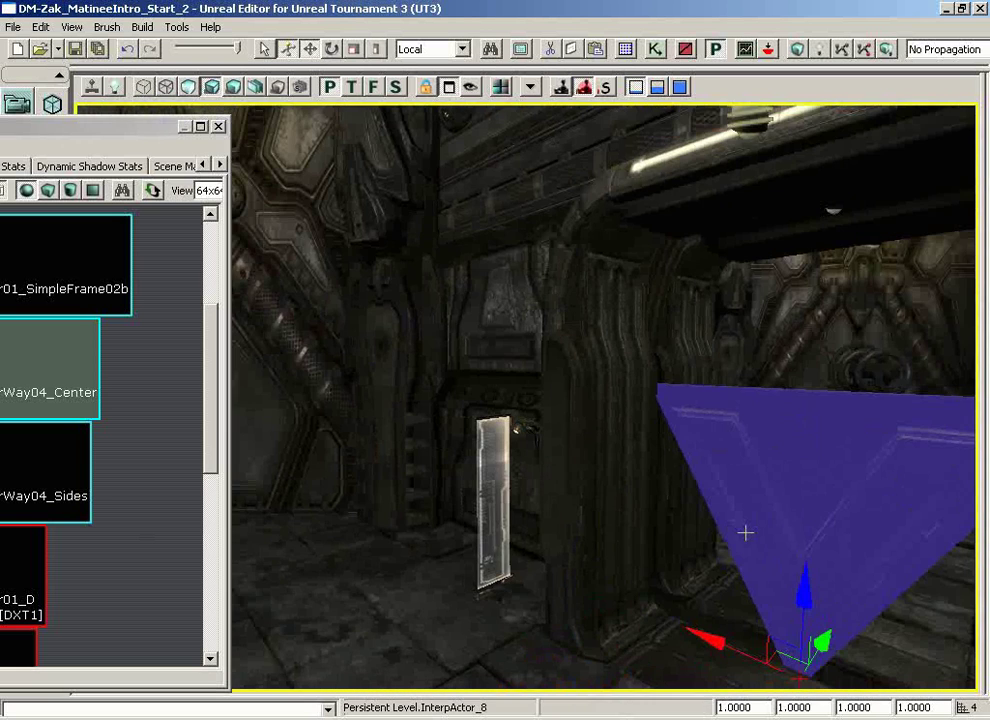
left_click_drag(747, 533, 933, 467)
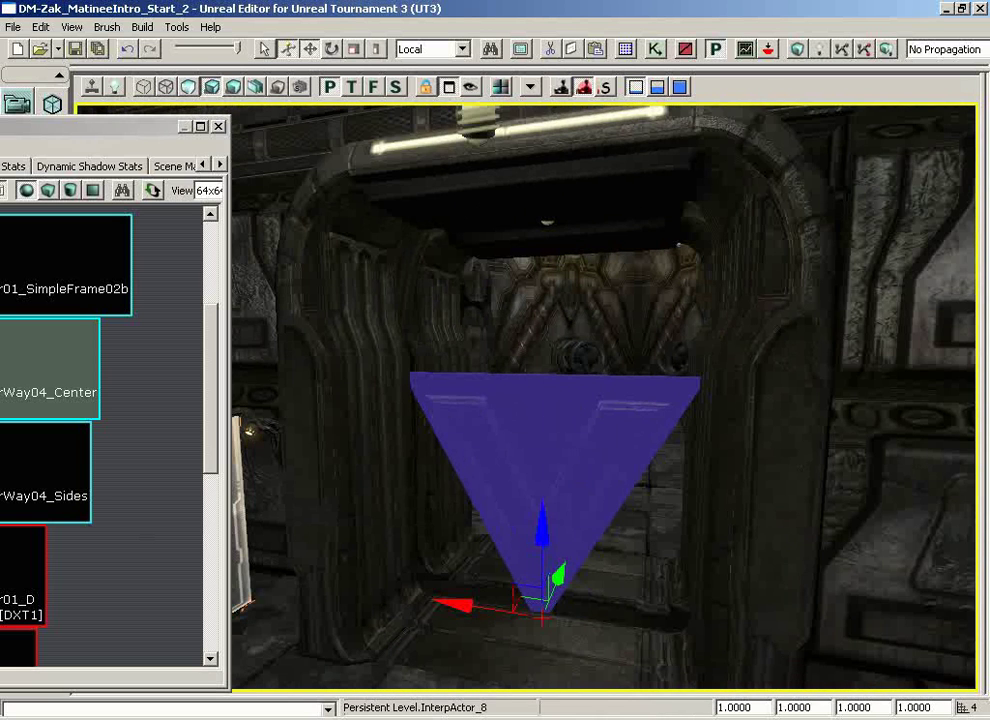
Step: Set the center door piece's Z draw scale to 1.6
left_click(919, 711)
type("1.6")
key("Return")
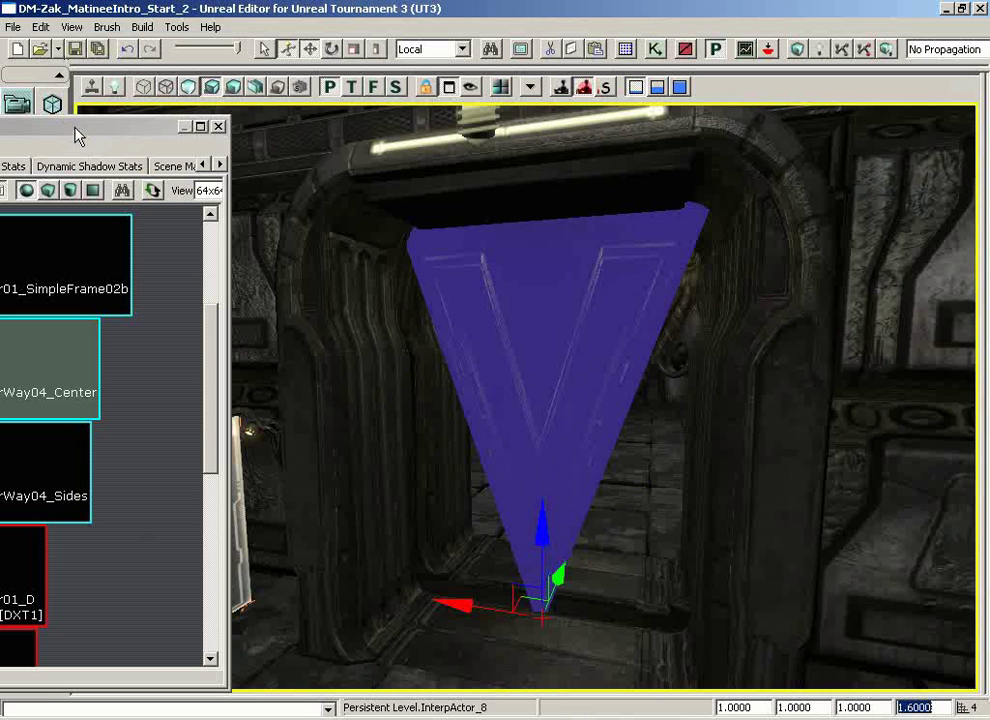
Step: Add the S_LT_Doors_SM_DoorWay04_Sides mesh as an InterpActor and move it against the center door piece
left_click_drag(77, 128, 424, 90)
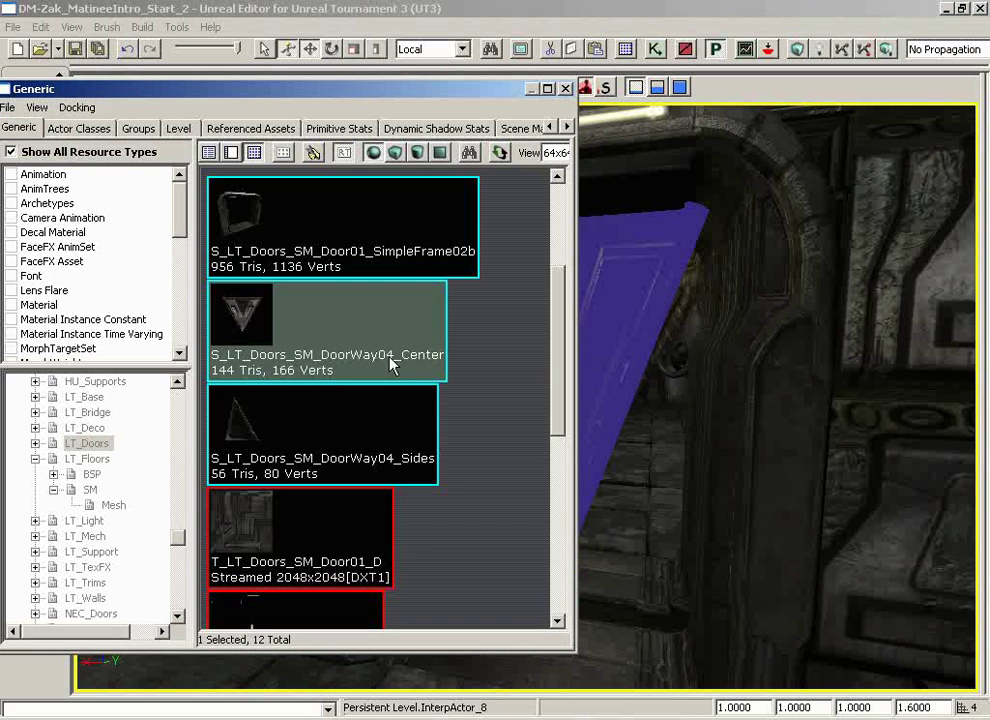
left_click(300, 432)
left_click(565, 88)
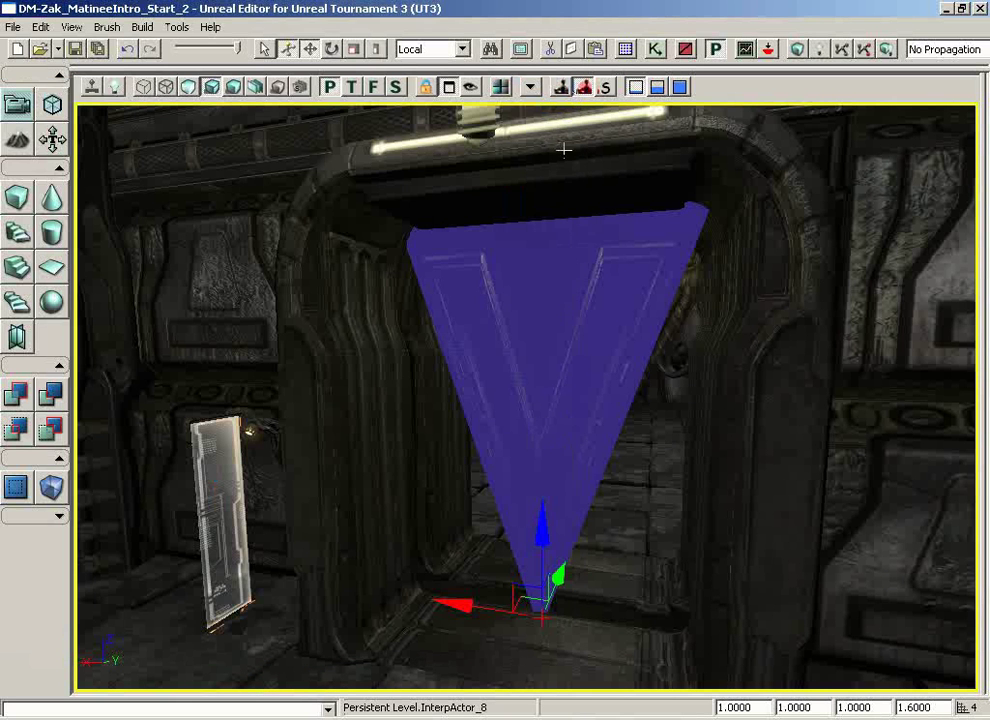
right_click(586, 607)
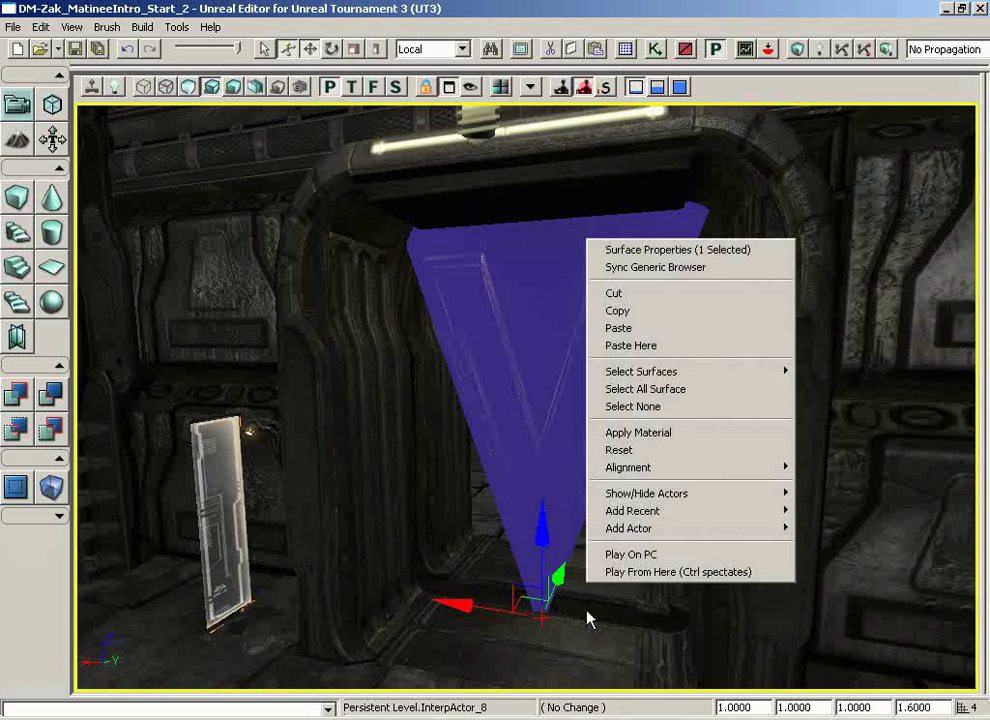
mouse_move(597, 530)
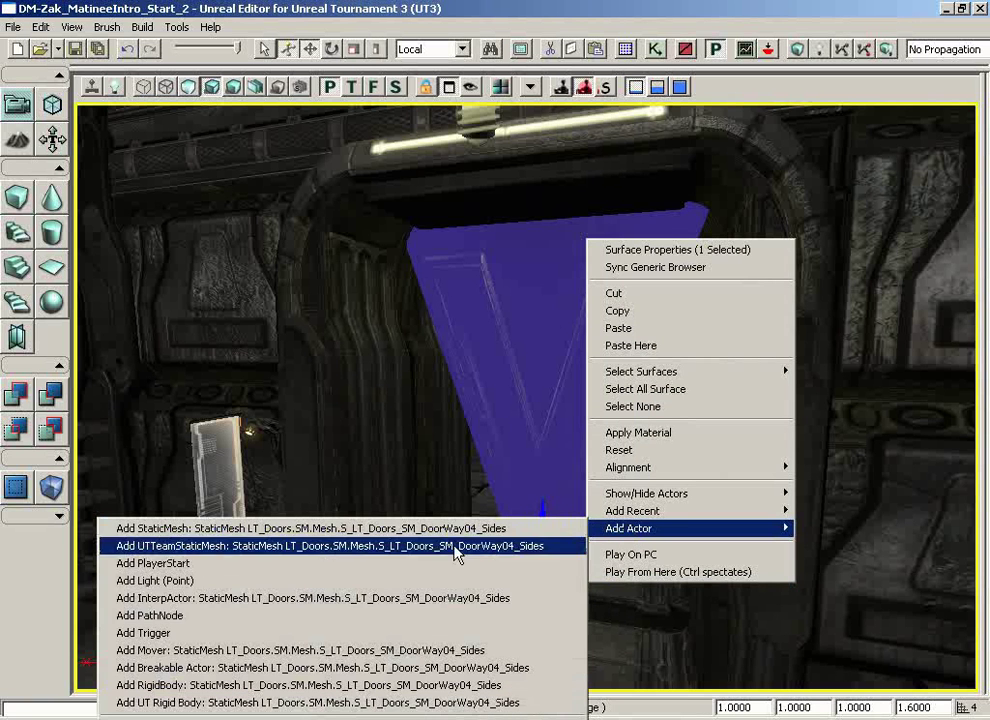
left_click(287, 606)
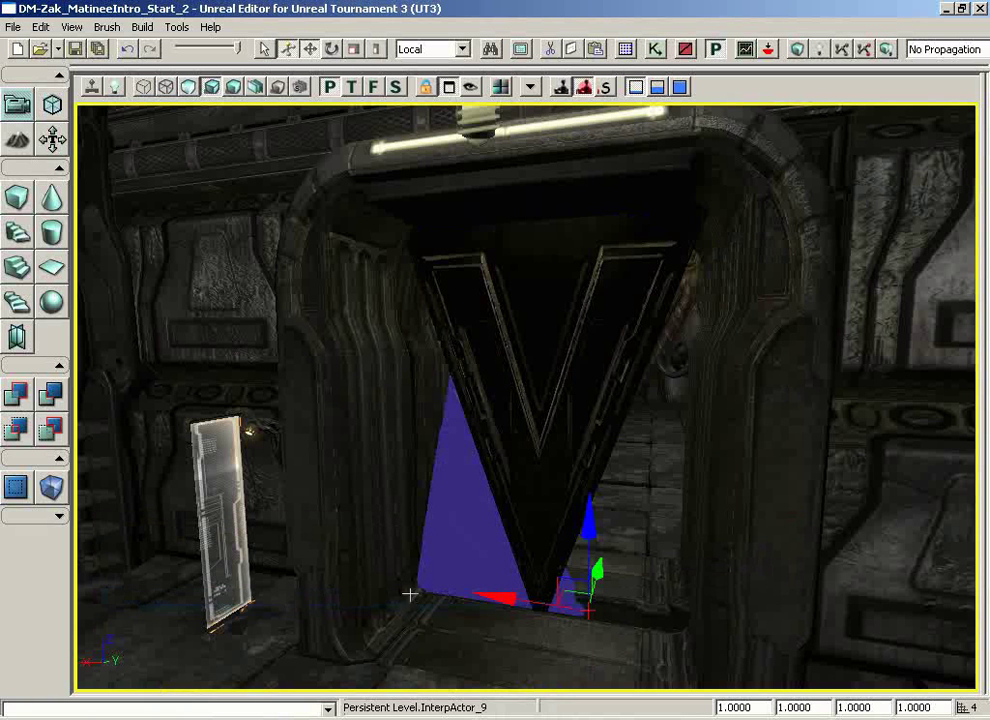
mouse_move(503, 595)
left_mouse_down()
mouse_move(462, 592)
mouse_move(493, 594)
mouse_move(484, 594)
left_mouse_up()
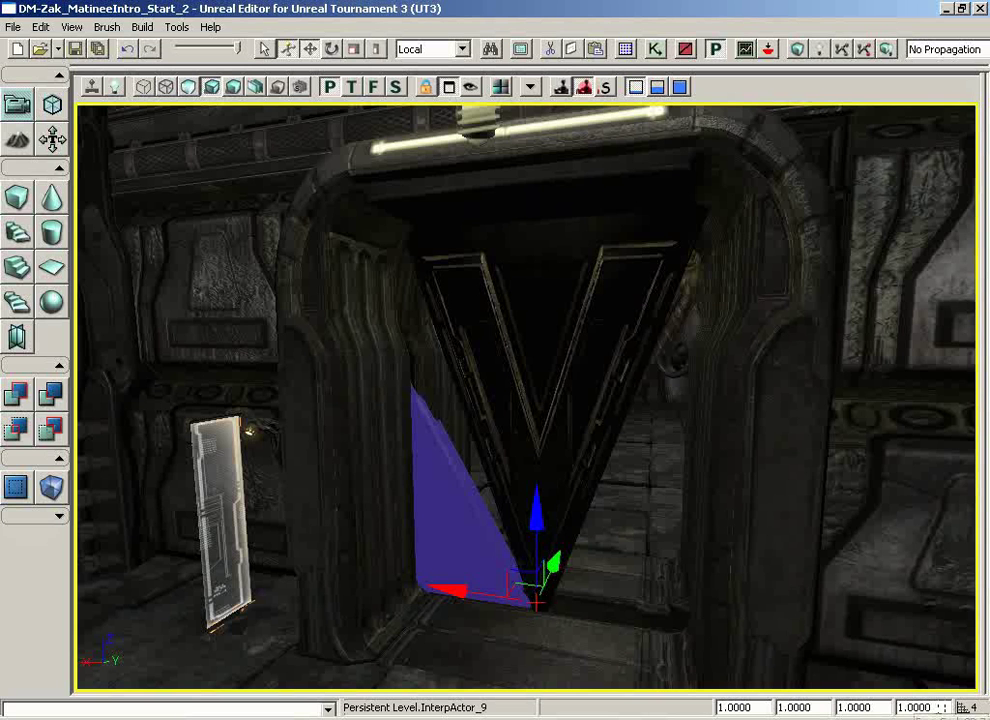
Step: Set the side door piece's Z draw scale to 1.6
left_click(915, 706)
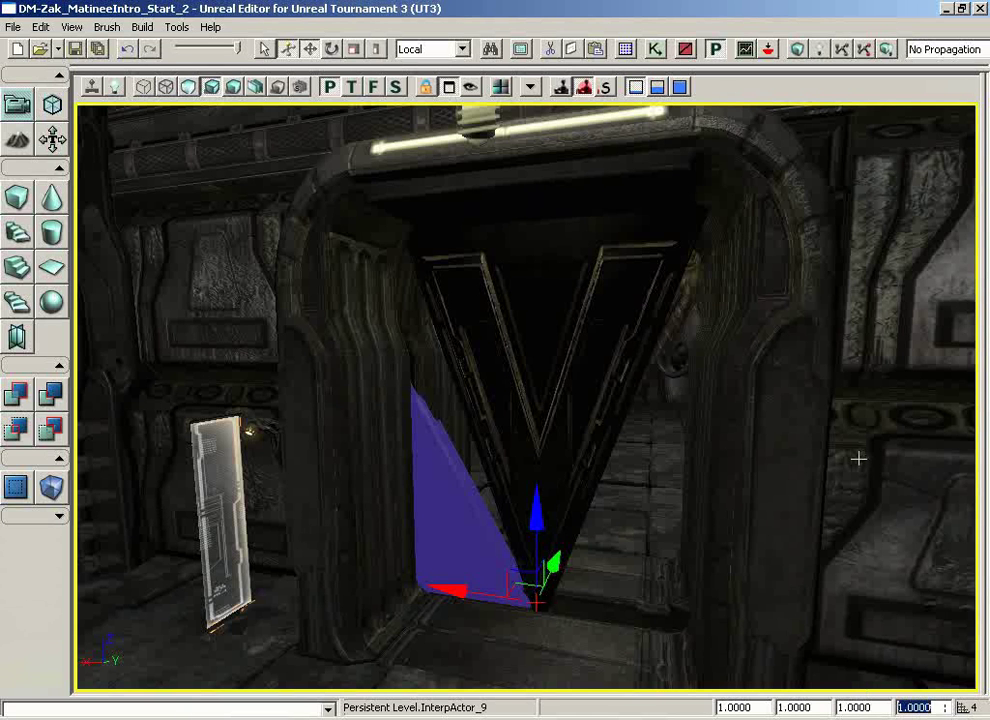
type("1.6")
key("Return")
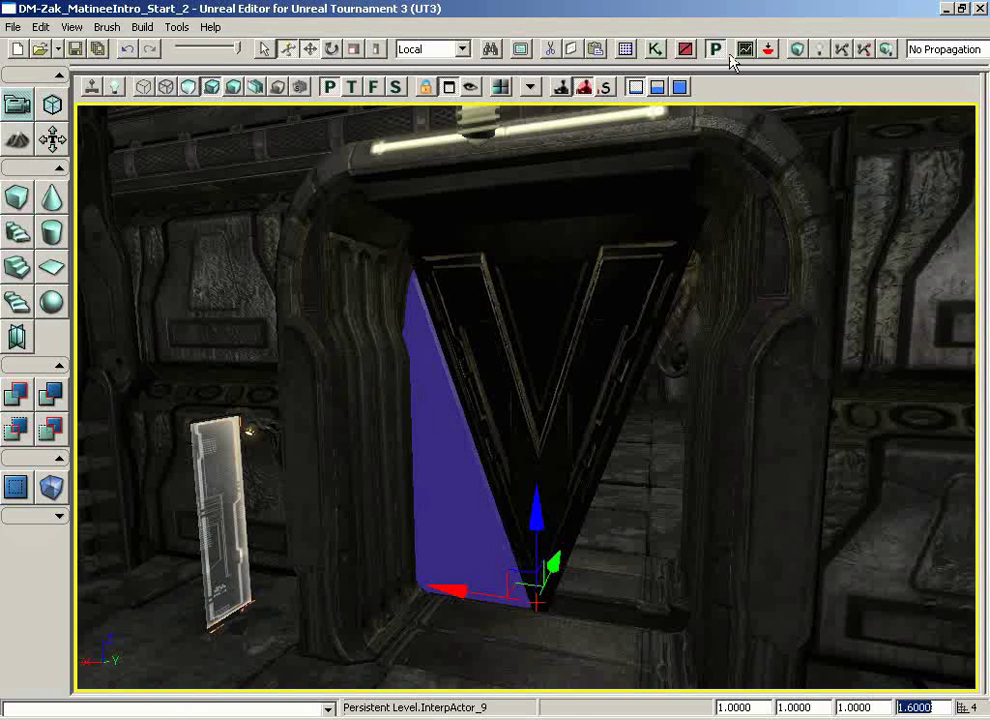
Step: Switch to the four-viewport layout and show only the center and side door pieces
left_click(449, 87)
right_click_drag(424, 257, 528, 338)
left_click(298, 513, "ctrl")
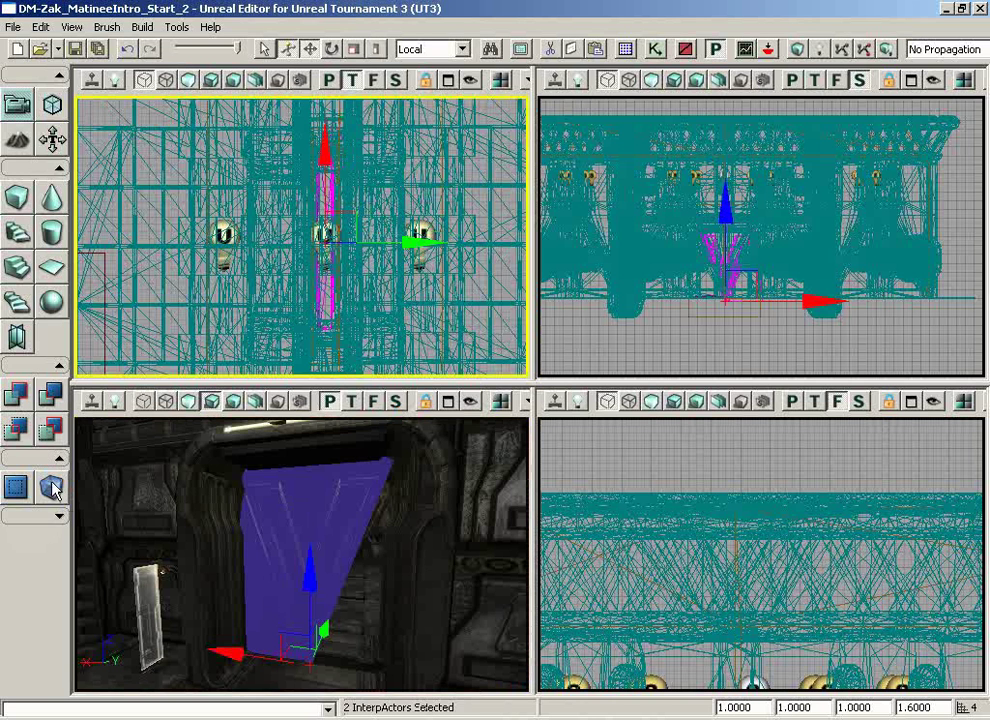
left_click(52, 516)
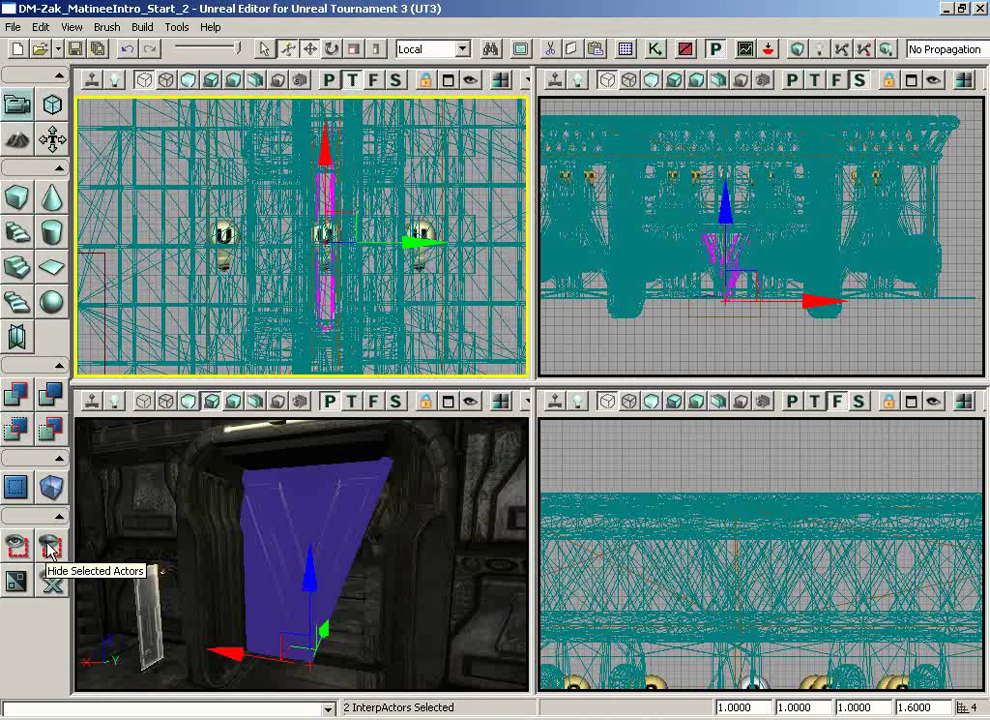
left_click(17, 545)
Step: Align the side door piece with the center piece along both horizontal axes in the top view
left_click_drag(415, 213, 411, 269)
left_click(360, 205)
left_click_drag(389, 211, 420, 239)
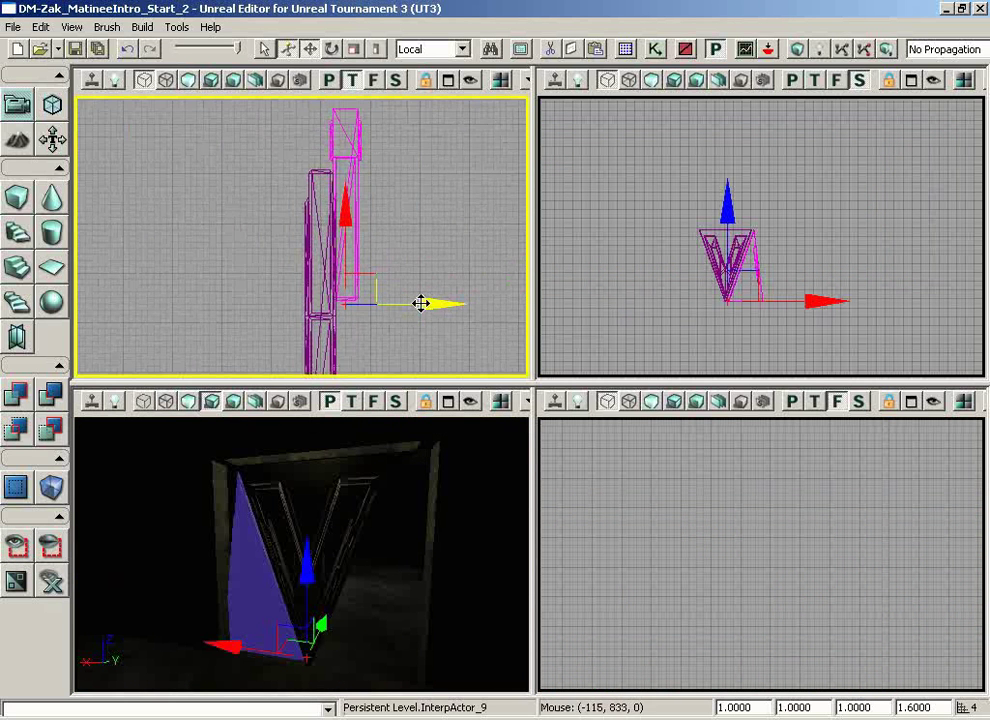
left_click_drag(418, 303, 378, 303)
left_click_drag(413, 252, 413, 241)
left_click(319, 304)
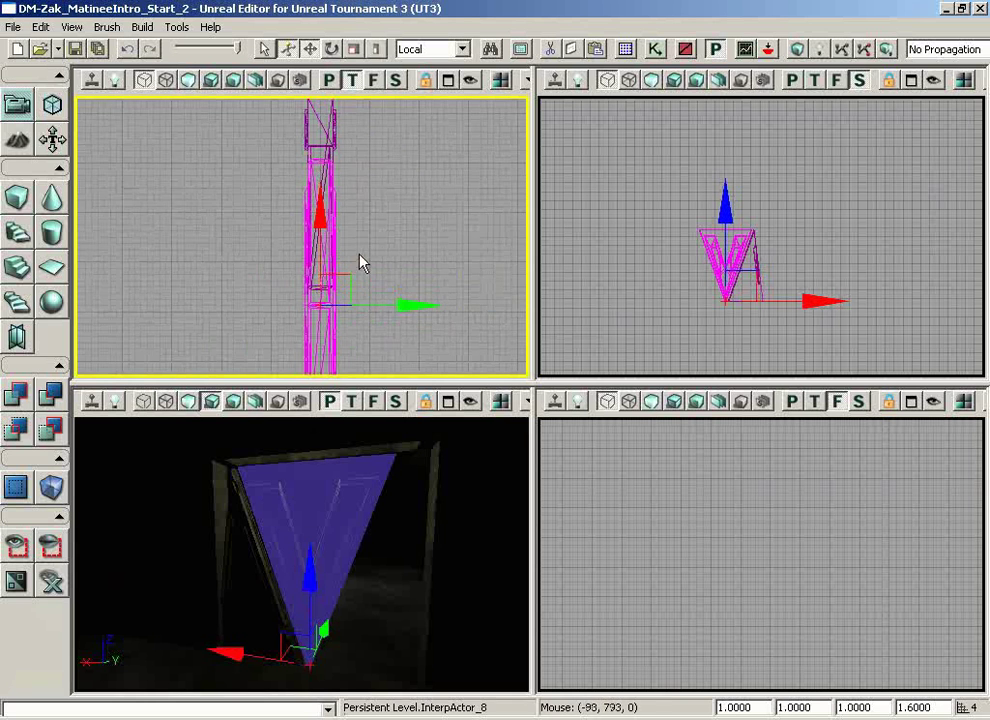
left_click_drag(387, 158, 385, 173)
left_click(319, 211)
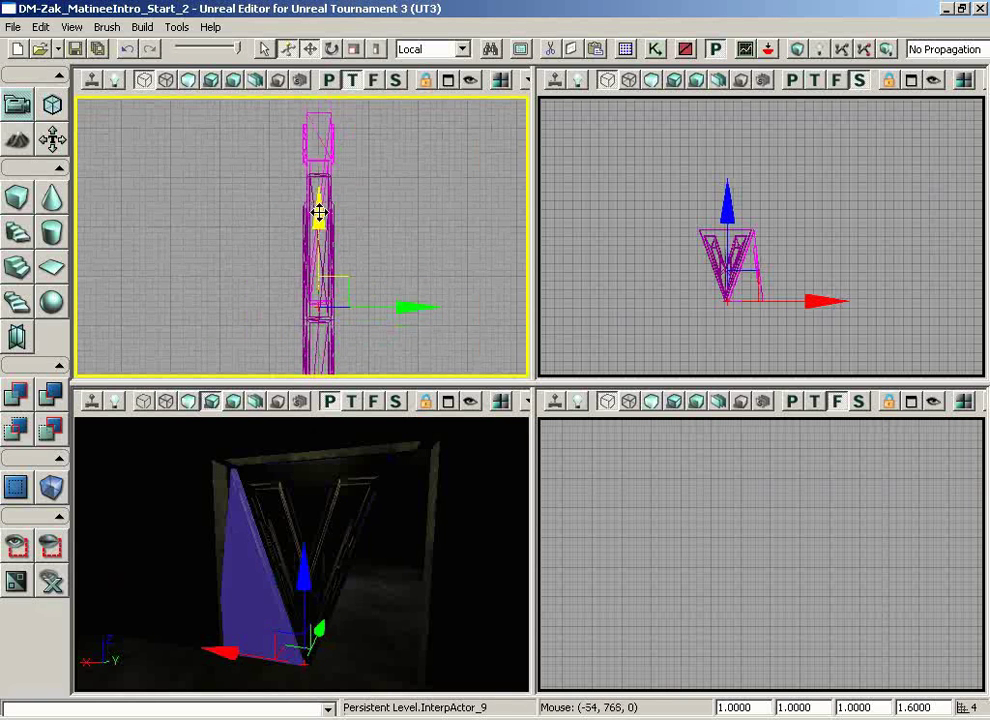
left_click_drag(319, 211, 317, 225)
Step: Check the side piece's height against the center piece in the side view and unhide all actors
right_click_drag(639, 309, 538, 202)
scroll(555, 370, "up", 3)
scroll(760, 210, "down", 3)
right_click_drag(760, 210, 742, 268)
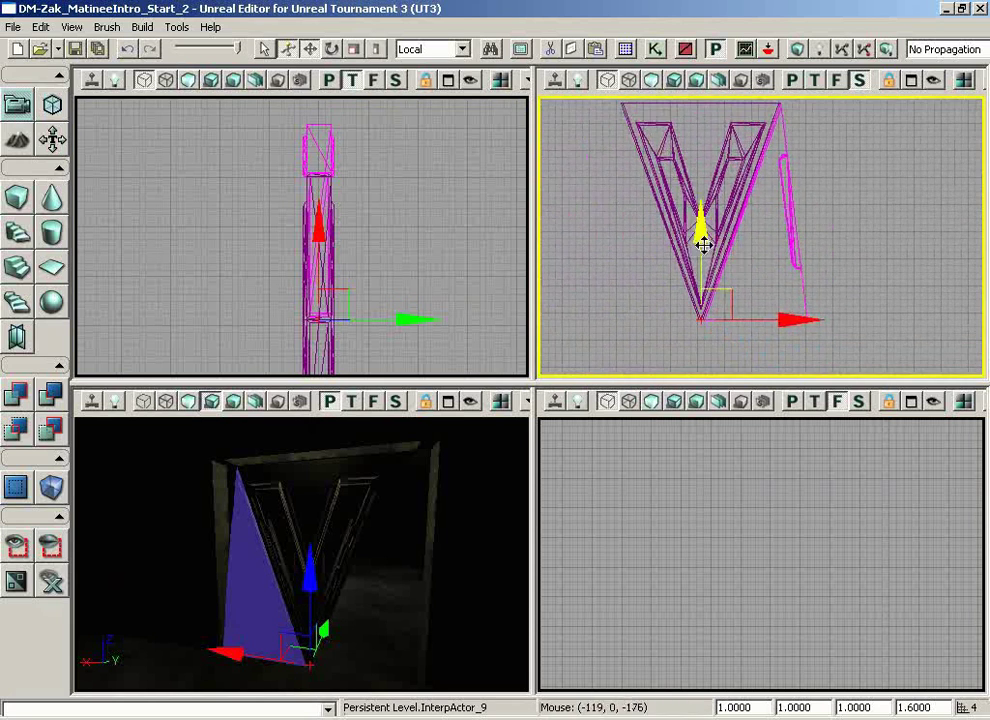
left_click(49, 551)
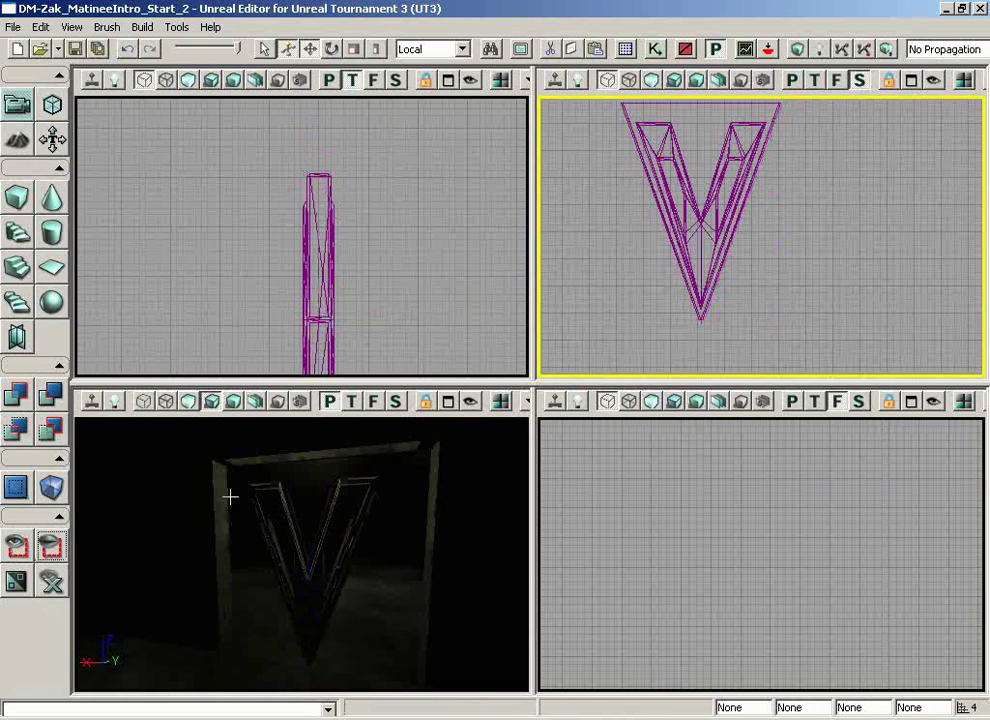
left_click(52, 580)
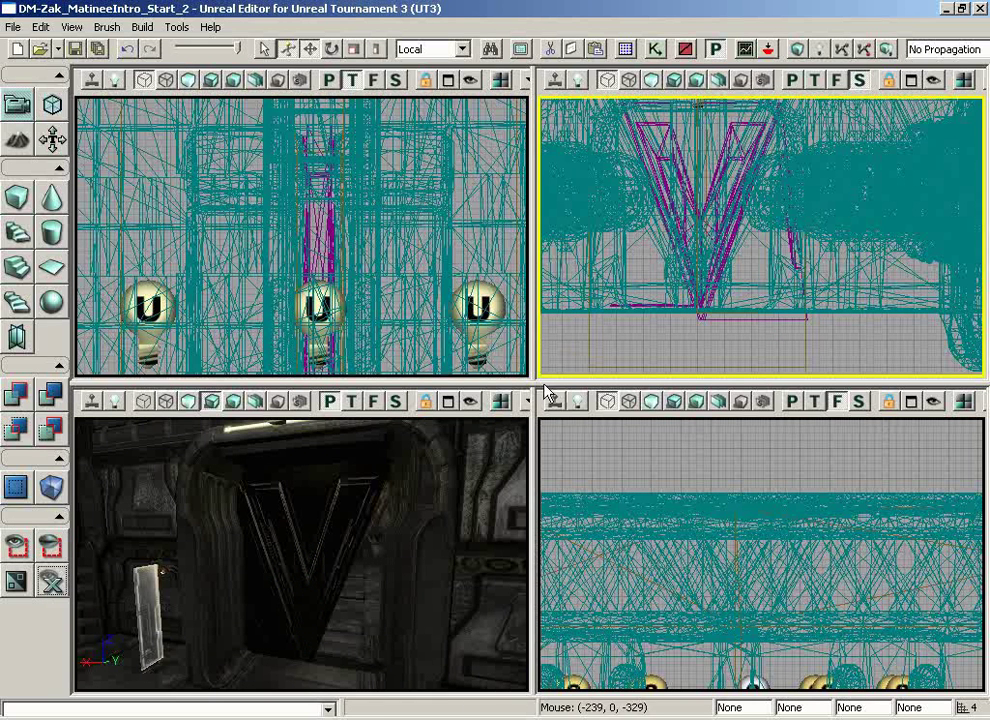
Step: Duplicate the side door piece with an offset along the Y axis and show only the three door pieces
left_click(254, 588)
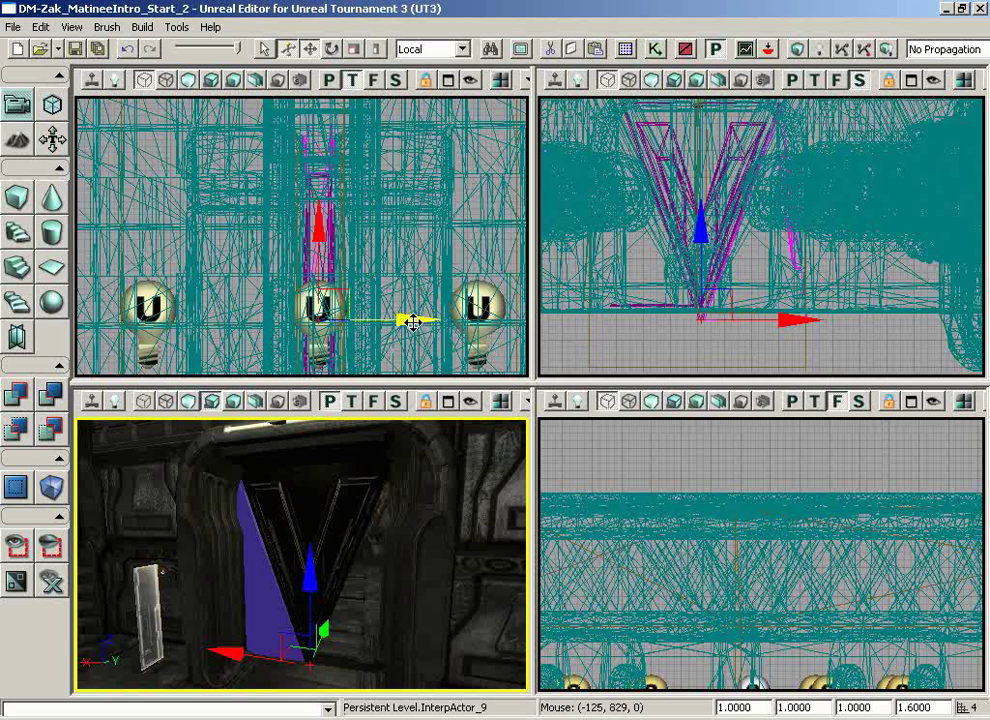
left_click_drag(409, 318, 327, 323)
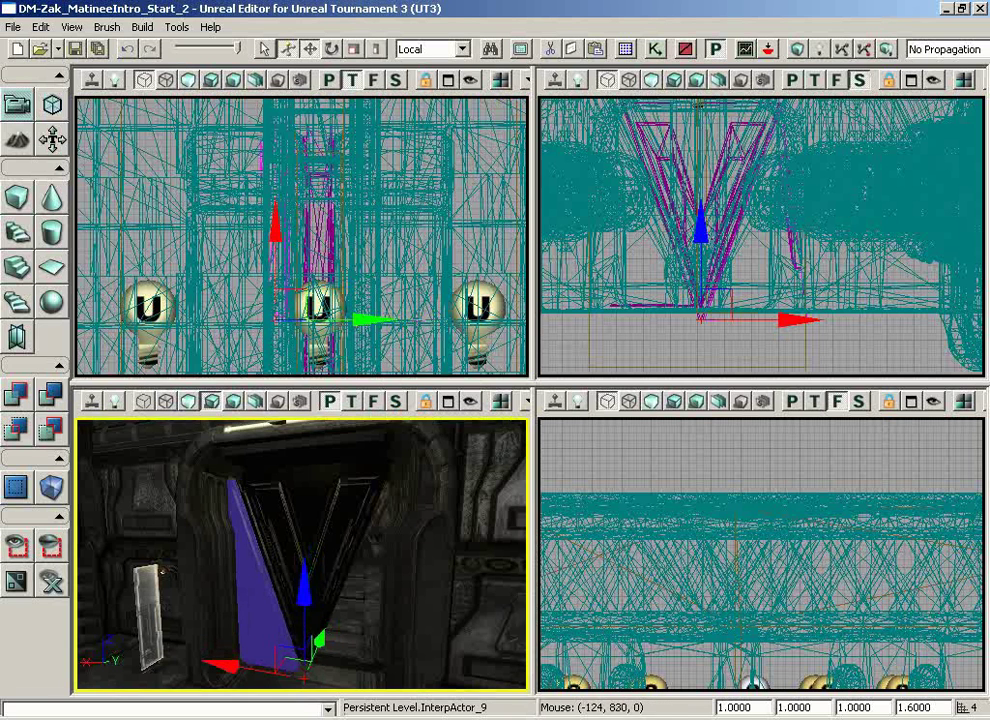
left_click(297, 517, "ctrl")
left_click_drag(325, 525, 80, 530)
left_click(296, 606, "ctrl")
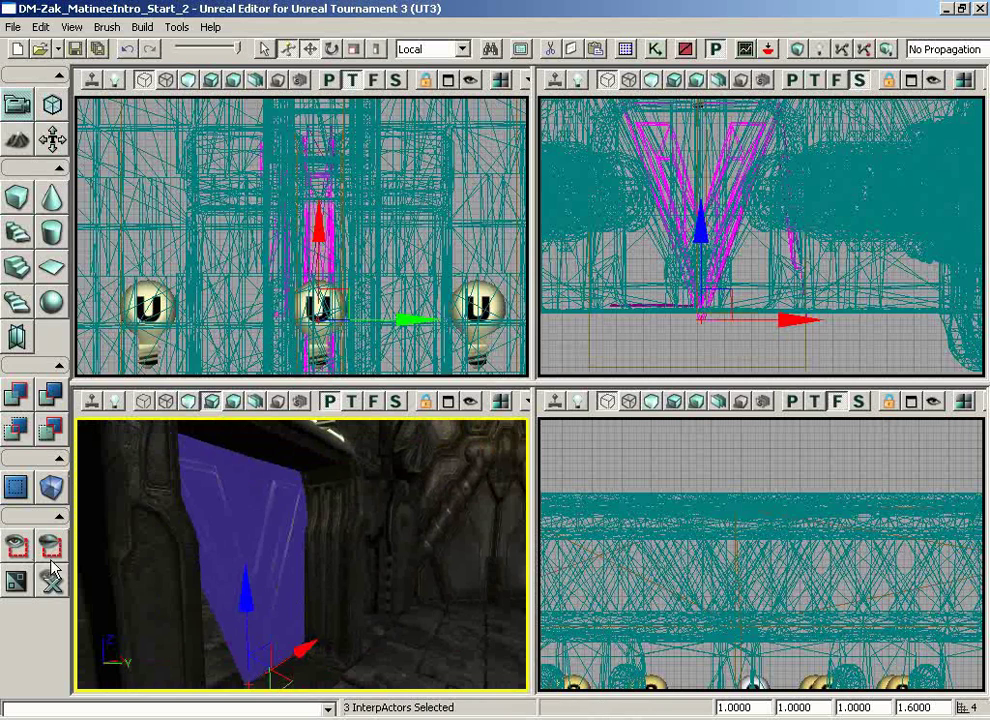
left_click(28, 543)
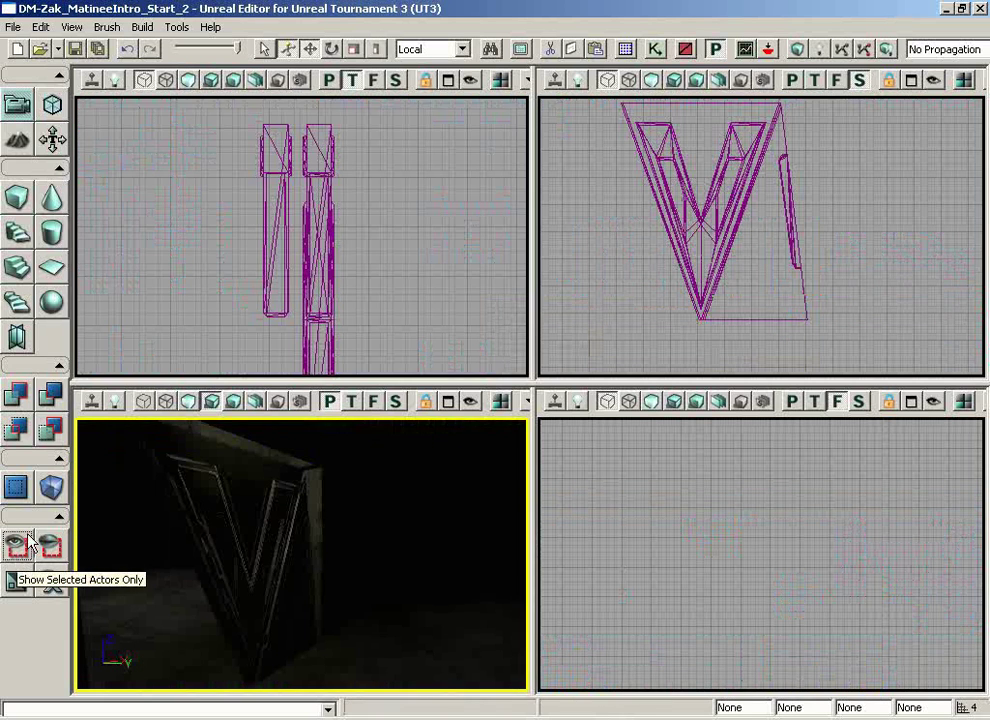
Step: Rotate the offset side door piece 180 degrees about its vertical axis so it faces the opposite side of the center piece
left_click(262, 242)
left_click_drag(411, 227, 410, 200)
key("space")
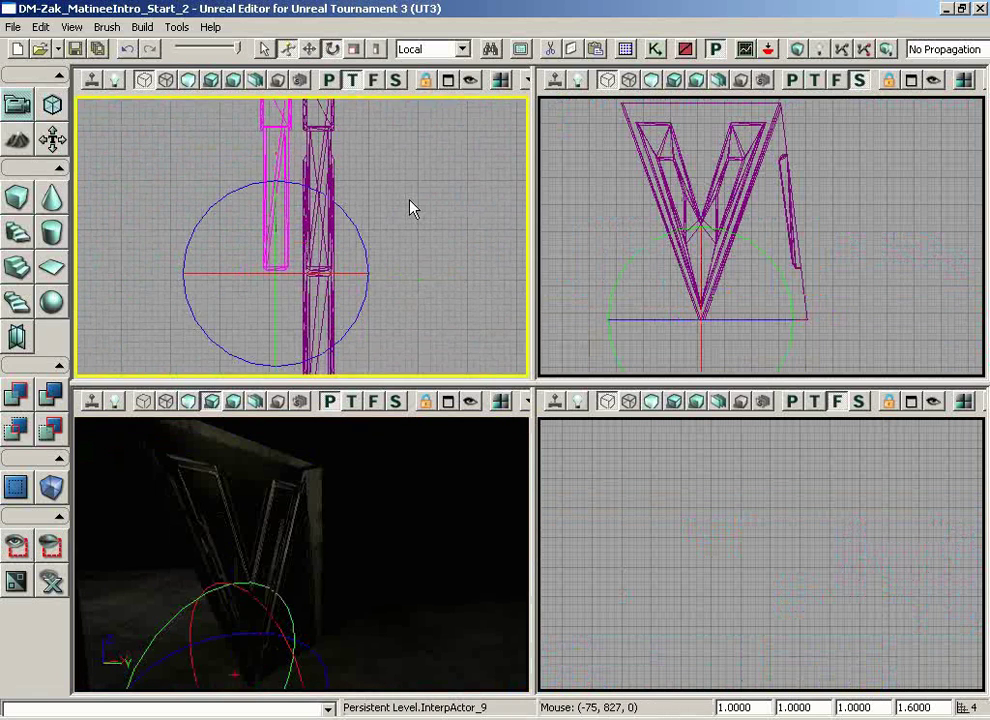
left_click_drag(307, 189, 524, 376)
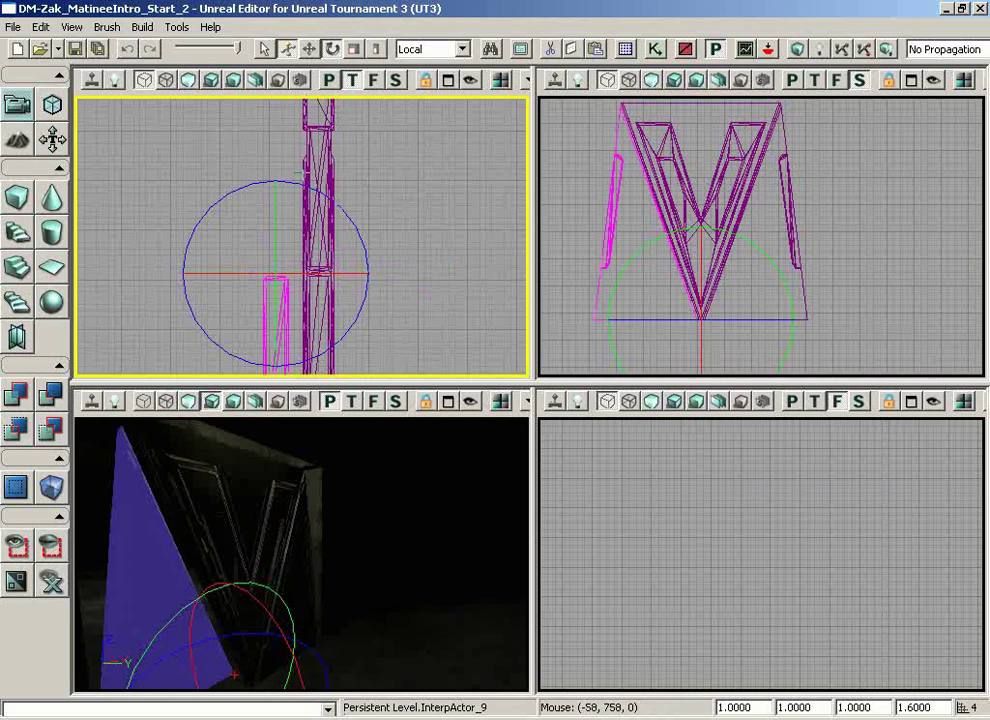
Step: Check the rotation grid's snap angle options and deselect the side door piece
left_click(73, 27)
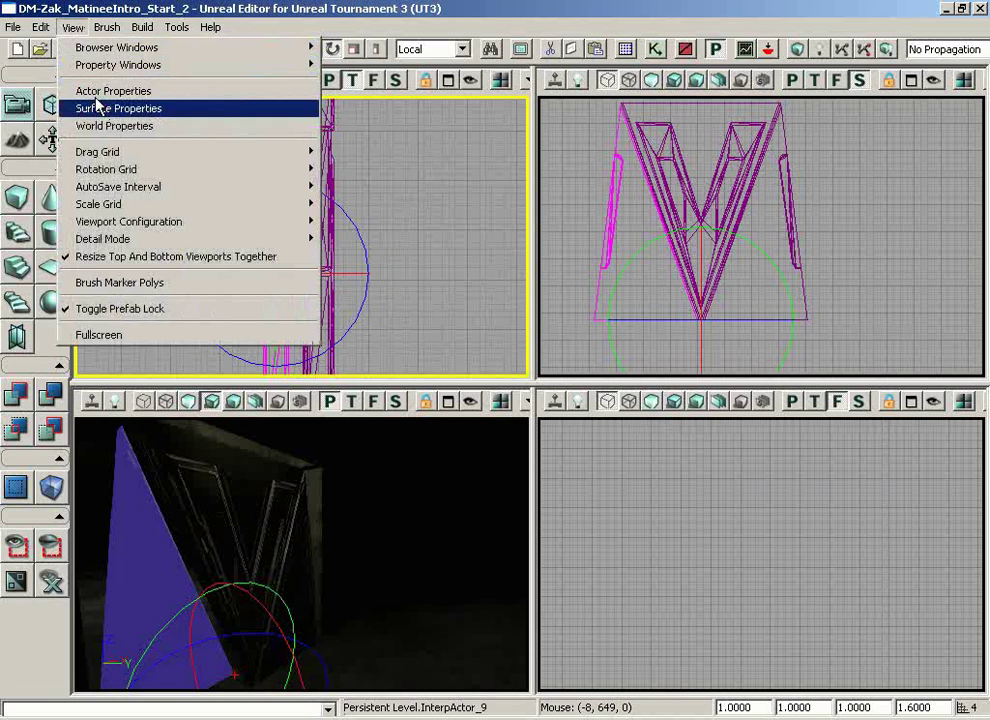
mouse_move(215, 174)
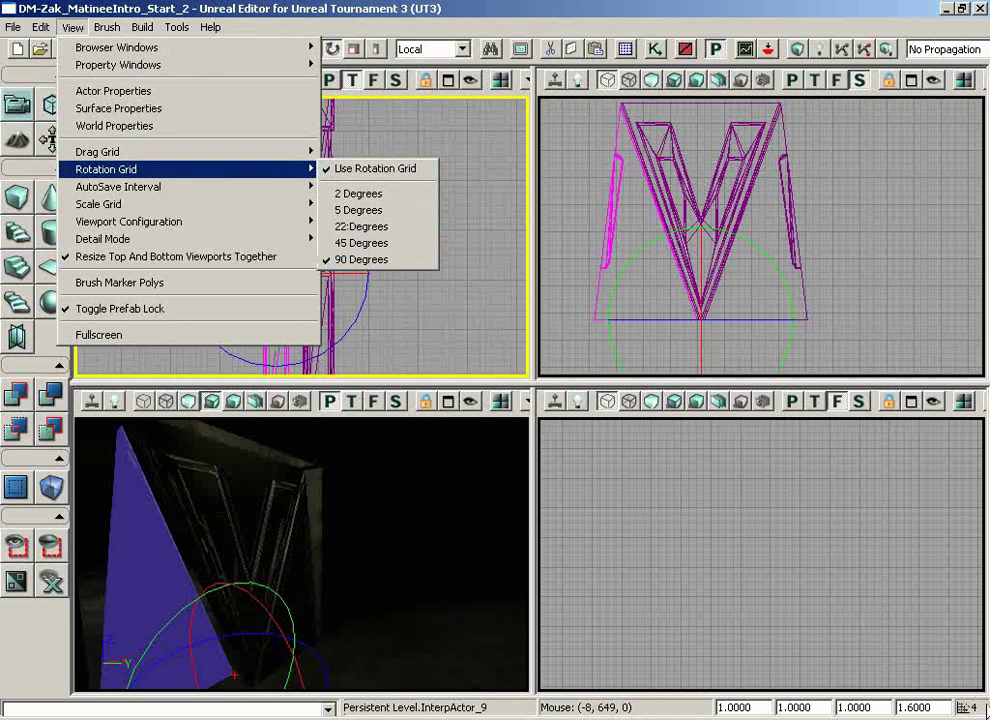
left_click(643, 538)
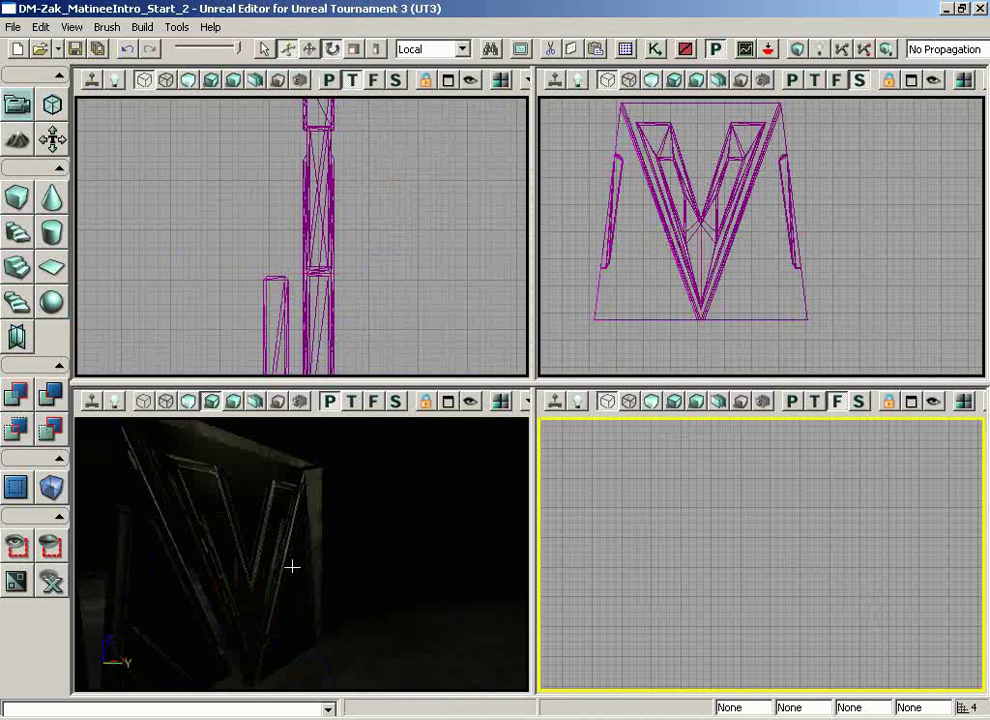
Step: Move the rotated side door piece sideways in the top view until it lines up with the center piece
left_click(177, 594)
key("space")
key("space")
left_click_drag(170, 272, 249, 274)
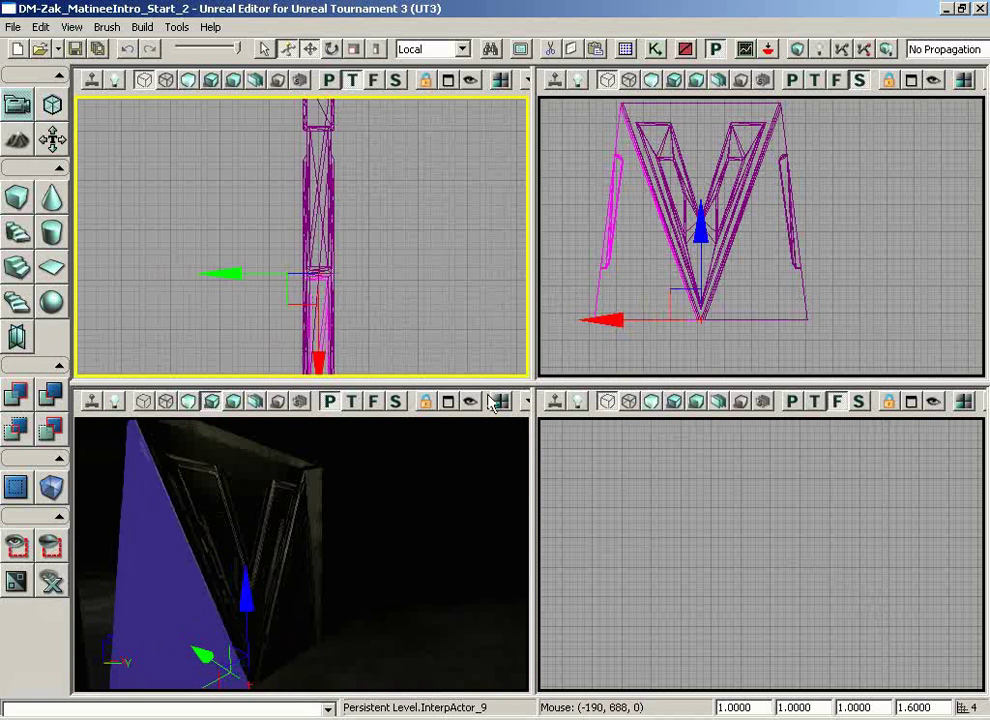
Step: Unhide all actors and inspect the assembled three-piece door in the doorway
left_click_drag(431, 488, 499, 504)
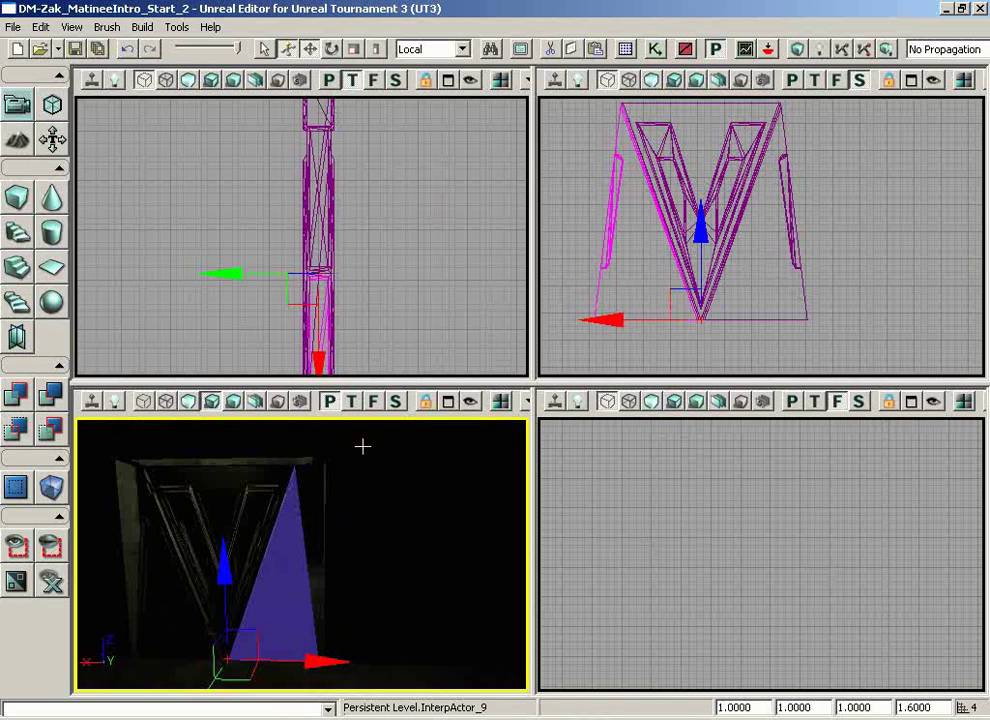
left_click_drag(411, 486, 283, 444)
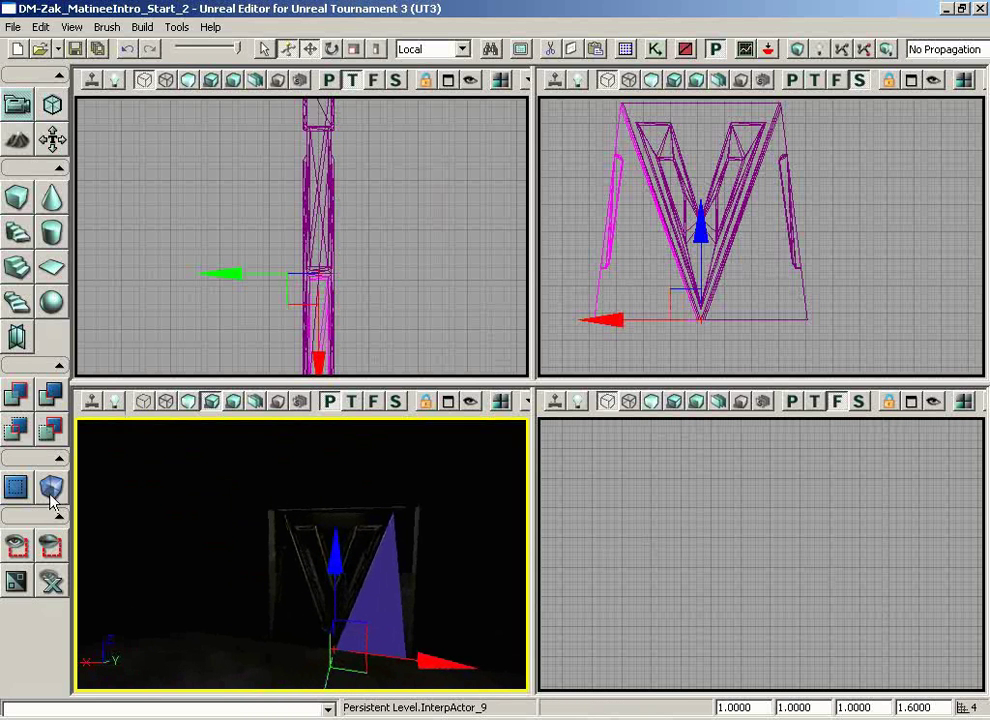
left_click(52, 582)
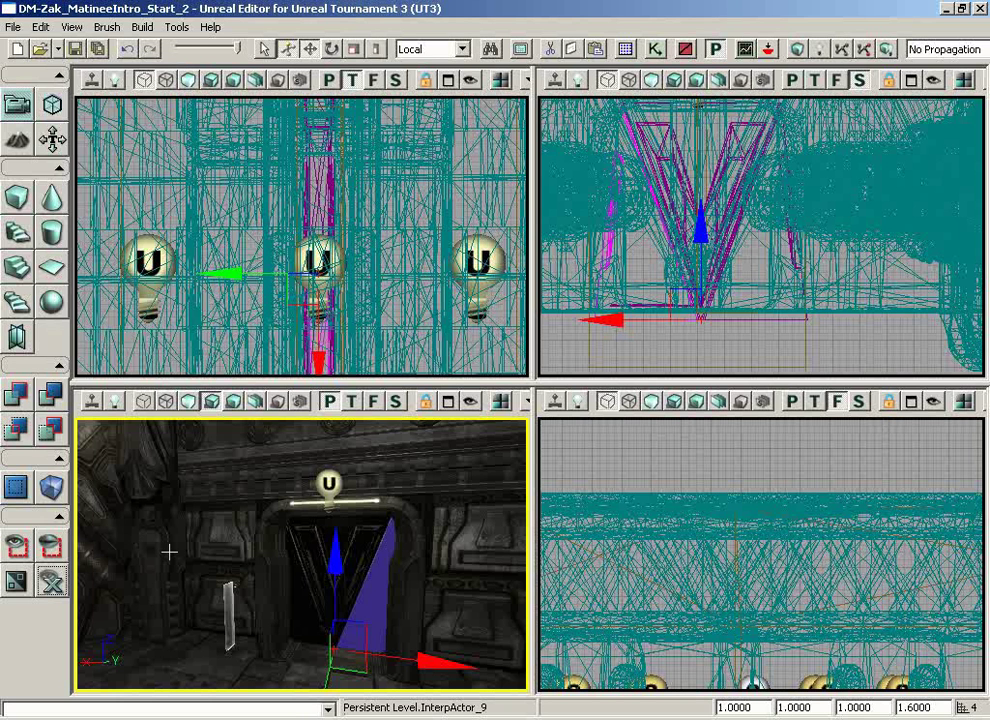
right_click_drag(449, 520, 453, 579)
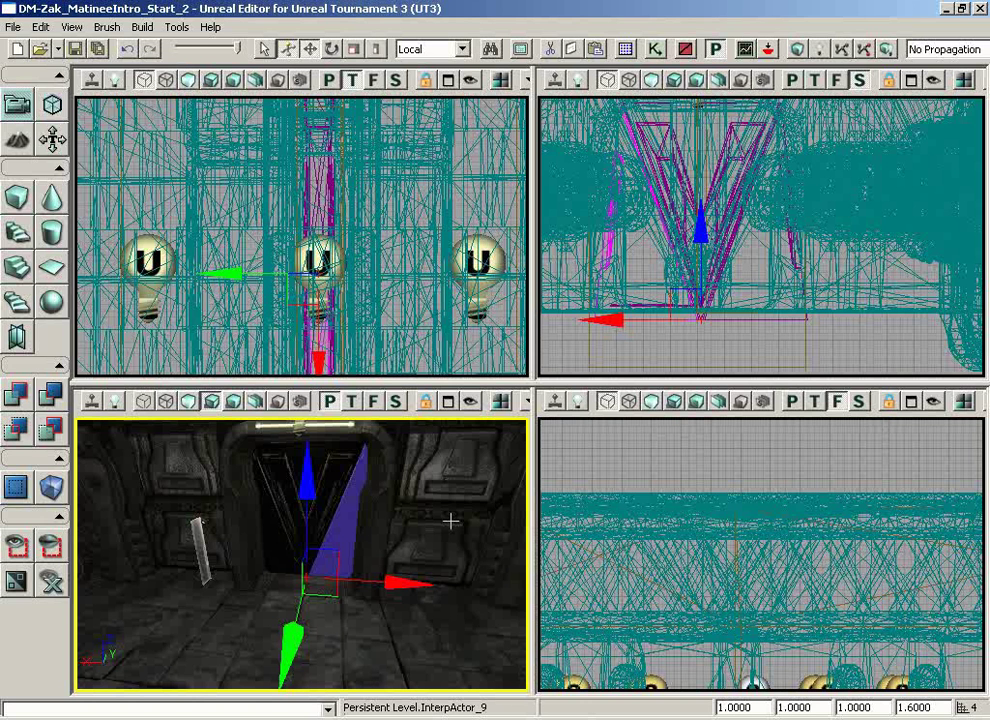
Step: With the center door piece selected, add a new Matinee object to the main Kismet sequence
left_click(331, 494)
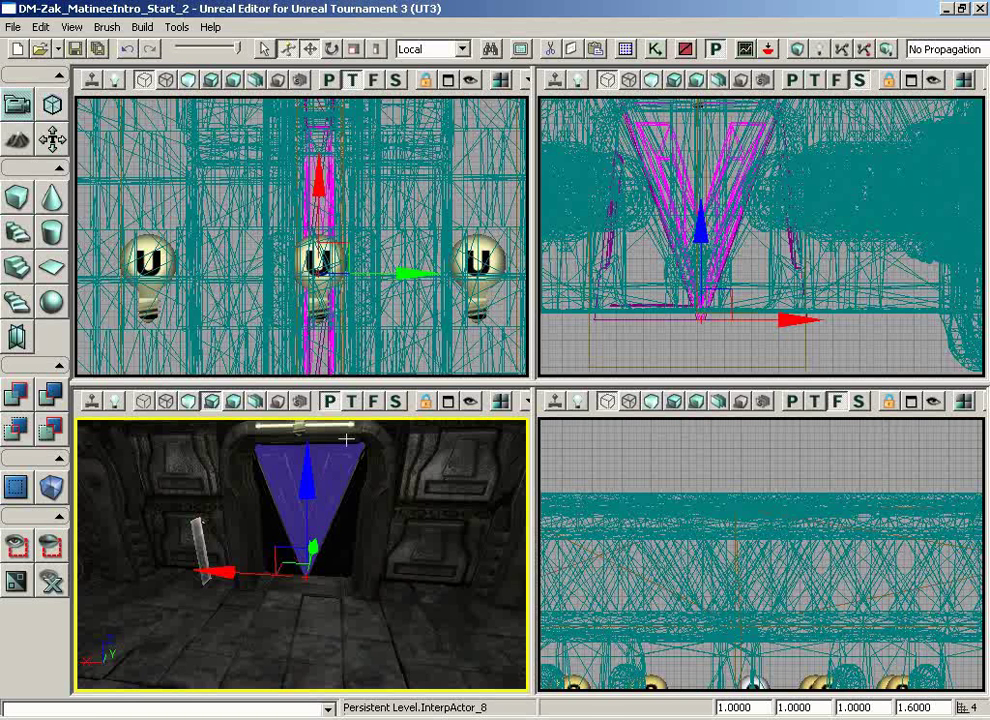
left_click(655, 49)
mouse_move(550, 210)
left_mouse_down()
mouse_move(506, 347)
mouse_move(519, 336)
left_mouse_up()
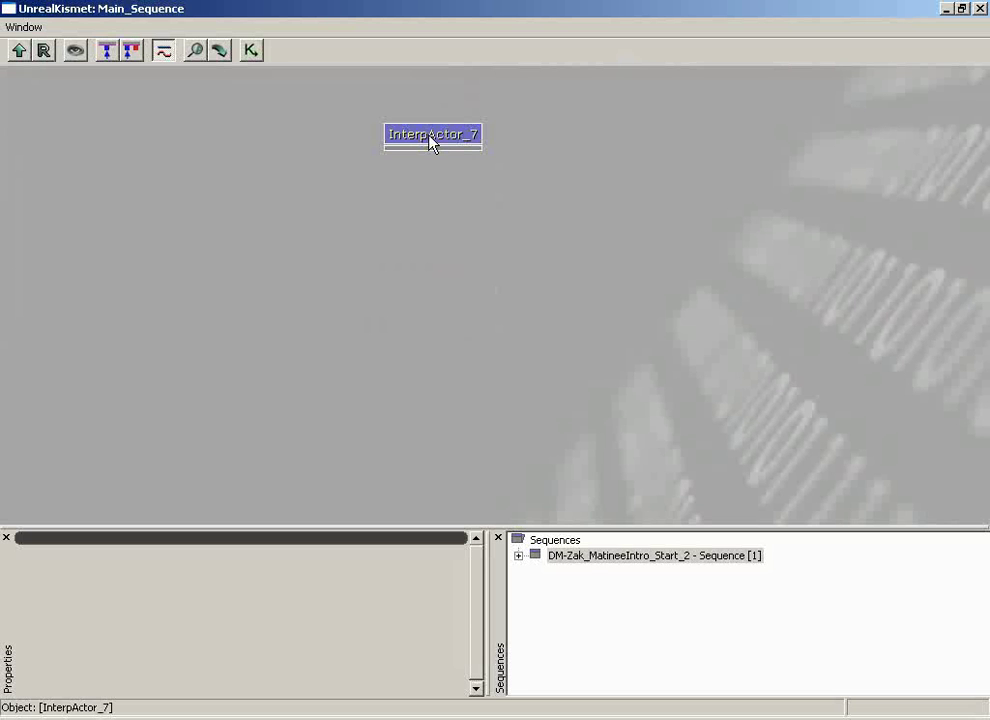
left_click_drag(413, 287, 358, 338)
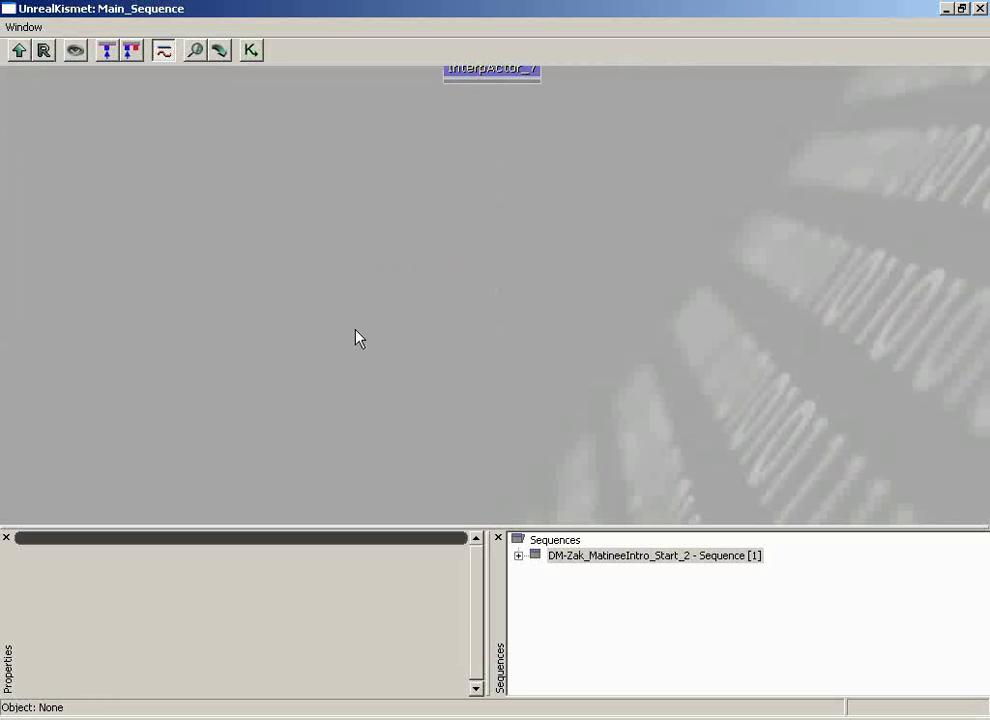
right_click(352, 273)
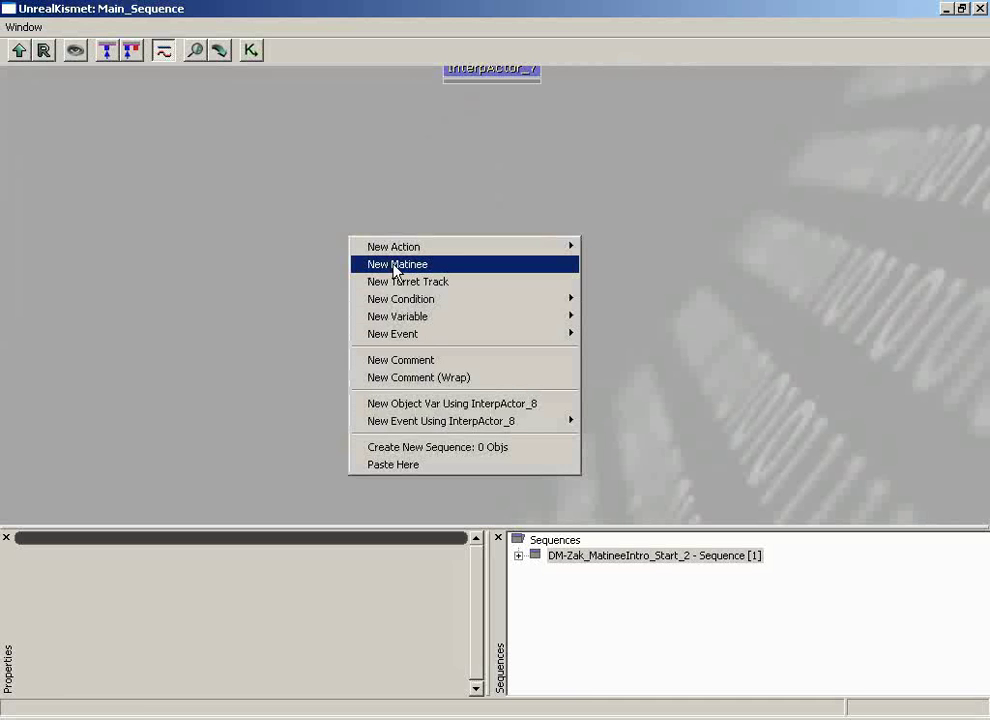
left_click(394, 267)
left_click_drag(647, 312, 654, 254)
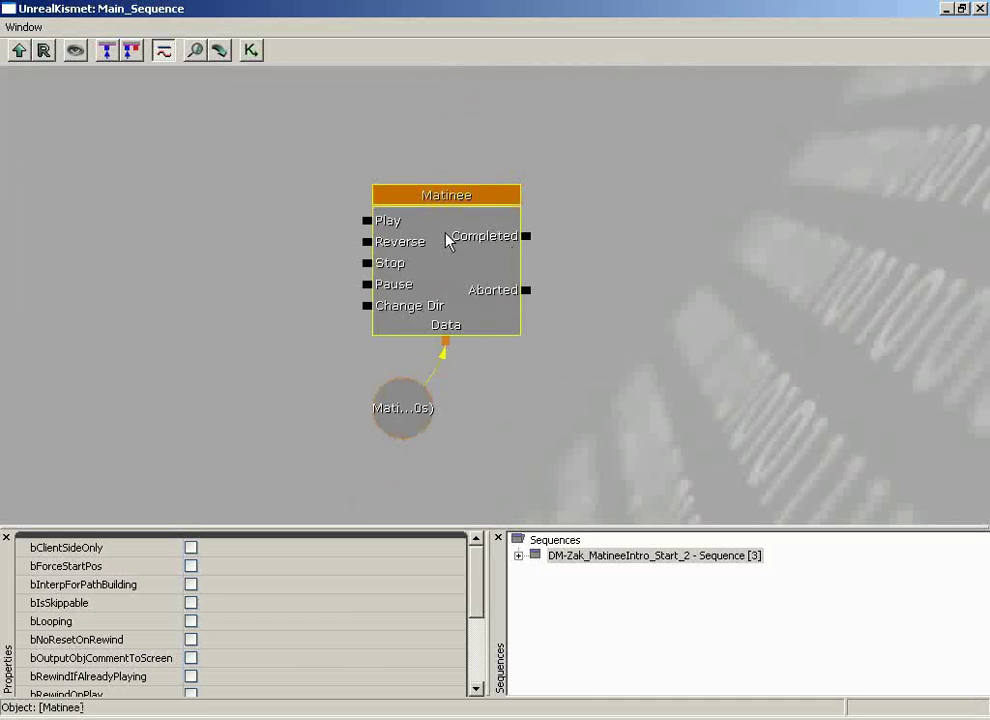
left_click(411, 384)
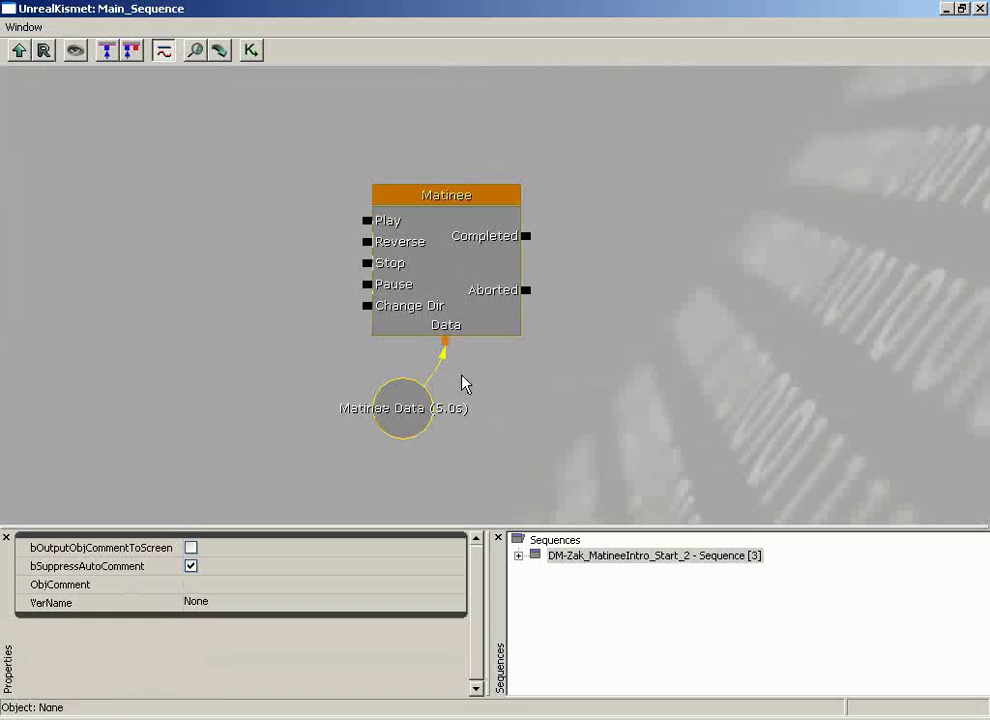
Step: Open the Matinee for editing and shorten its sequence length to 1 second
double_click(449, 268)
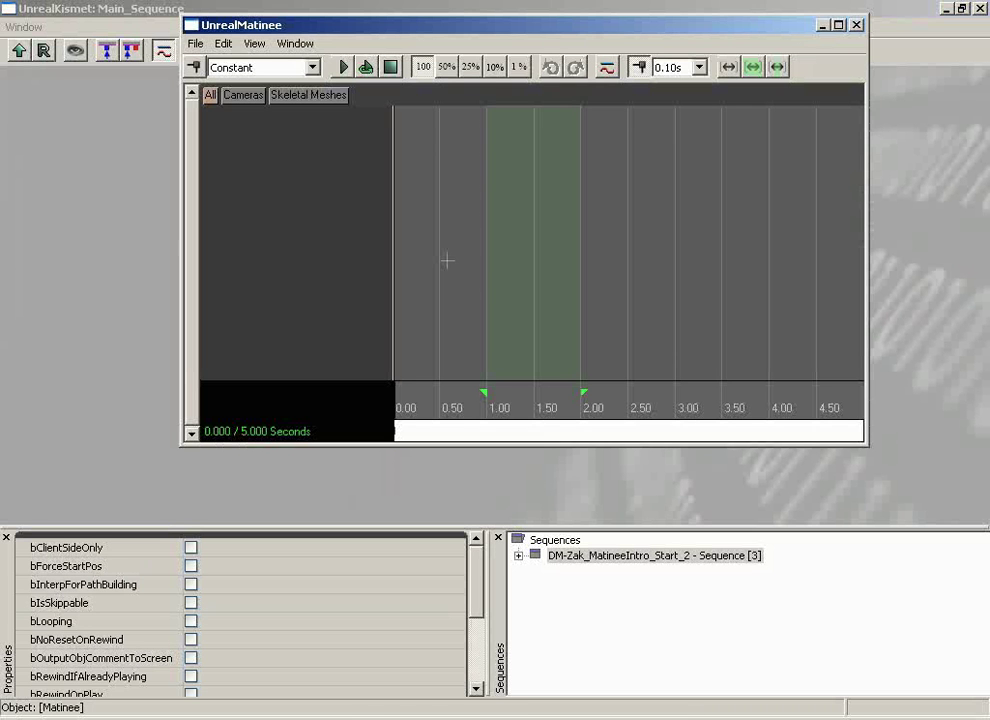
left_click_drag(868, 448, 893, 561)
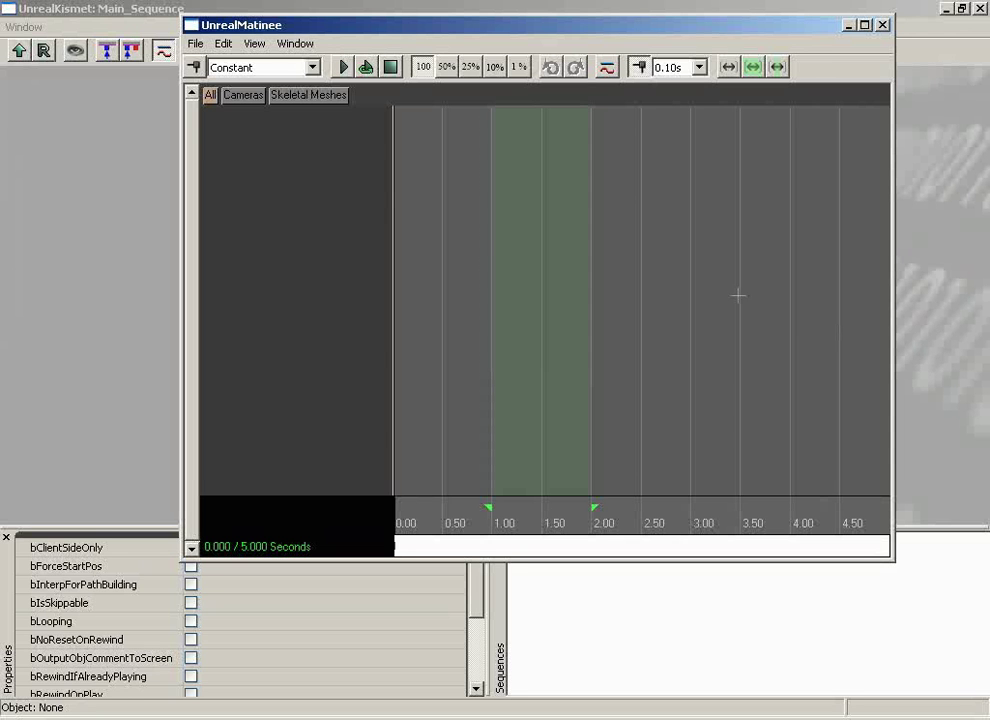
scroll(738, 294, "down", 5)
left_click_drag(688, 296, 520, 330)
scroll(643, 296, "up", 2)
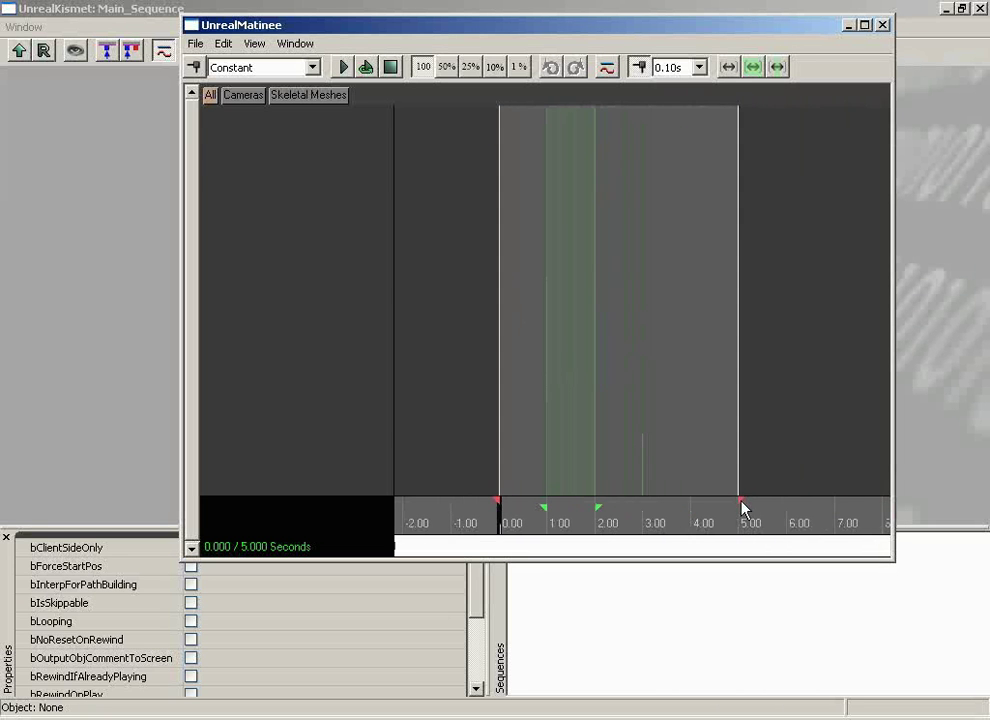
left_click_drag(740, 502, 553, 517)
scroll(592, 434, "up", 10)
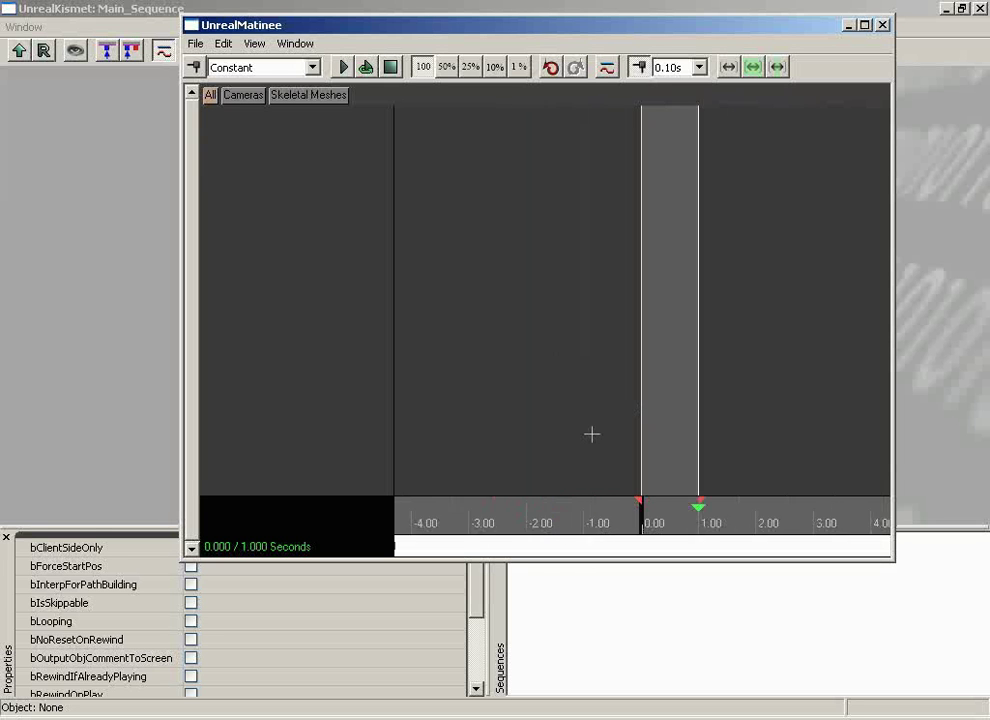
left_click_drag(701, 374, 591, 373)
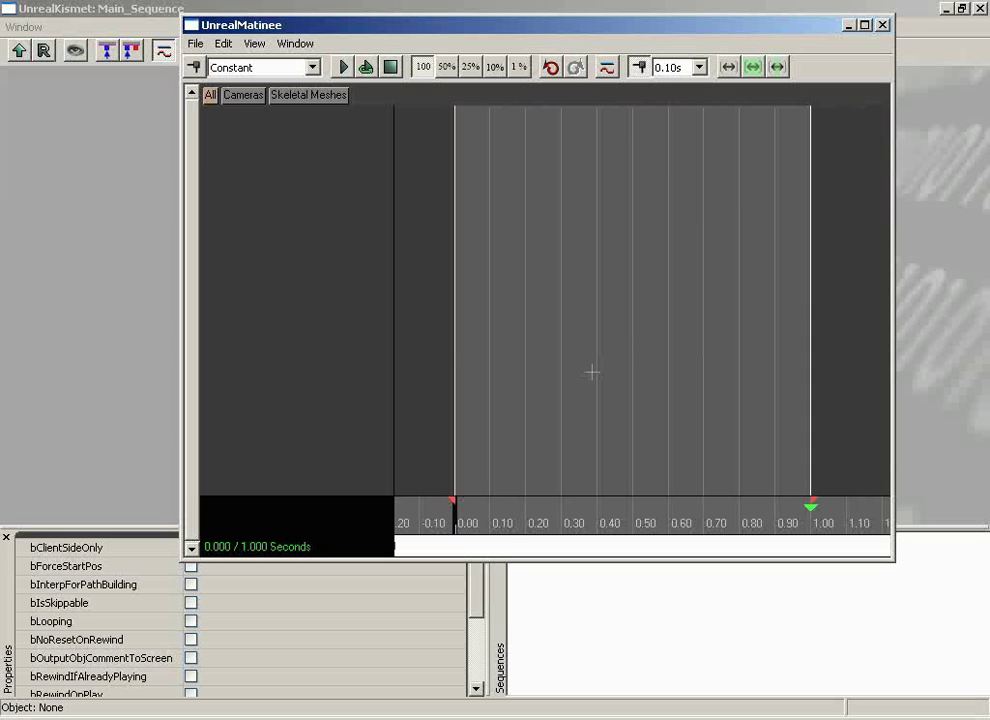
Step: Add a new empty Matinee group named CenterDoor, with the level viewports in view
left_click(948, 12)
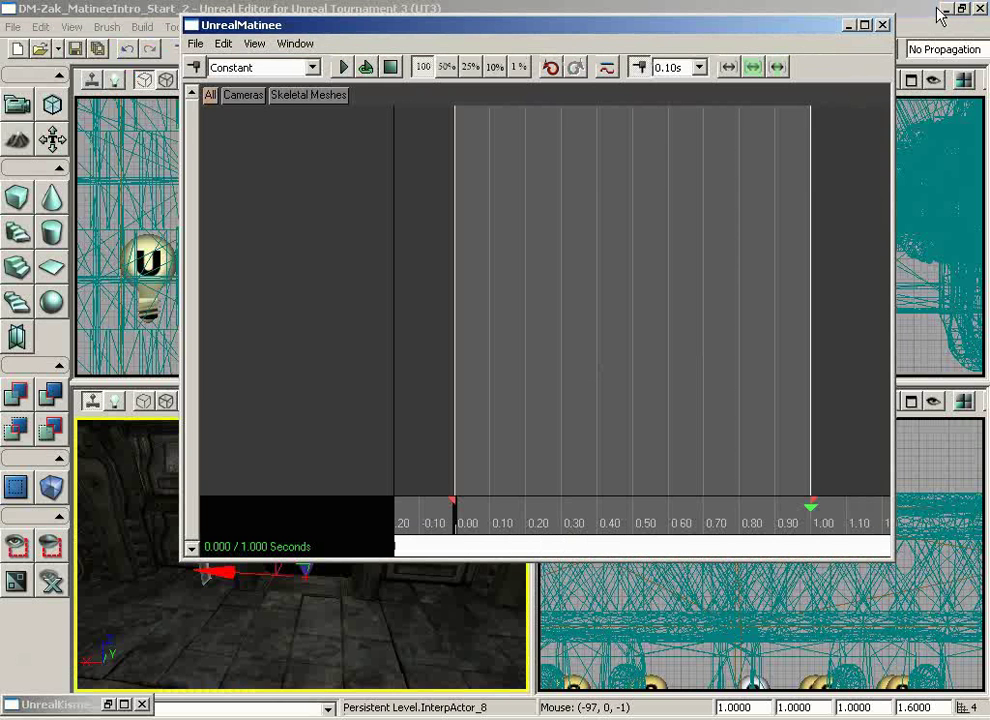
left_click_drag(442, 27, 750, 75)
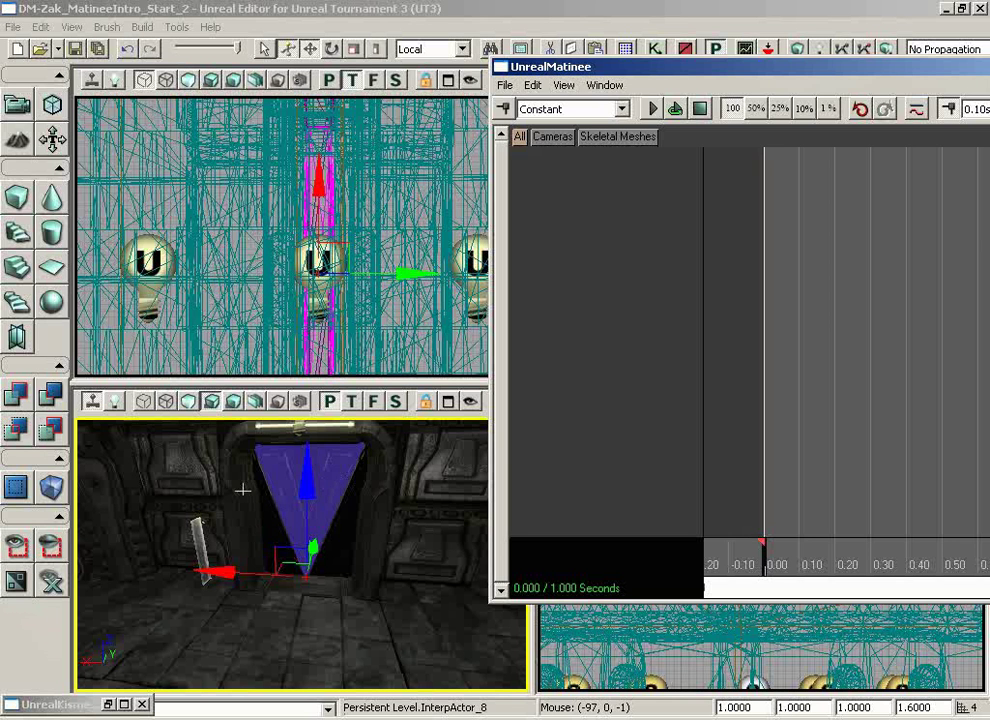
right_click(572, 172)
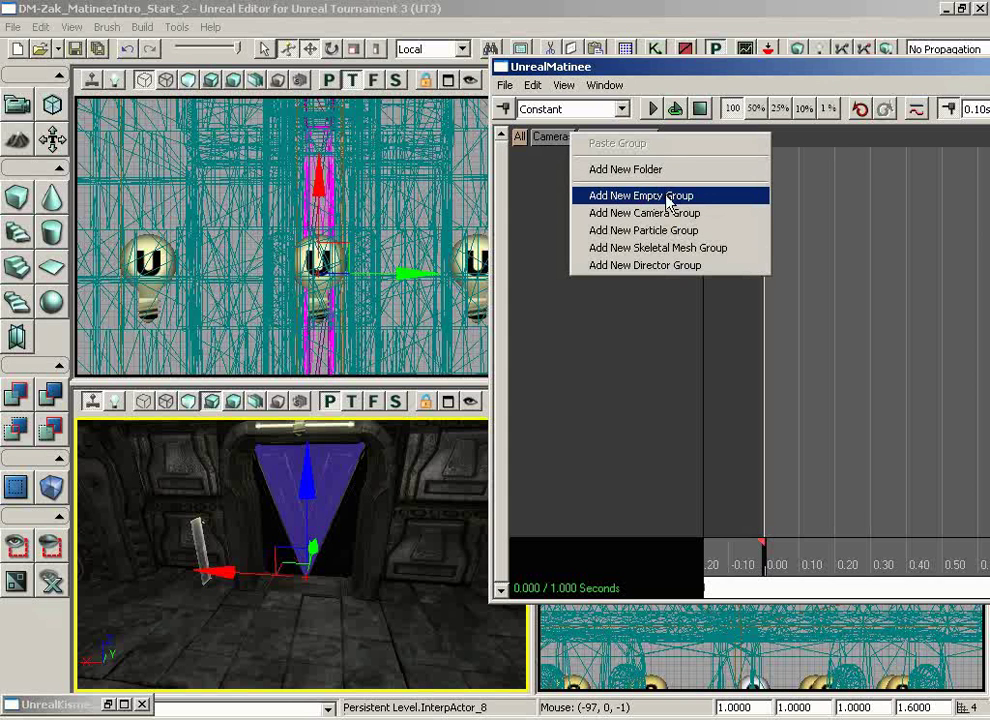
left_click(704, 198)
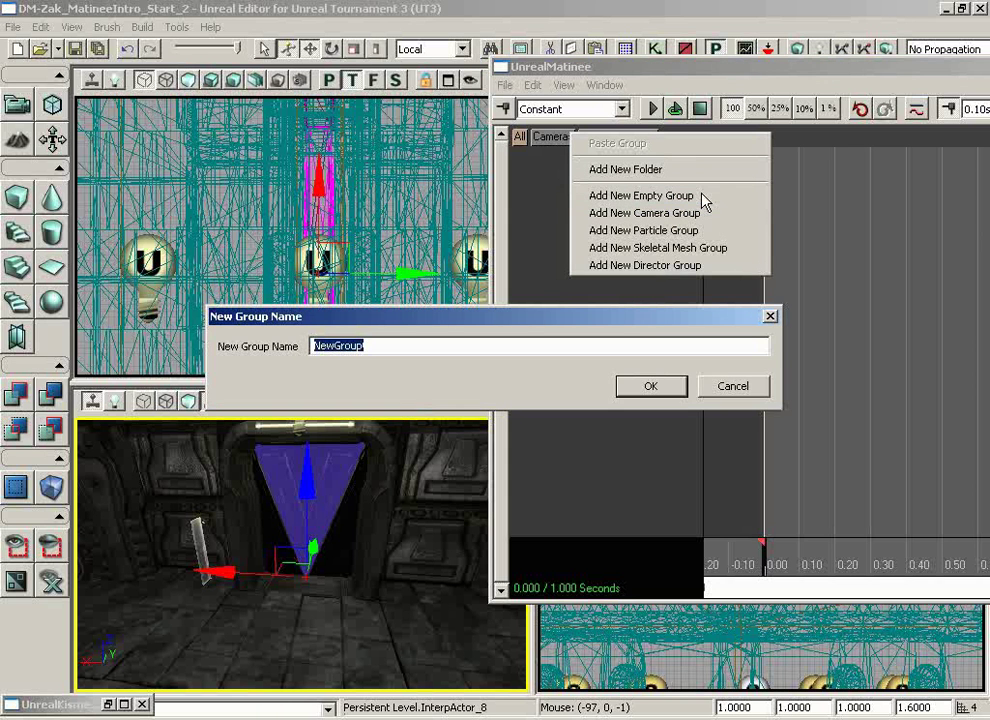
type("CenterDo")
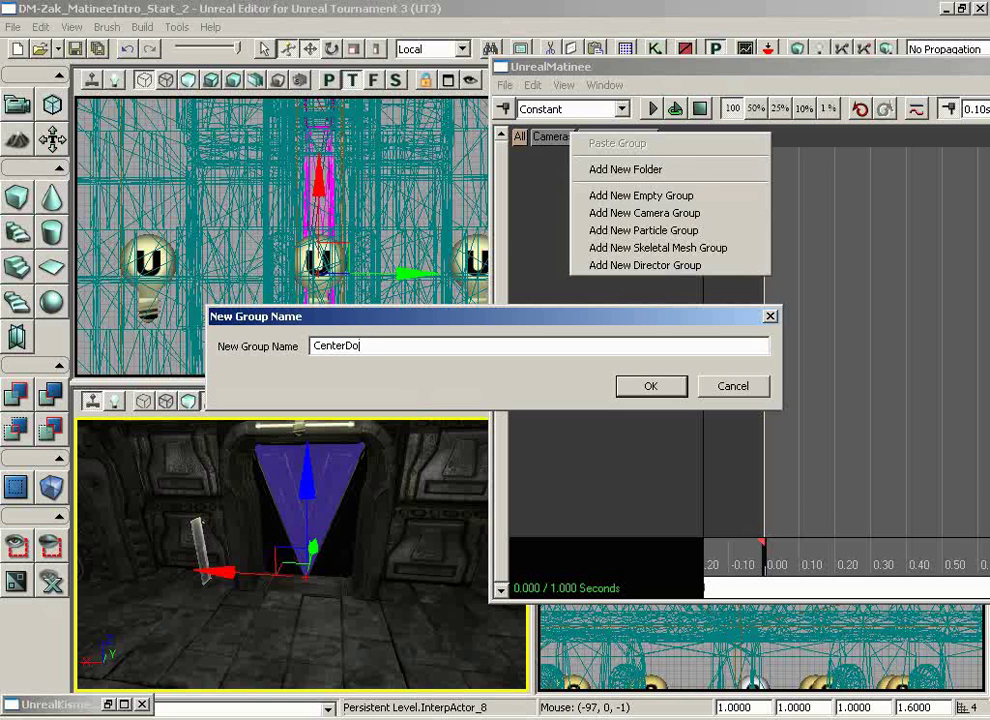
type("or")
key("Return")
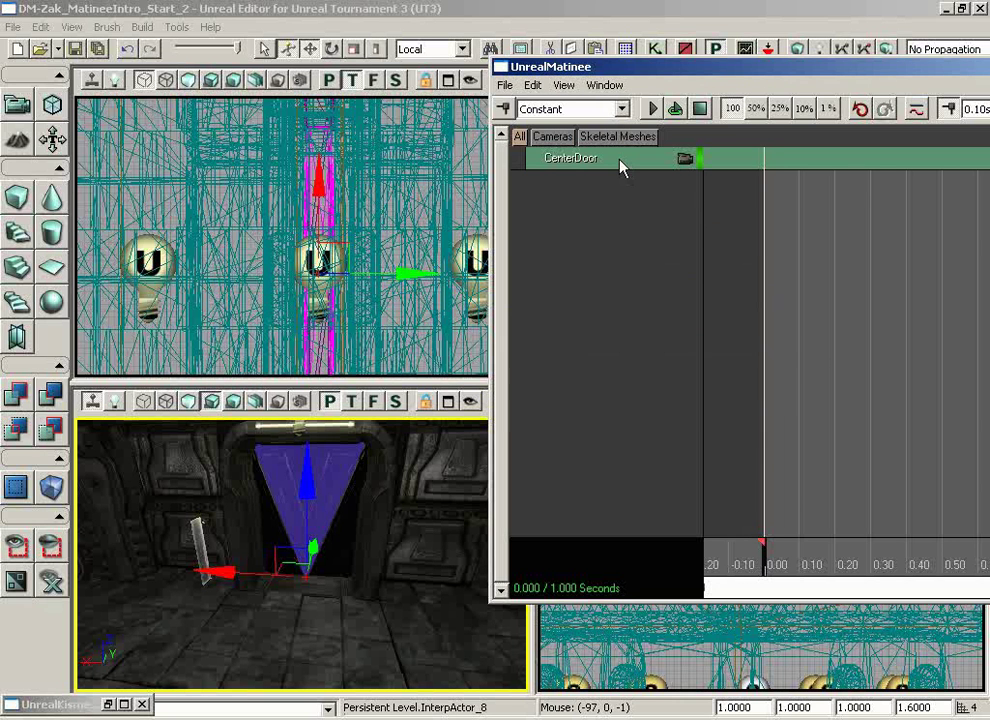
Step: Create an object variable for the center door piece in Kismet and attach it to the Matinee's CenterDoor connector
left_click_drag(739, 66, 441, 89)
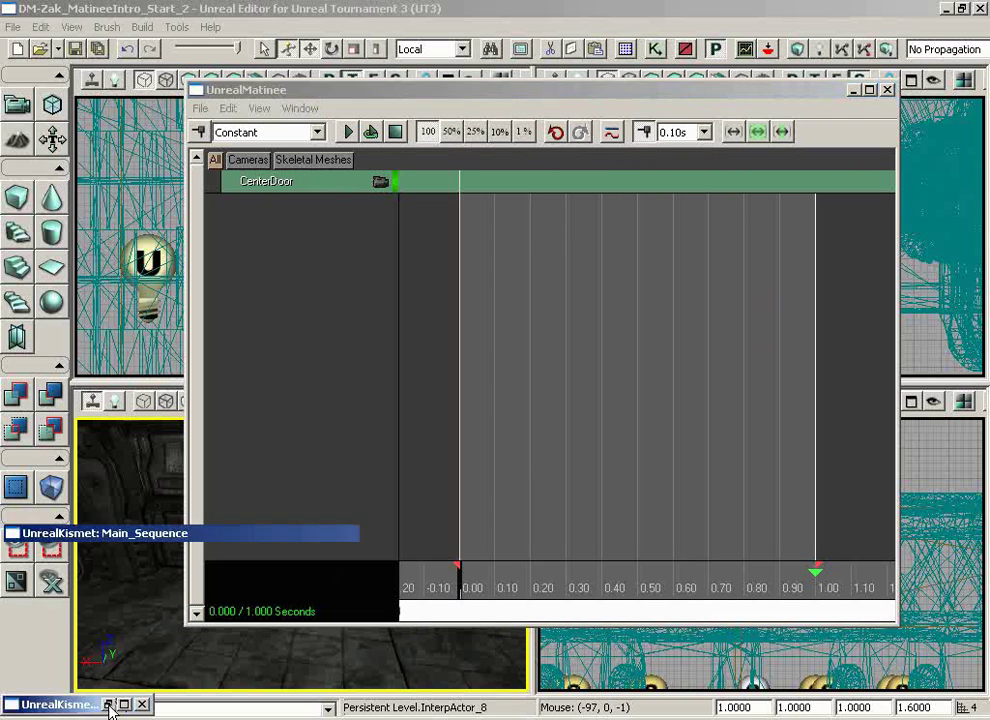
left_click(124, 704)
left_click(504, 376)
left_click_drag(504, 376, 502, 414, "ctrl")
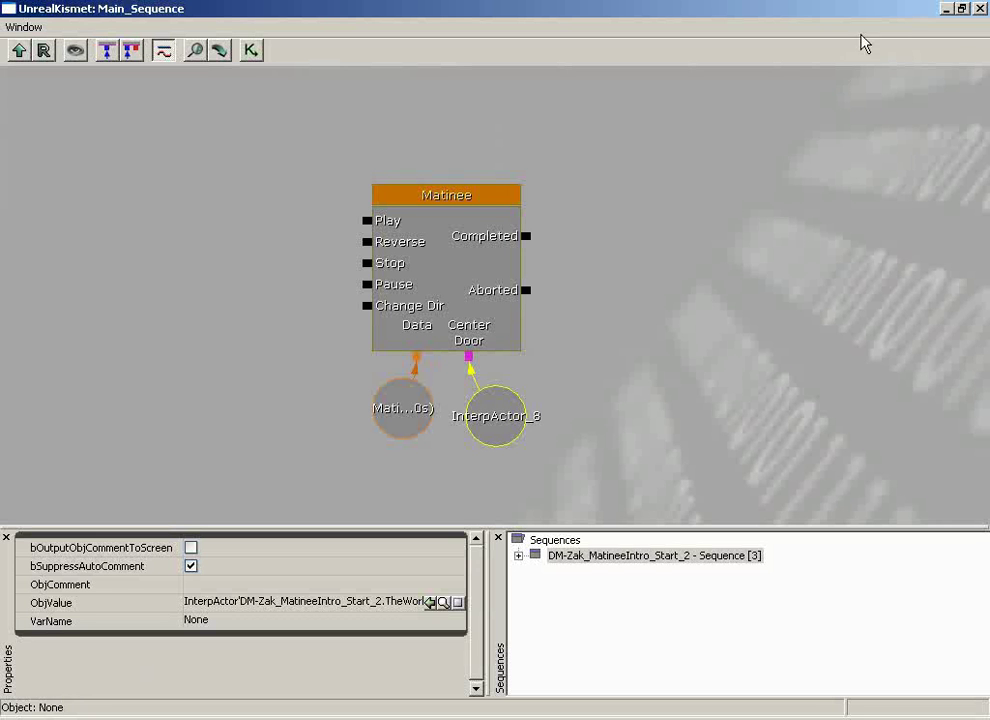
left_click(946, 9)
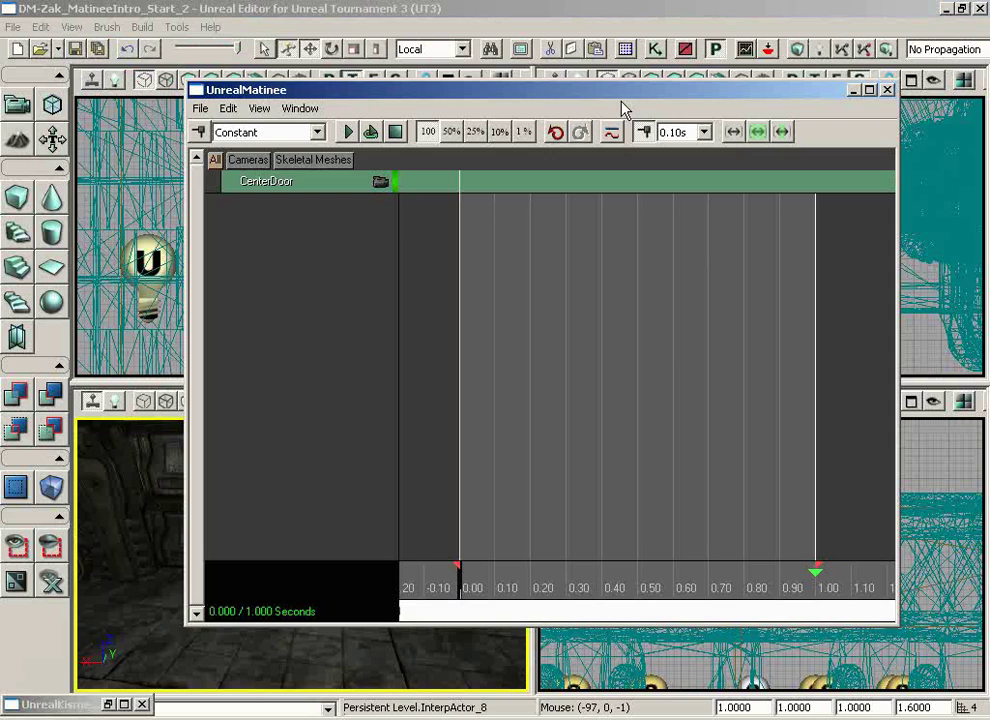
Step: Add a Movement track to the CenterDoor group and select its key at 0.00 seconds
left_click_drag(612, 94, 738, 105)
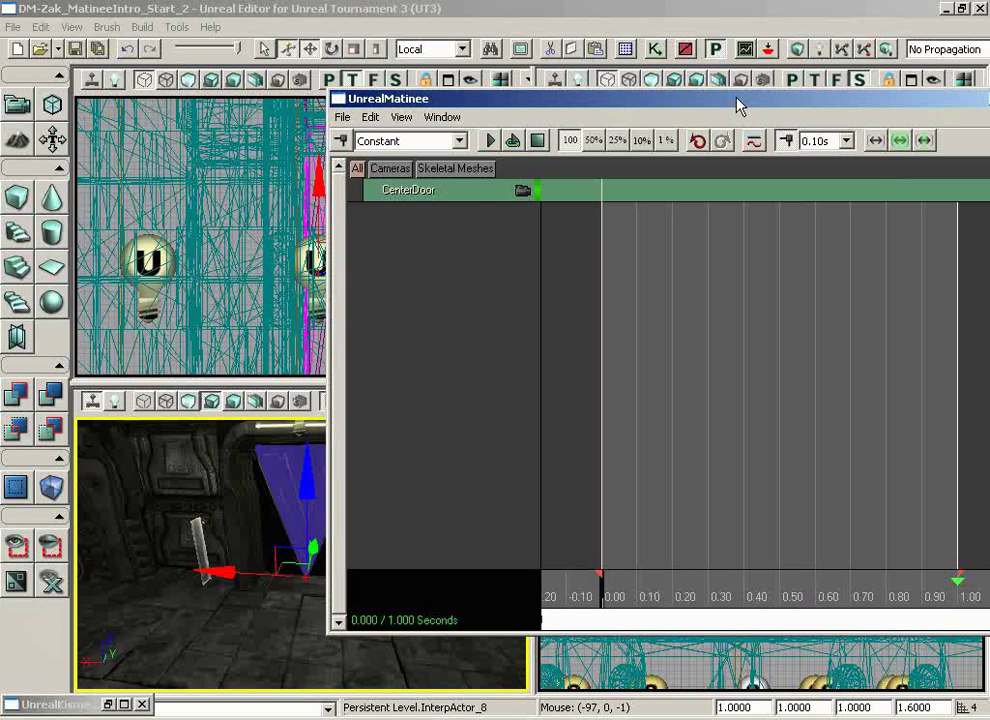
right_click(433, 194)
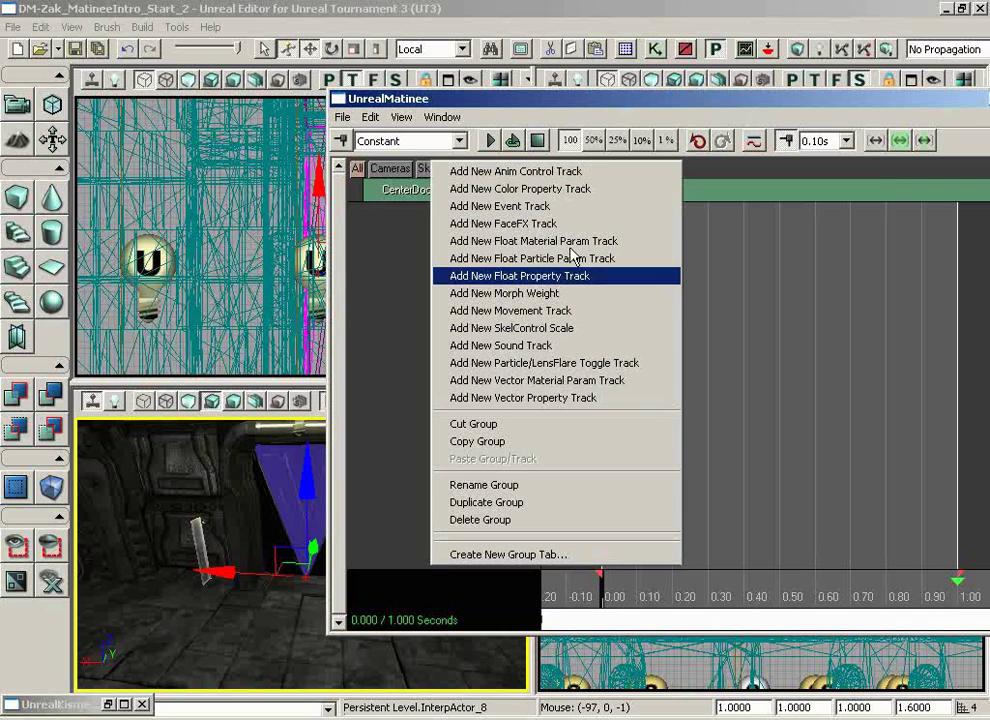
left_click(581, 312)
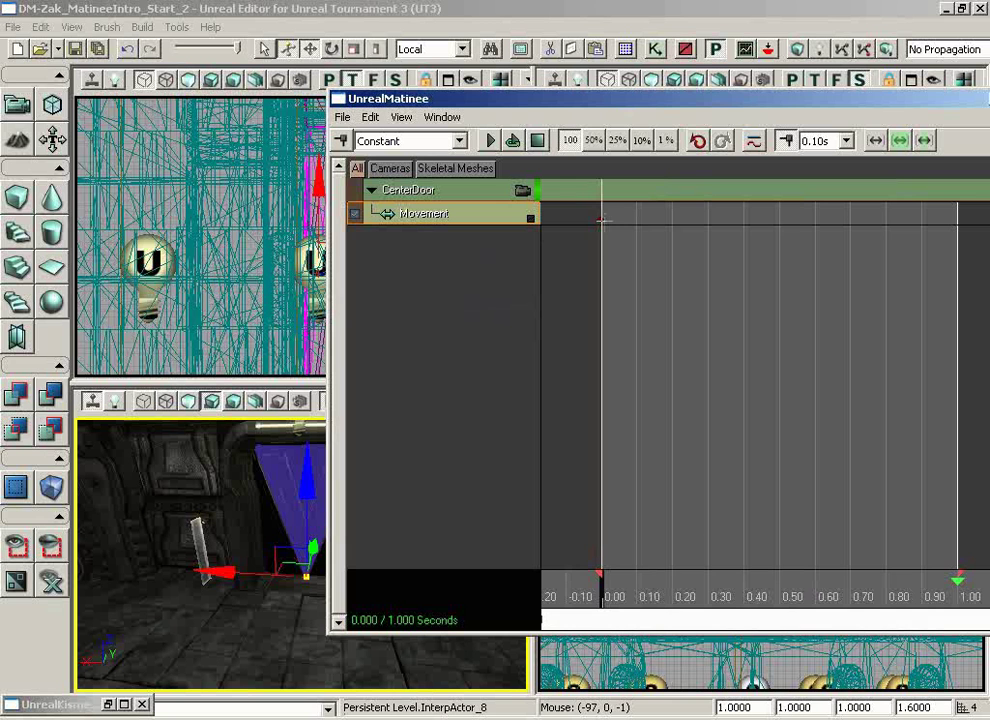
key("Return")
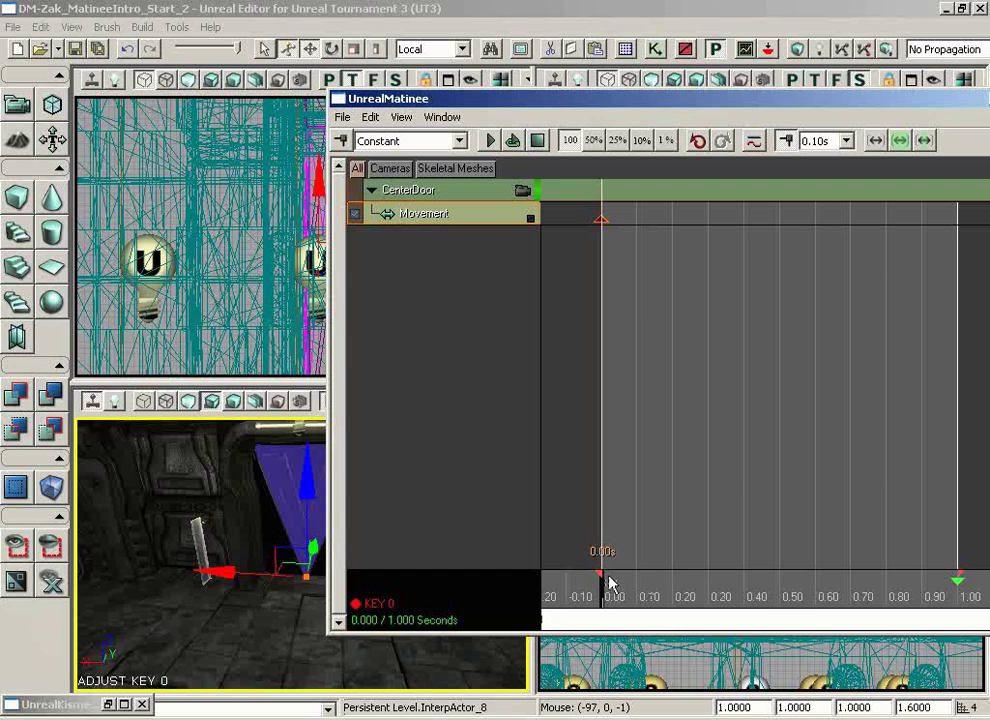
Step: Raise the center door piece about 236 units at 1.00 seconds, key it on the CenterDoor Movement track, and scrub back to 0.00
left_click_drag(617, 585, 959, 582)
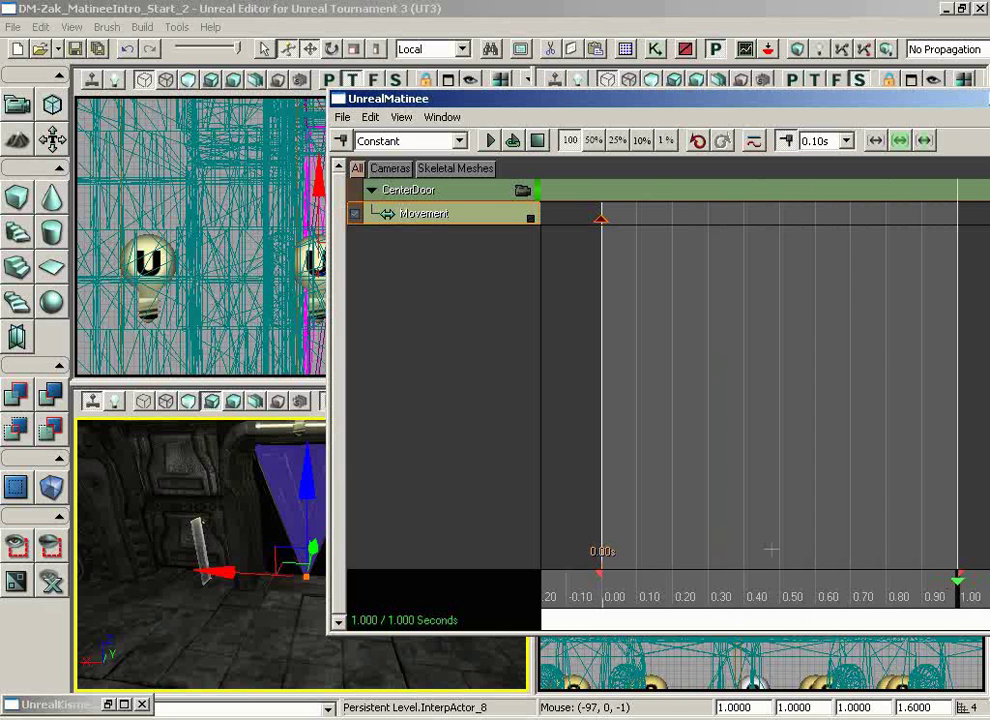
left_click_drag(306, 474, 308, 418)
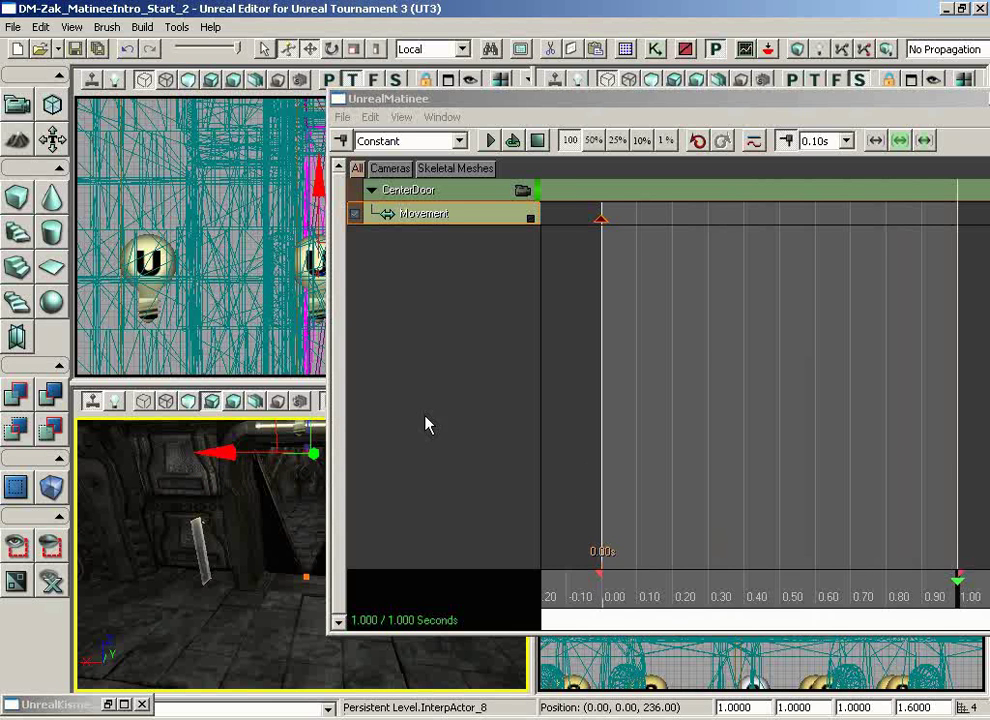
left_click(442, 221)
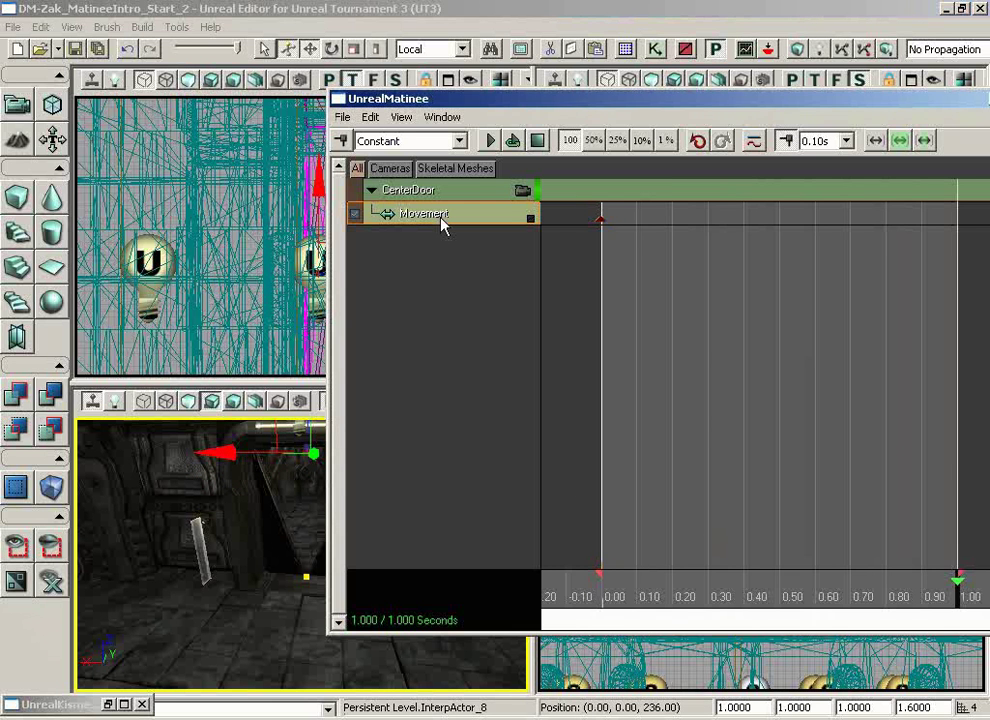
key("Return")
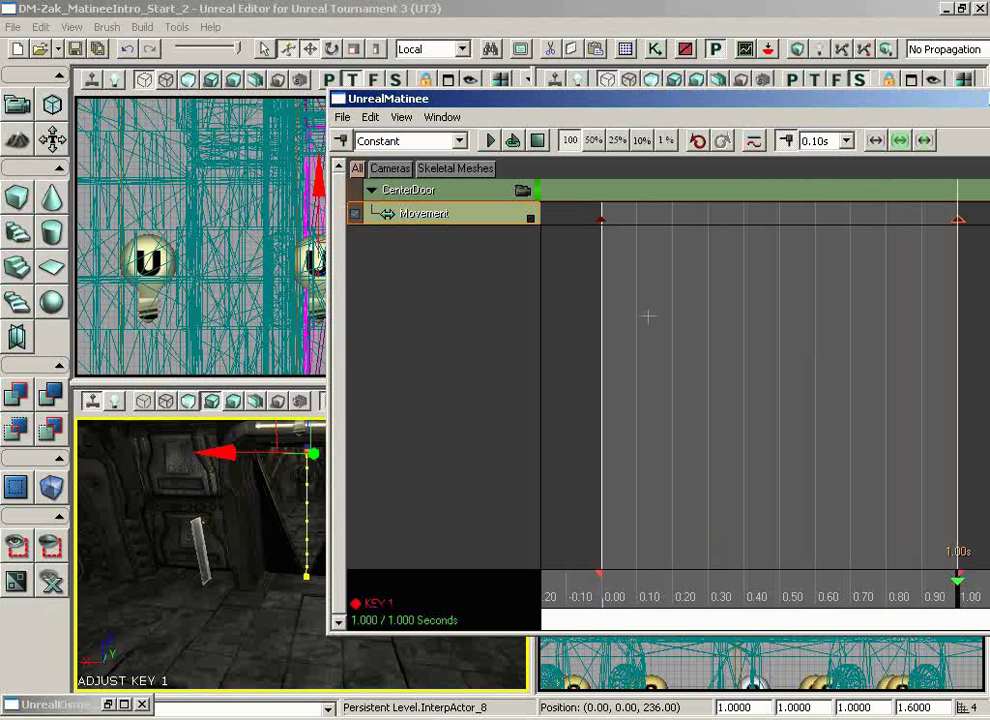
left_click_drag(956, 590, 587, 546)
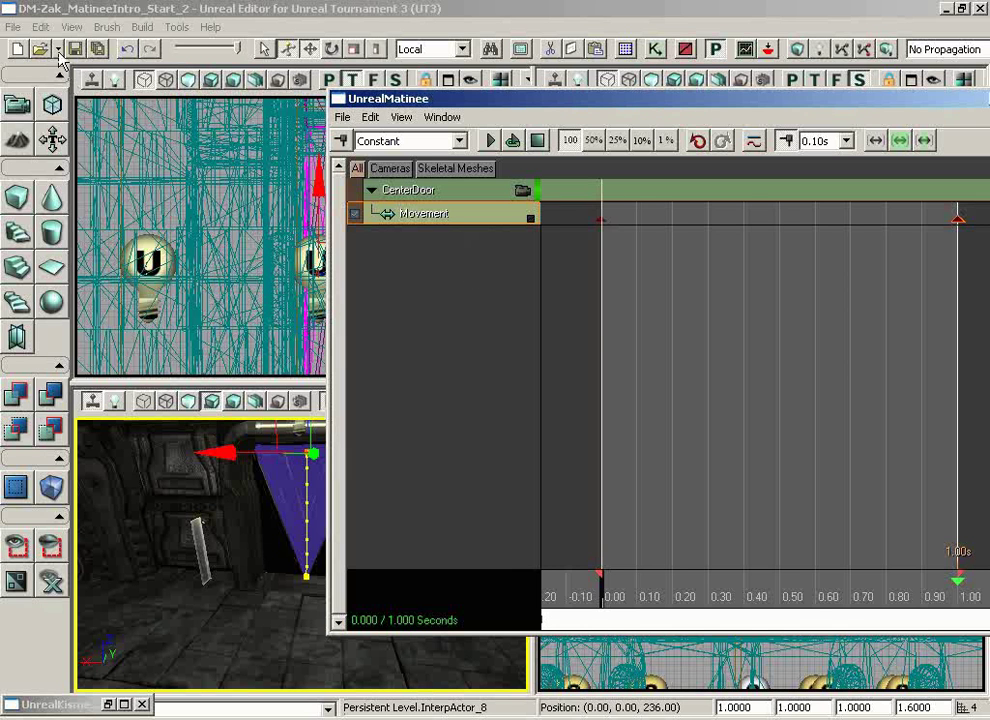
Step: Clear the actor selection and add a new empty Matinee group named SideDoors
left_click(41, 27)
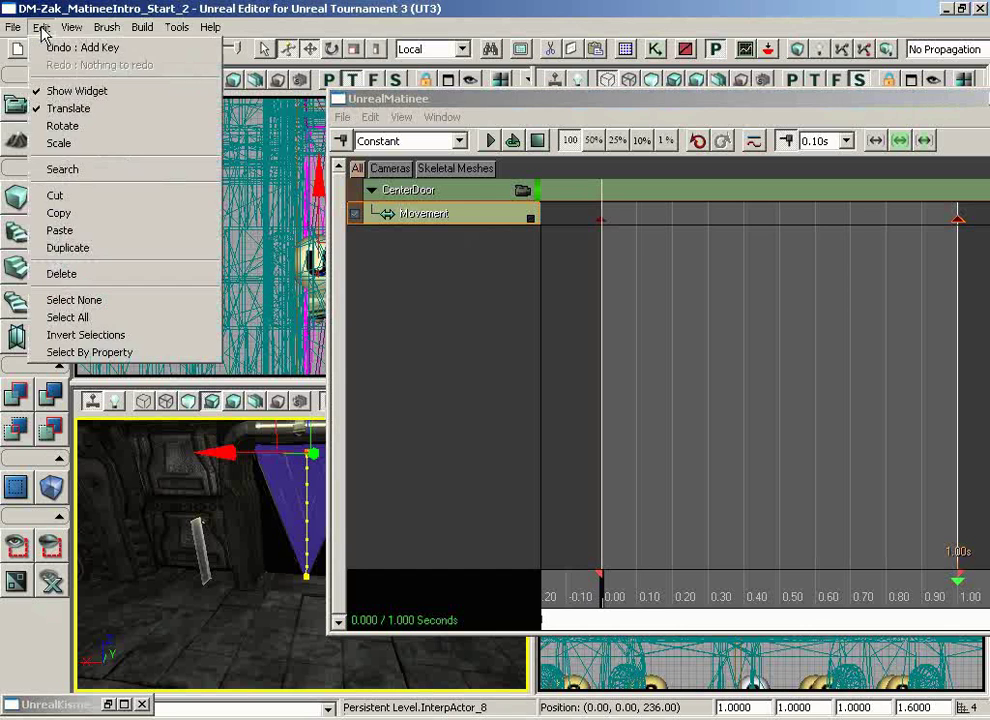
left_click(124, 302)
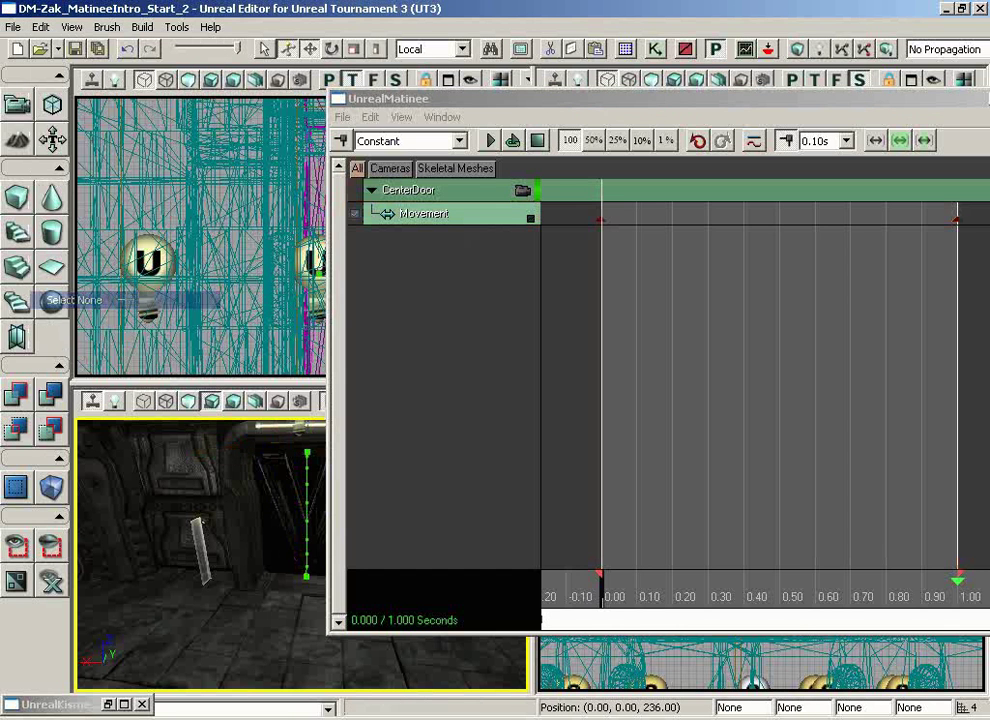
right_click(430, 238)
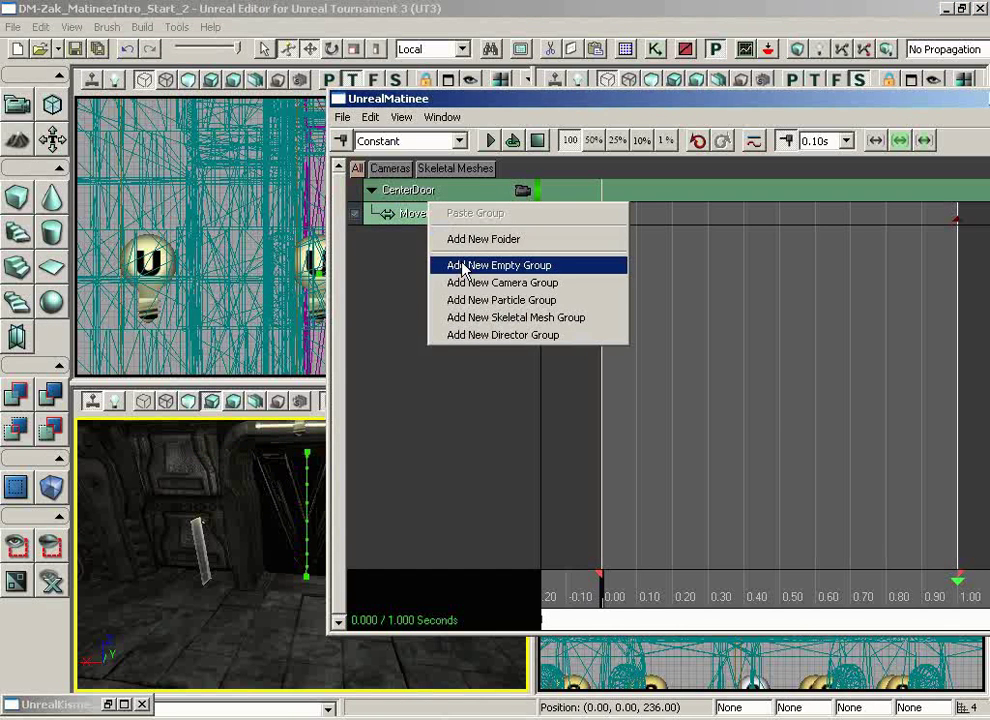
left_click(463, 266)
type("SideDoors")
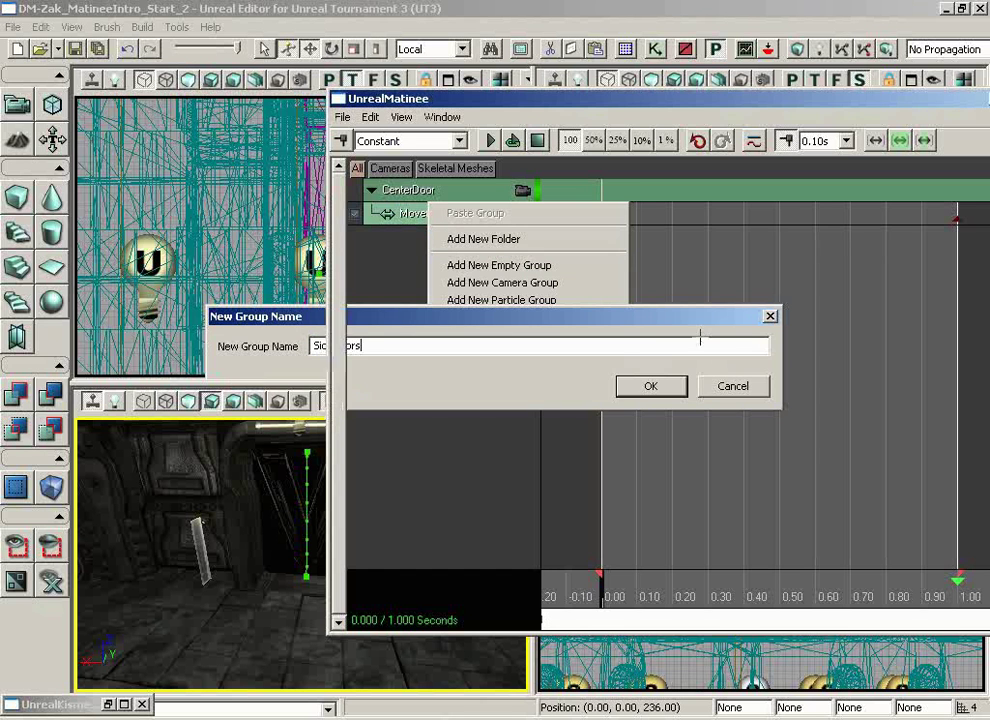
key("Return")
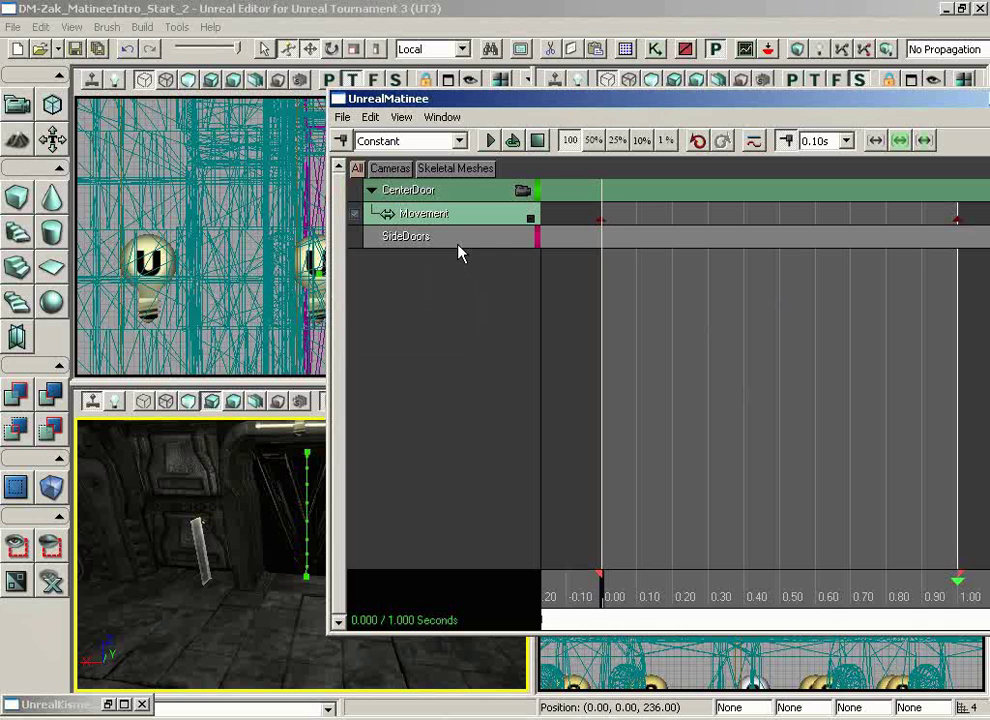
Step: Create Kismet object variables for the two side door pieces and attach both to the Matinee's SideDoors connector
left_click(109, 705)
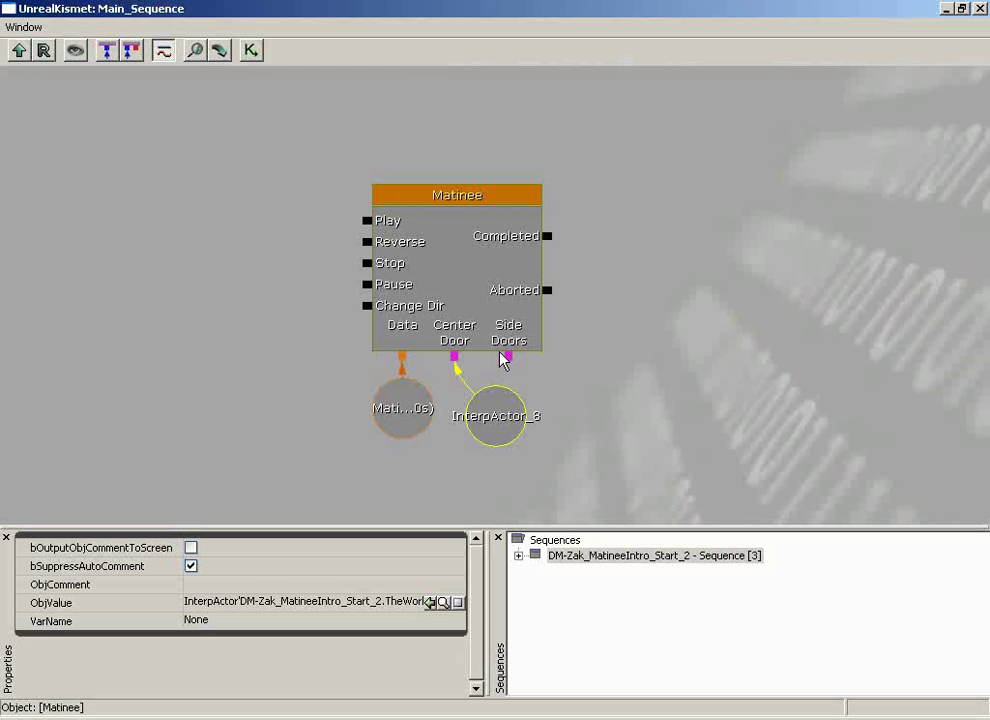
left_click(945, 8)
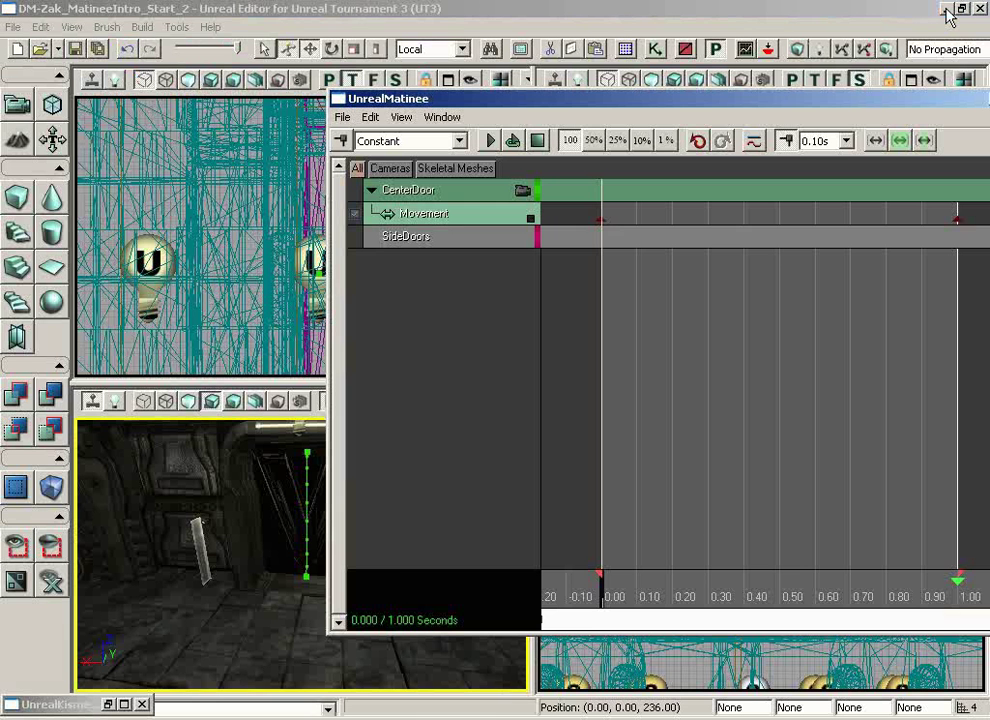
left_click_drag(214, 528, 298, 501)
left_click(172, 562)
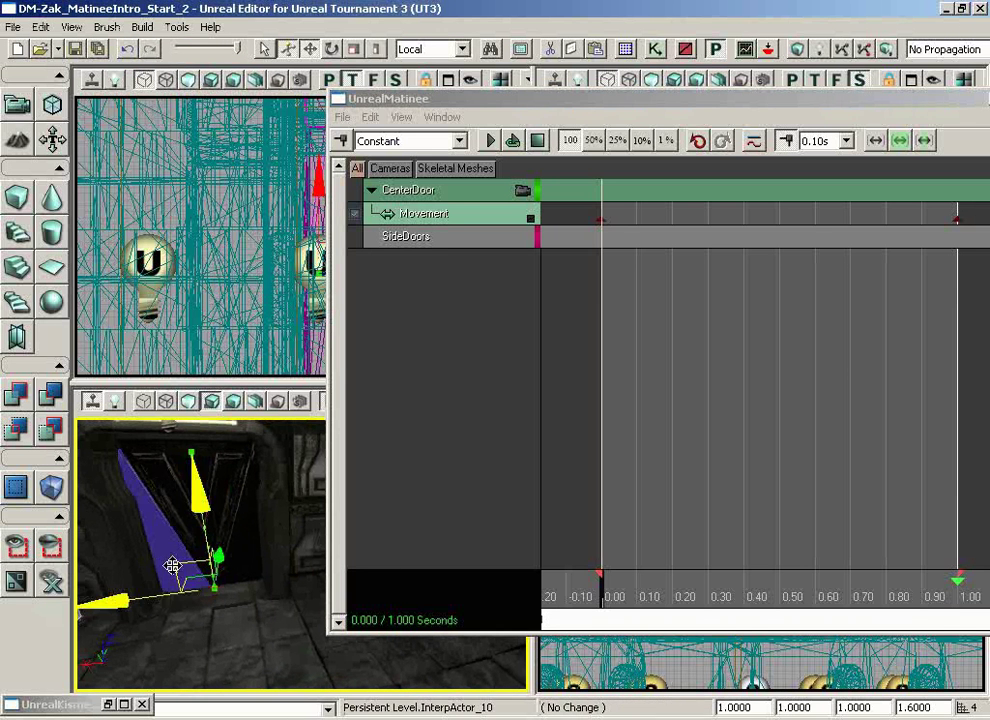
left_click(255, 536, "ctrl")
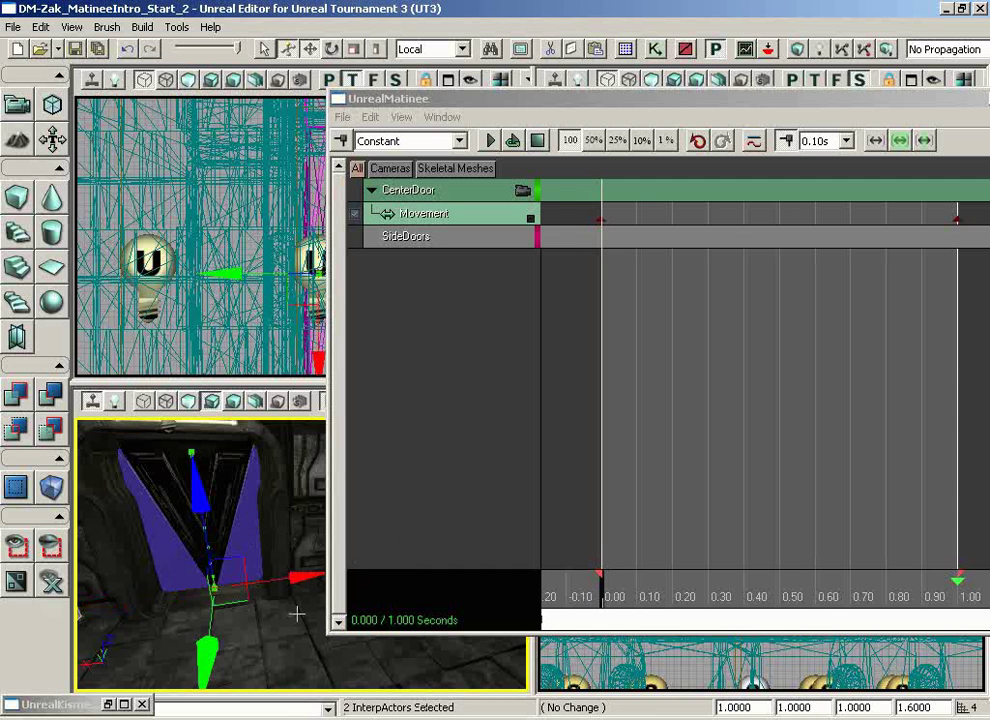
left_click(108, 705)
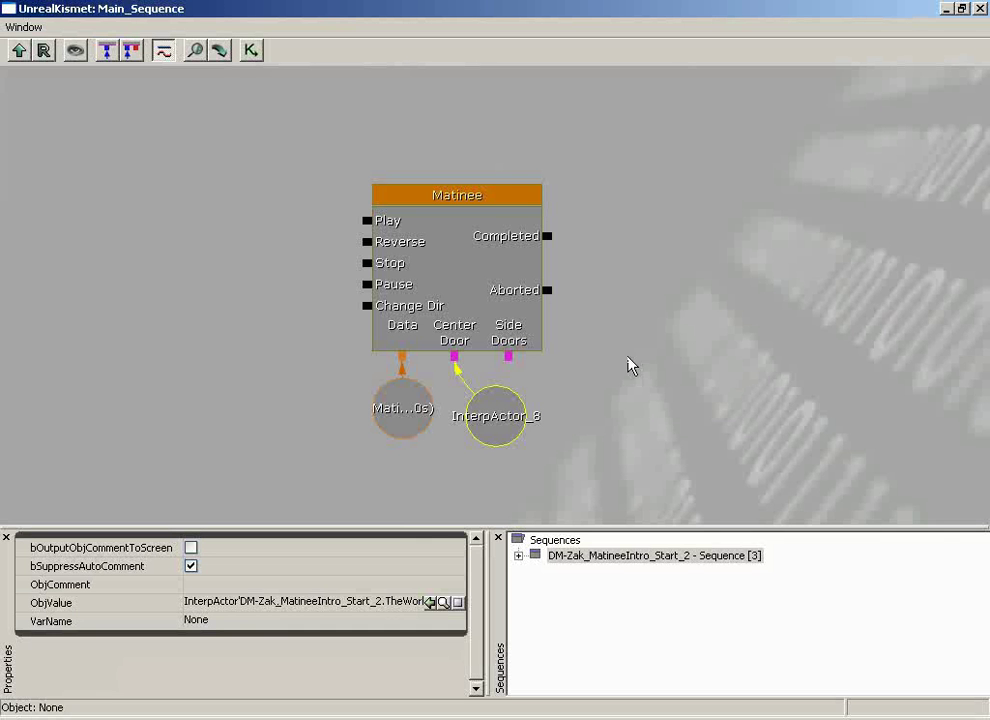
right_click(629, 331)
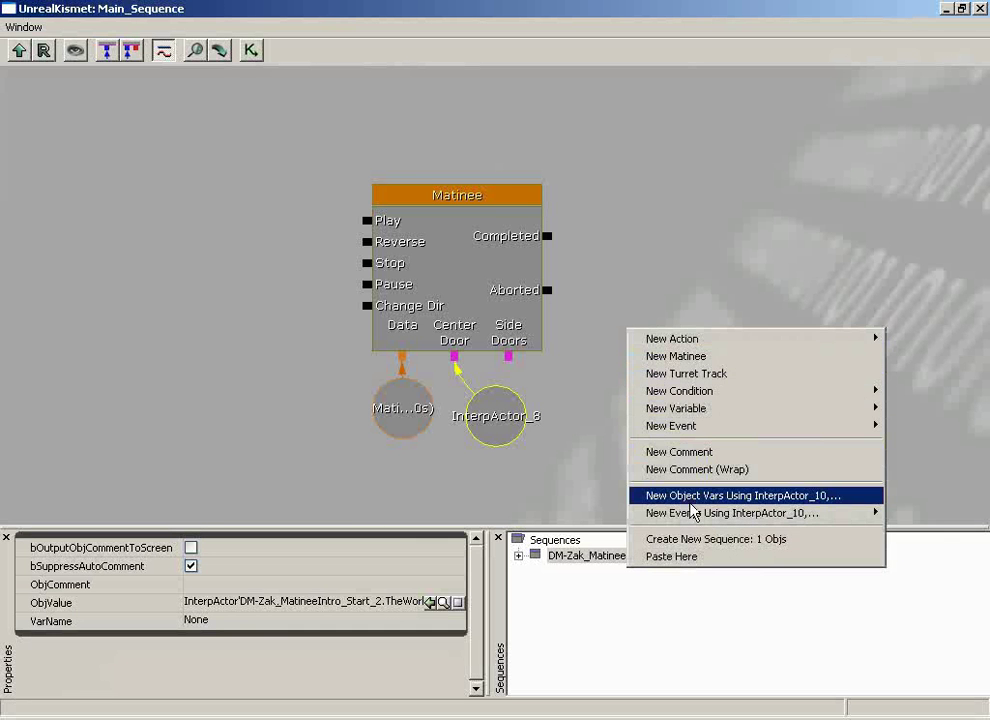
left_click(836, 505)
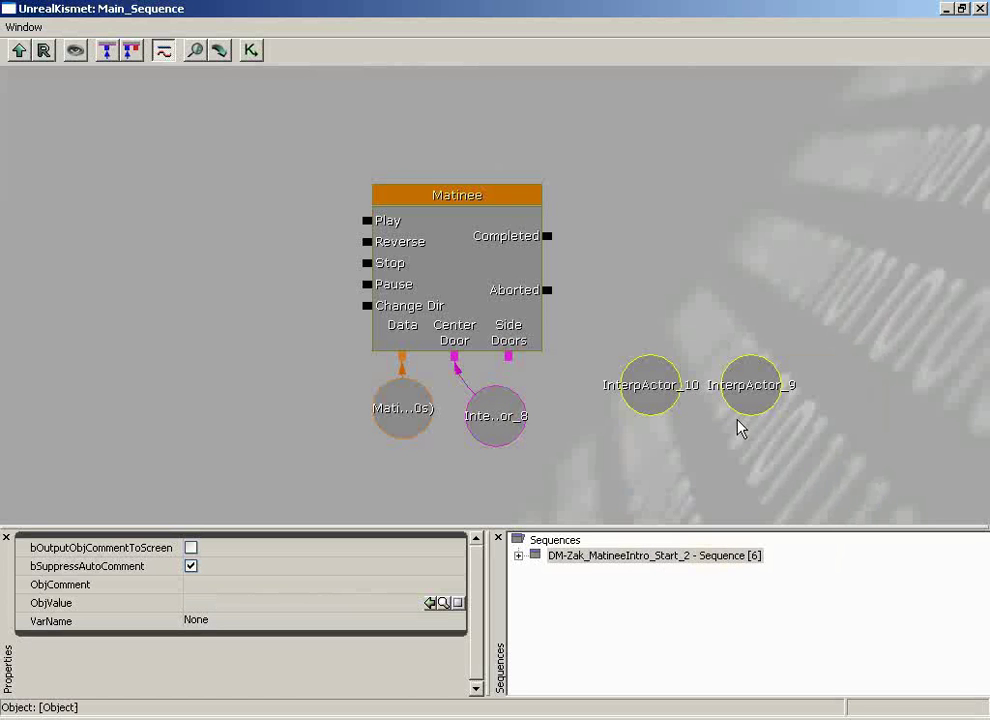
left_click_drag(663, 387, 615, 404)
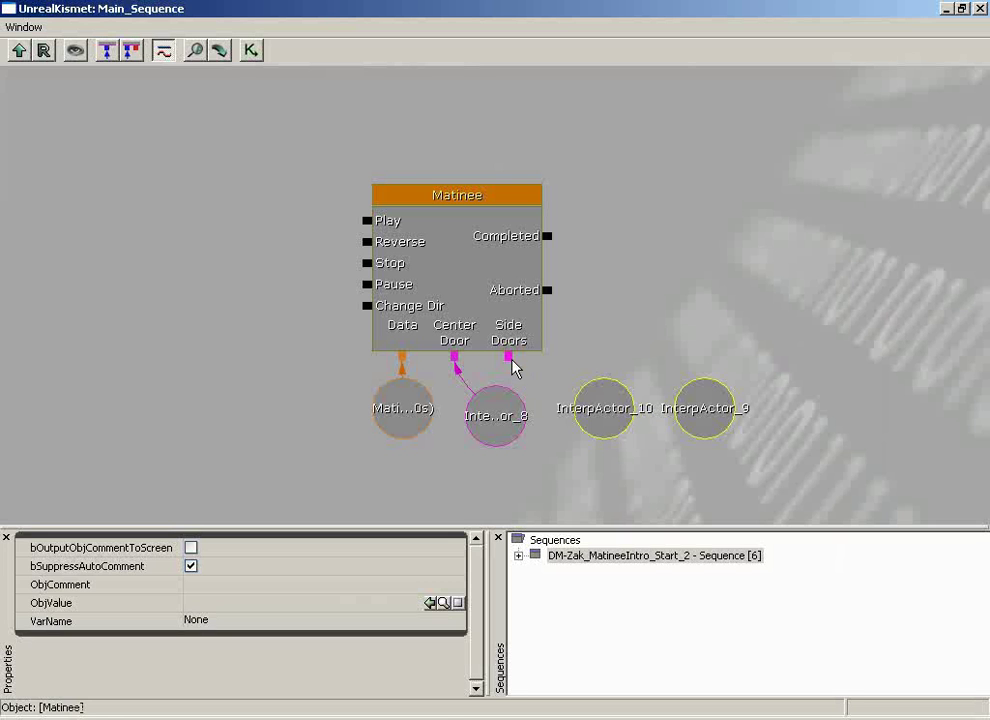
left_click_drag(513, 366, 601, 405)
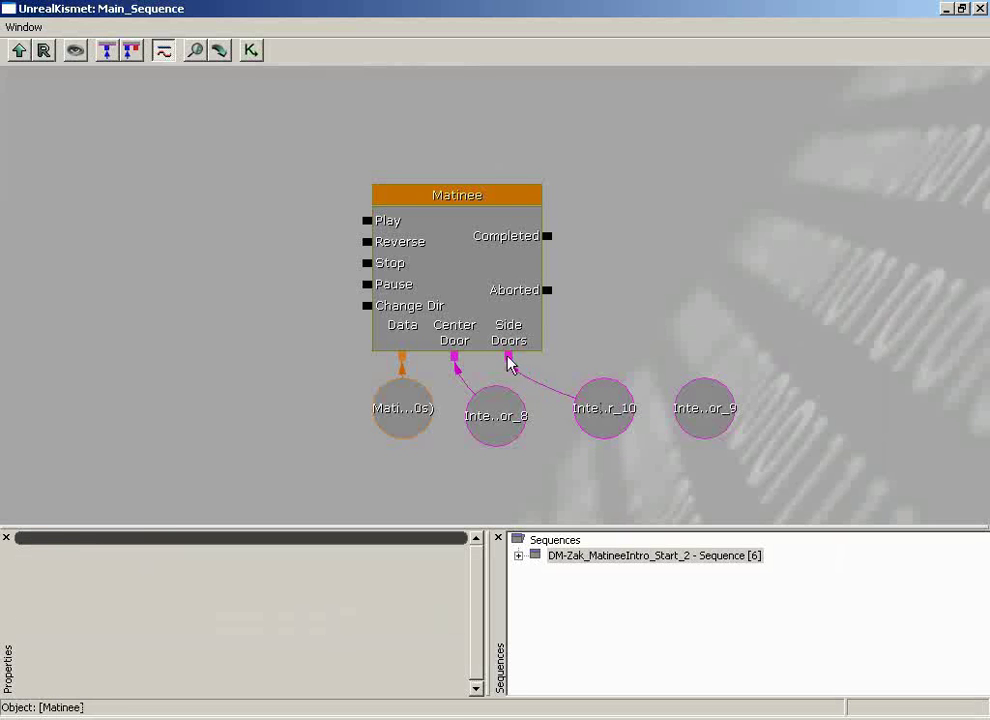
left_click_drag(509, 358, 697, 407)
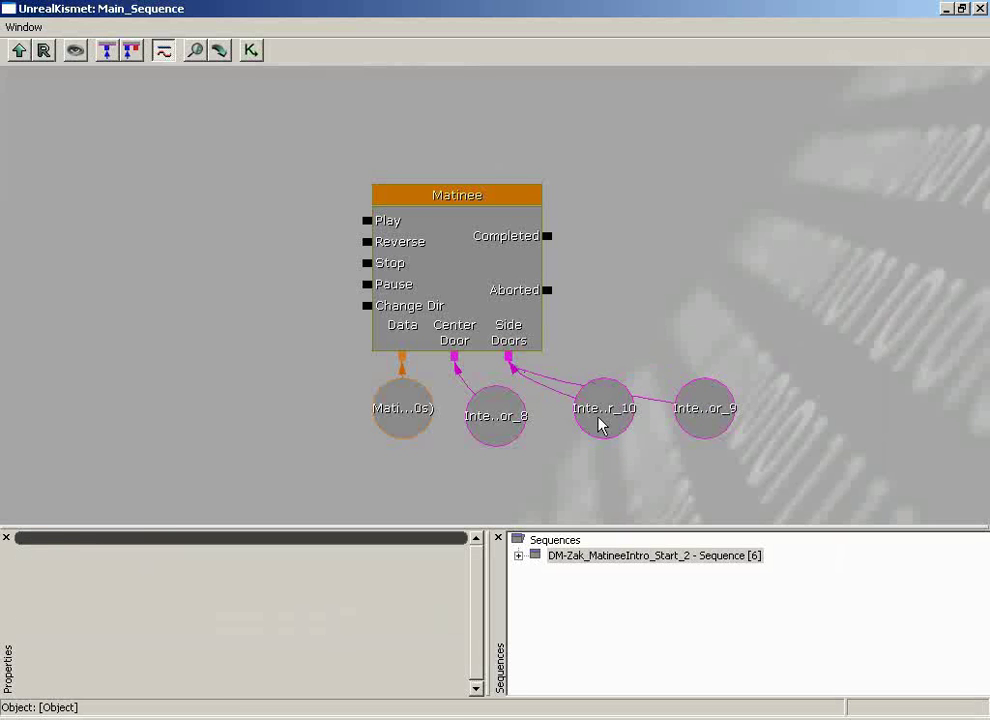
Step: Arrange the Matinee data and three door variable nodes in a spread-out row below the Matinee node
left_click(597, 411)
left_click_drag(597, 411, 568, 477)
left_click(491, 415)
left_click_drag(491, 415, 459, 462)
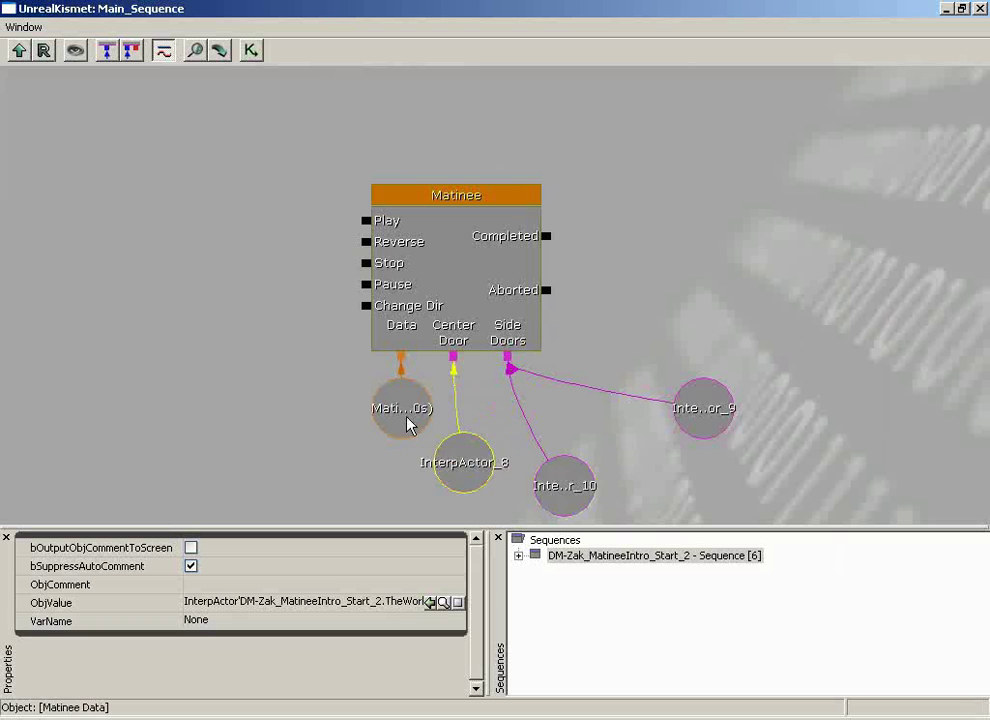
left_click_drag(389, 407, 293, 431)
left_click_drag(466, 466, 398, 462)
left_click_drag(557, 490, 488, 490)
left_click_drag(729, 404, 575, 478)
left_click_drag(692, 455, 713, 333)
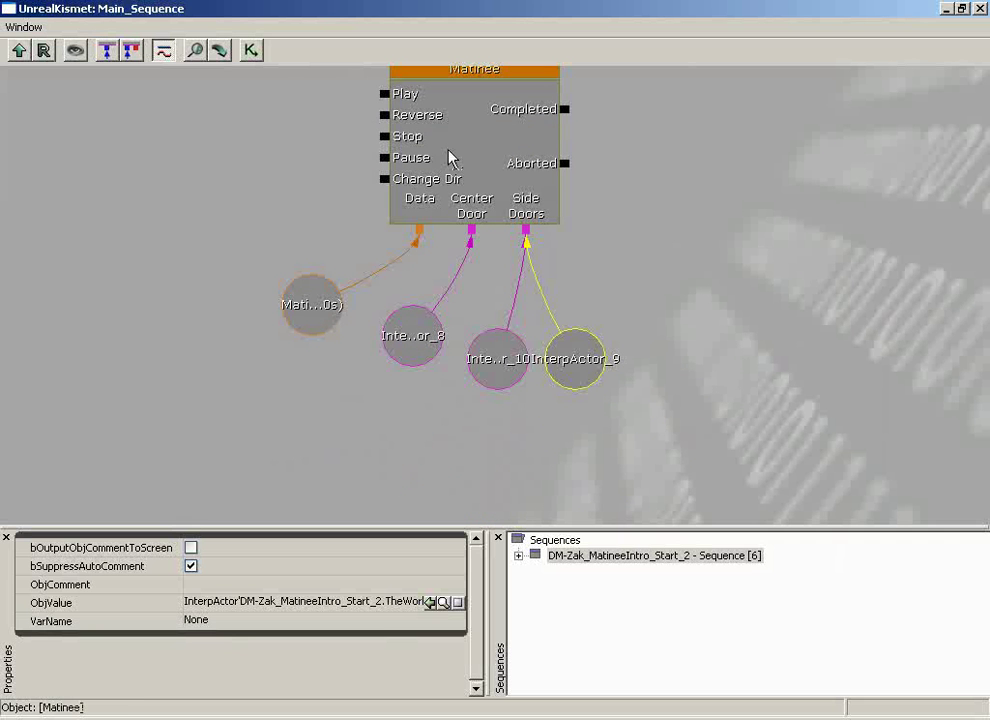
Step: Close the Matinee editor and reopen it from Kismet, with the level viewports in view
left_click(949, 8)
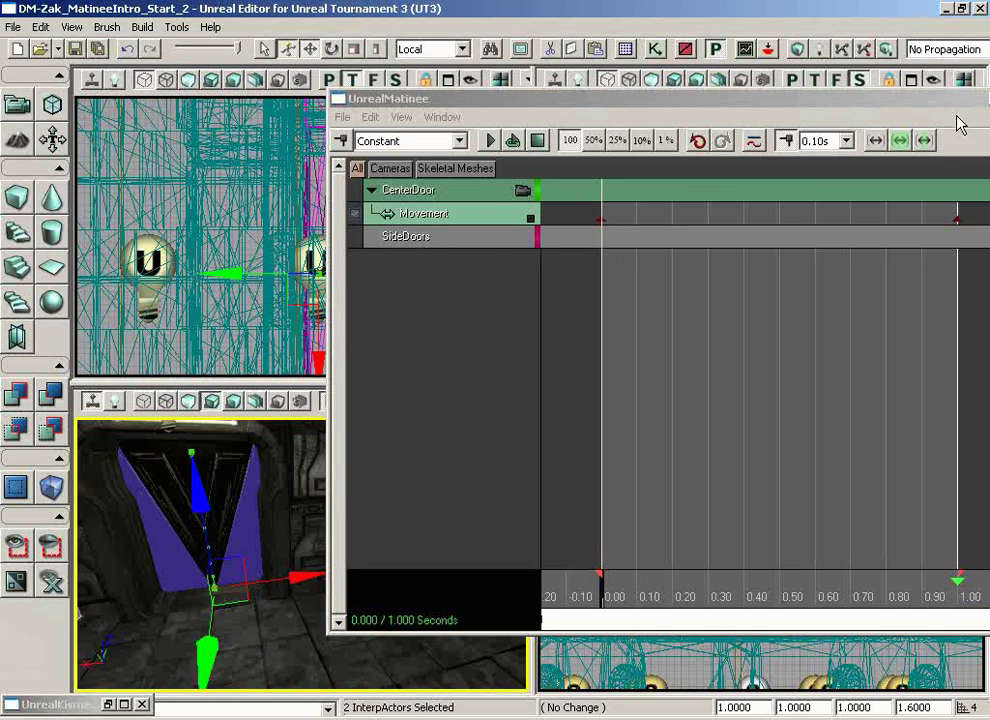
left_click_drag(958, 100, 858, 100)
left_click(929, 100)
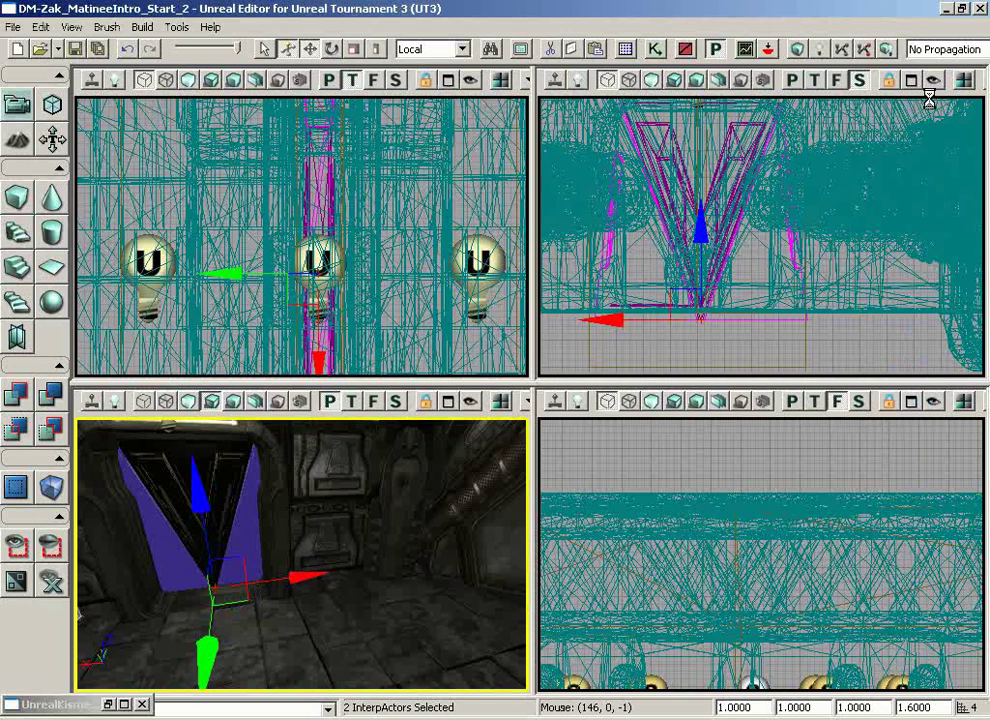
left_click(108, 705)
double_click(497, 150)
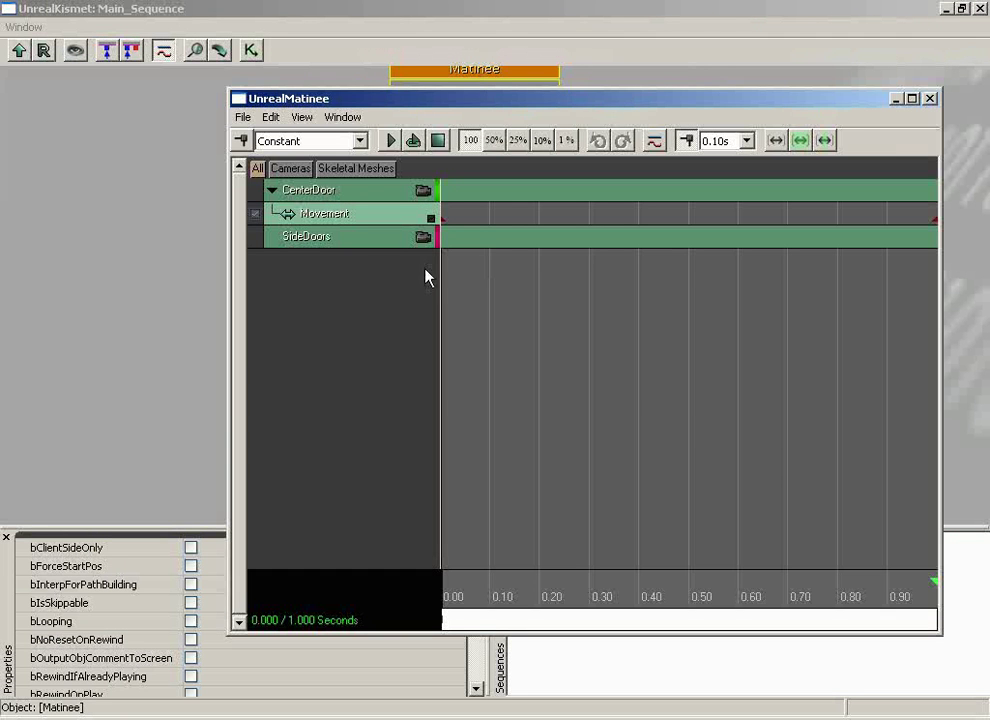
left_click(945, 10)
left_click_drag(619, 102, 825, 83)
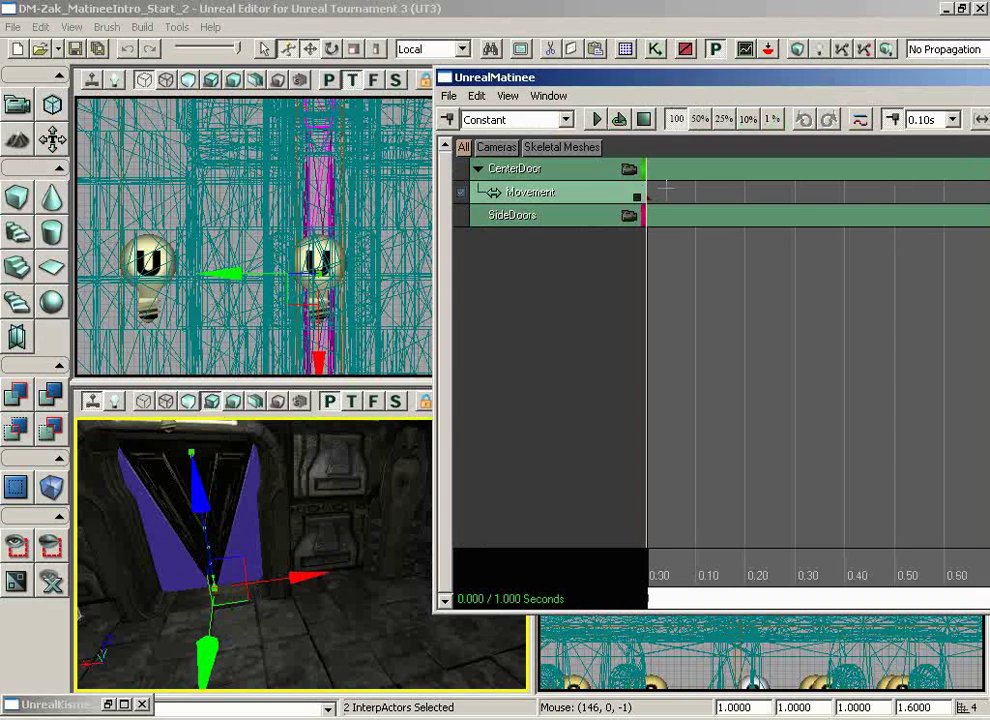
Step: Add a Movement track to the SideDoors group and add a key at 1.00 seconds
right_click(515, 220)
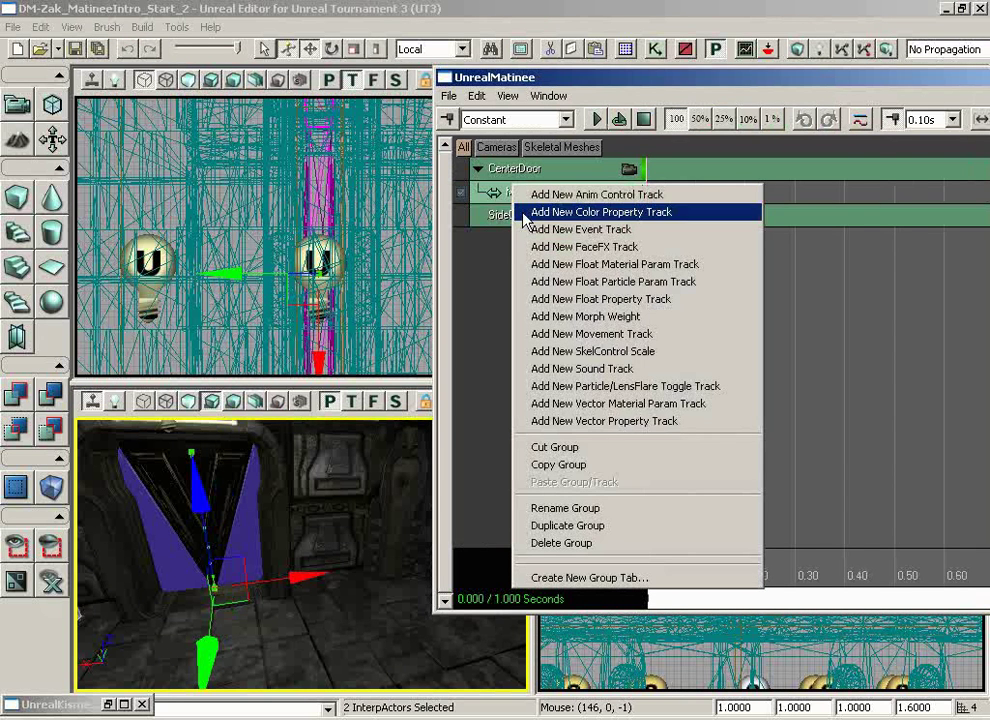
left_click(596, 338)
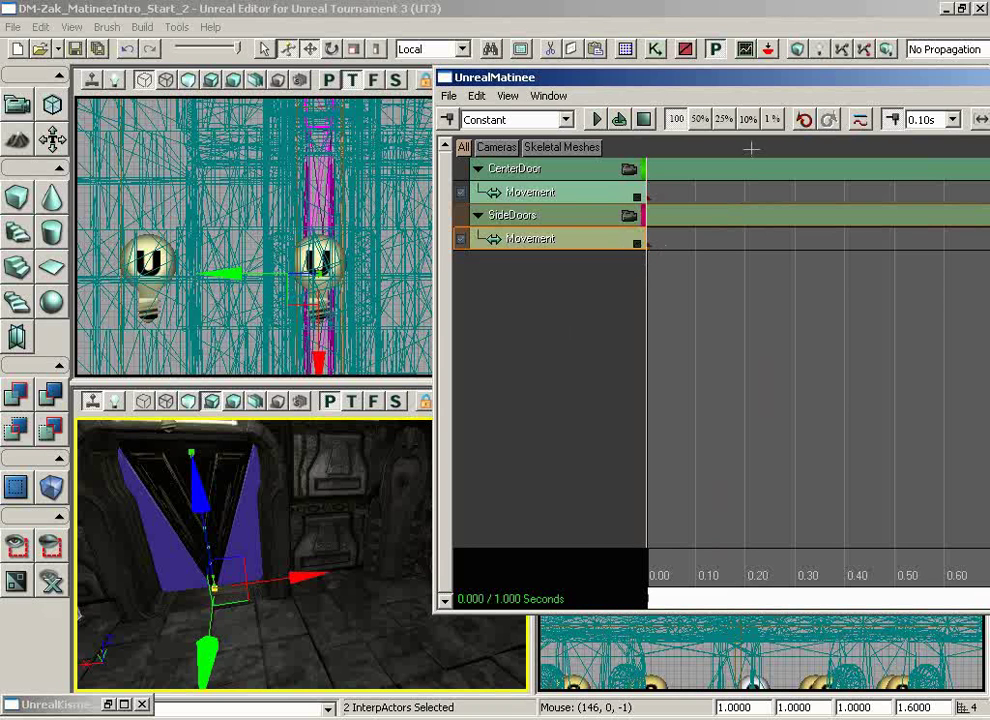
left_click_drag(754, 77, 626, 66)
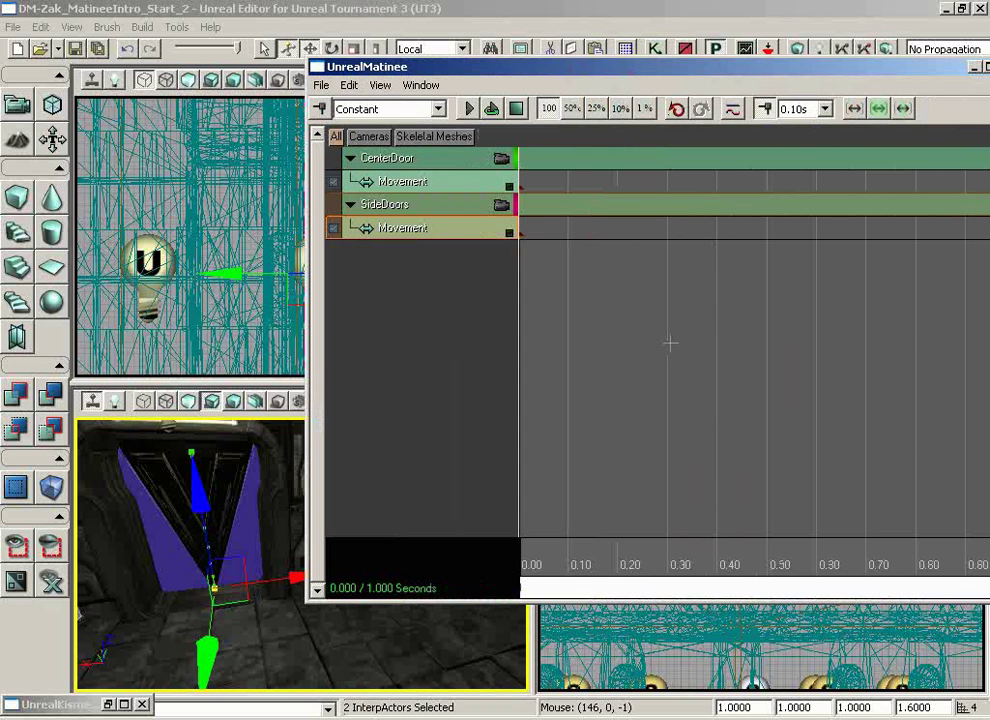
left_click_drag(716, 70, 608, 59)
left_click_drag(453, 557, 911, 550)
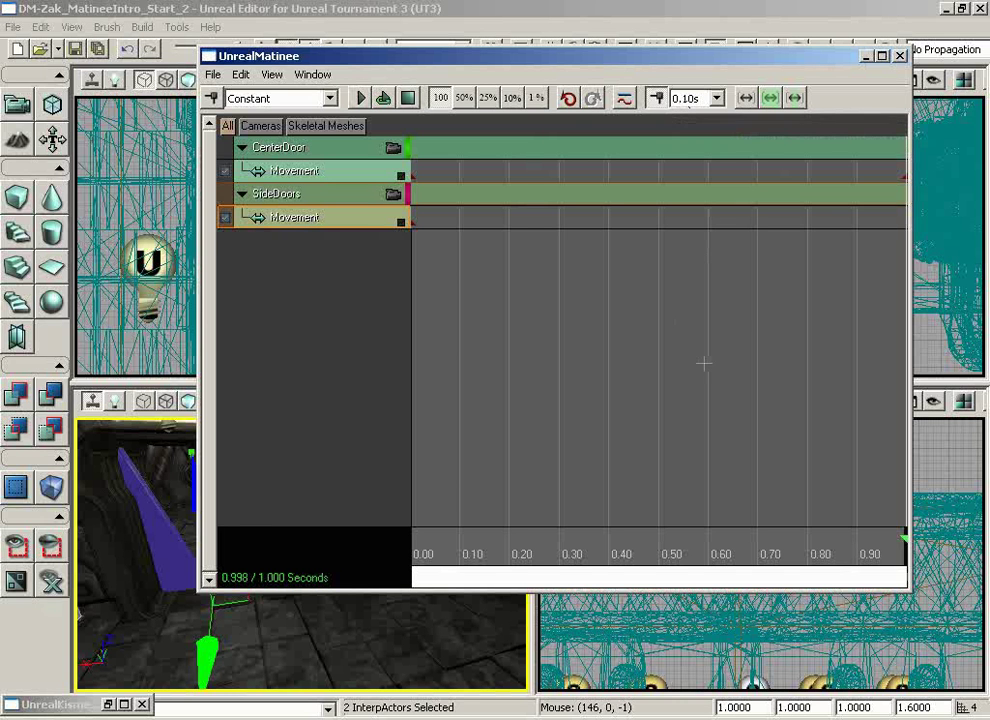
key("Return")
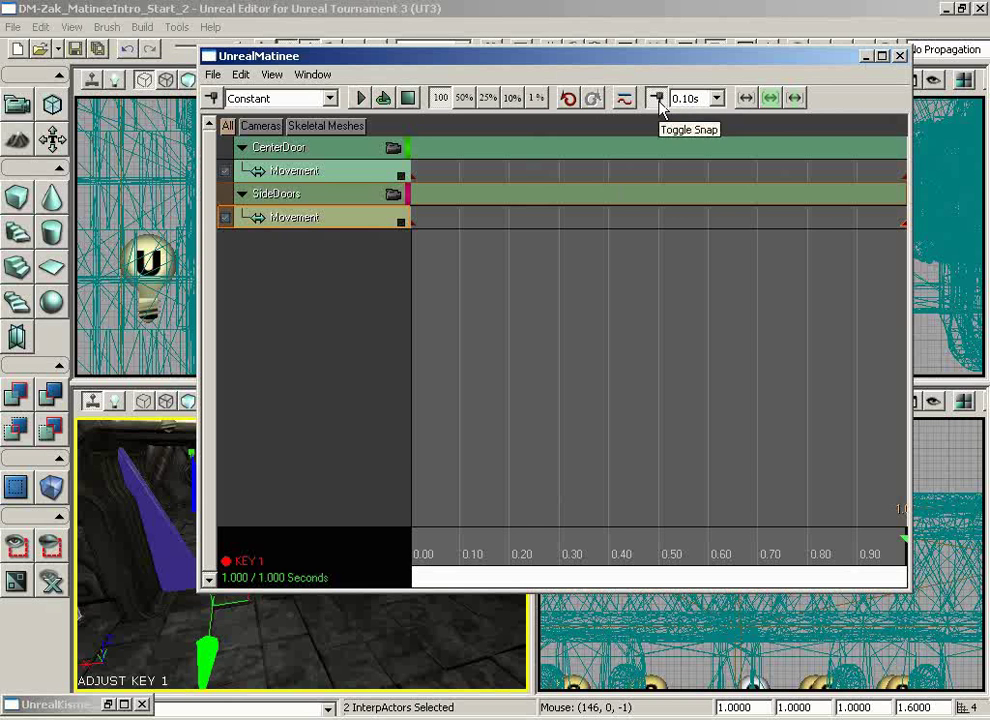
Step: Select the SideDoors Movement key at 1.00 seconds and uncover the perspective viewport showing the side doors
left_click(729, 337)
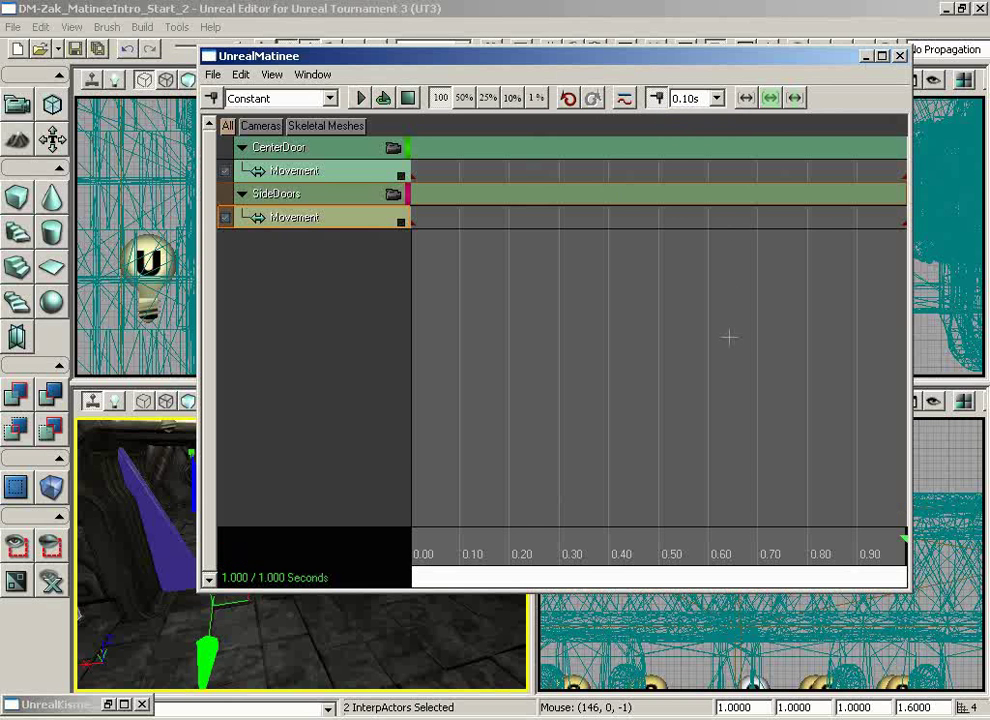
scroll(729, 337, "down", 2)
left_click_drag(570, 347, 774, 348)
left_click_drag(864, 550, 910, 554)
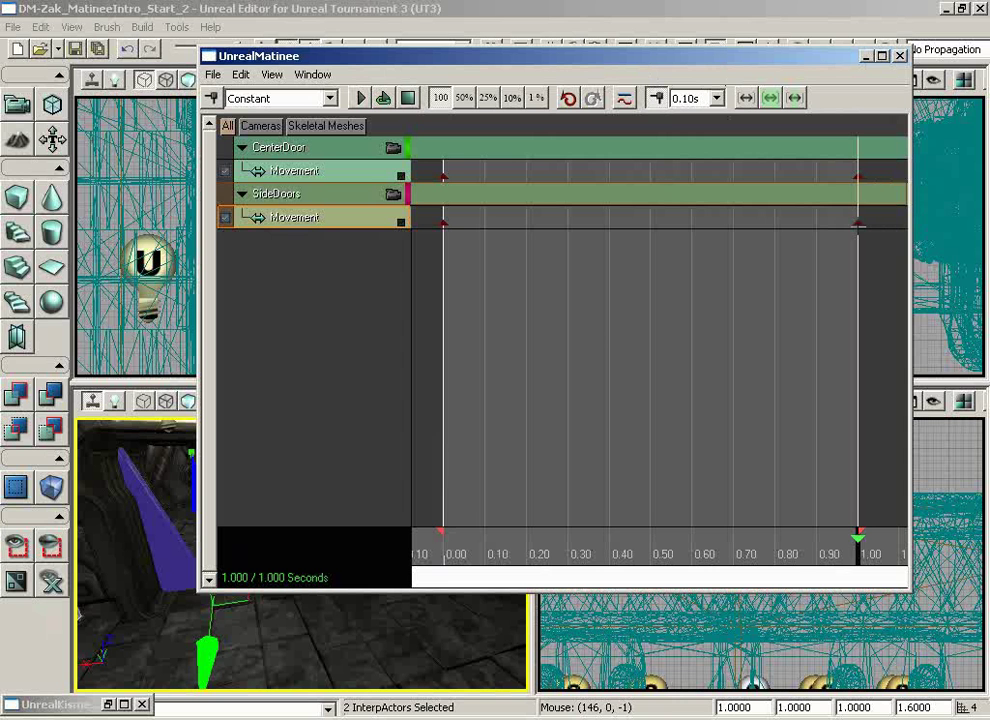
left_click(856, 223)
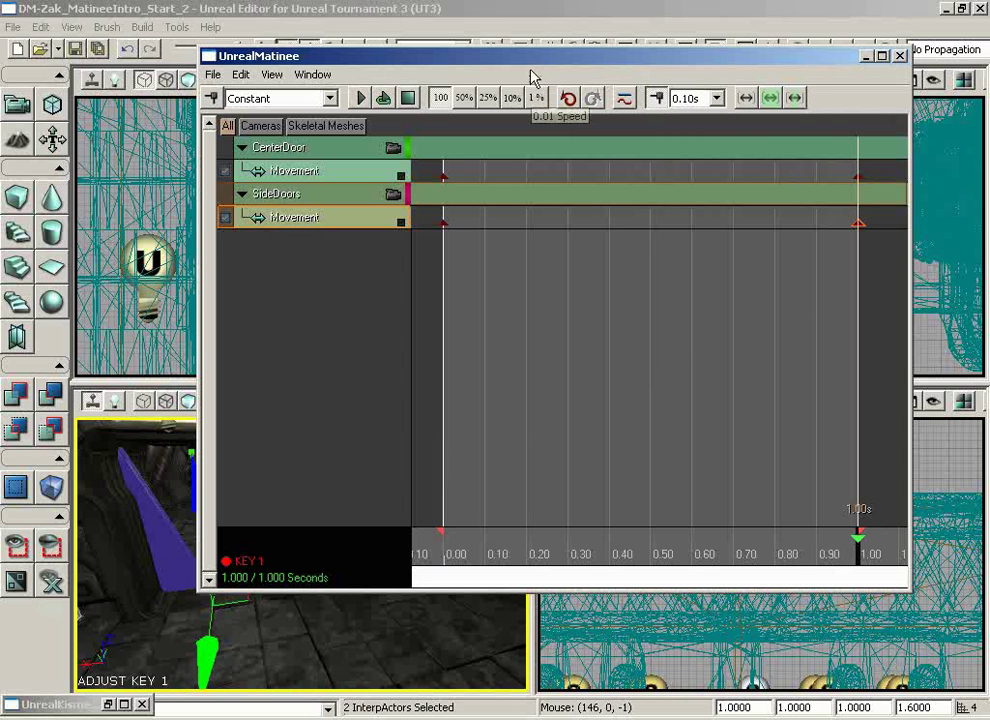
left_click_drag(532, 59, 875, 67)
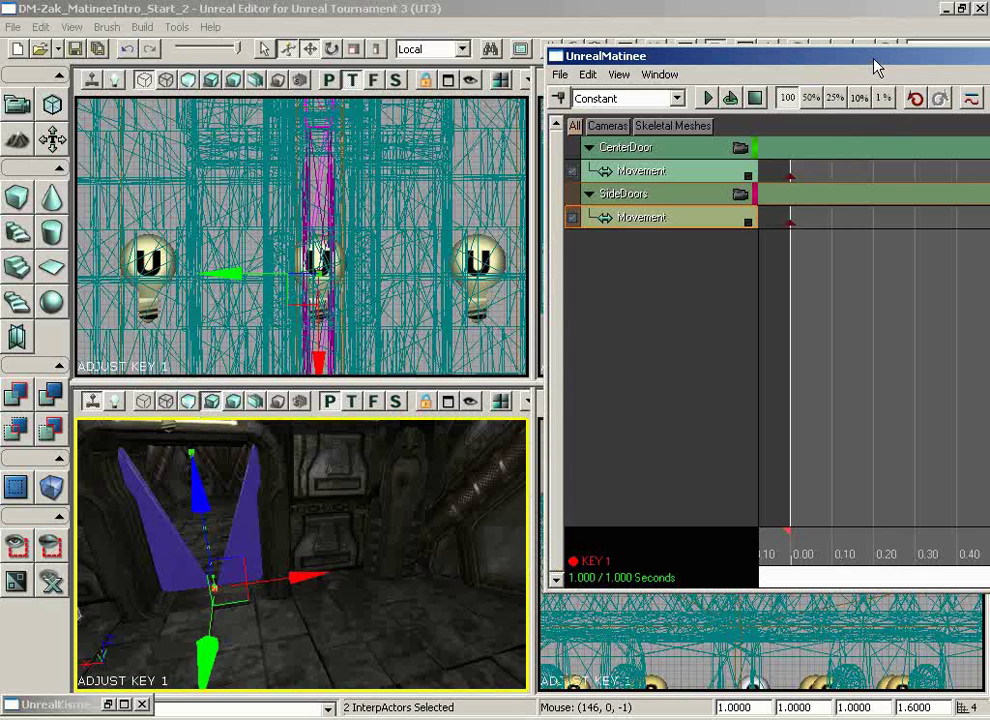
Step: Lower the side doors 204 units into the floor for their 1.00-second key and scrub the Matinee timeline
left_click(195, 491)
left_click_drag(197, 491, 198, 652)
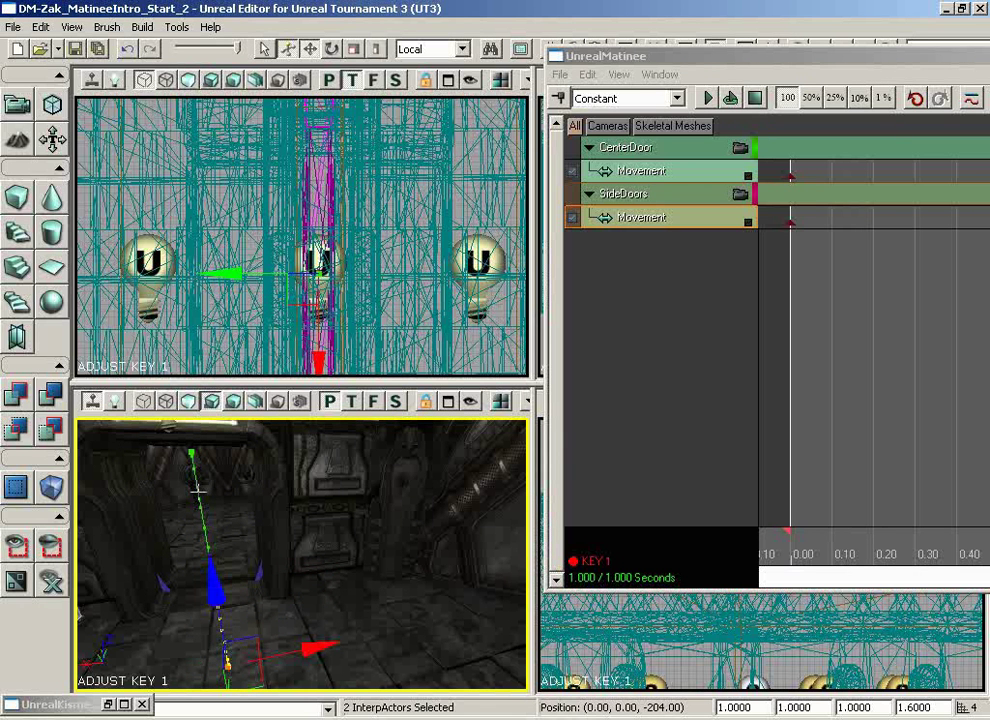
left_click_drag(896, 62, 583, 36)
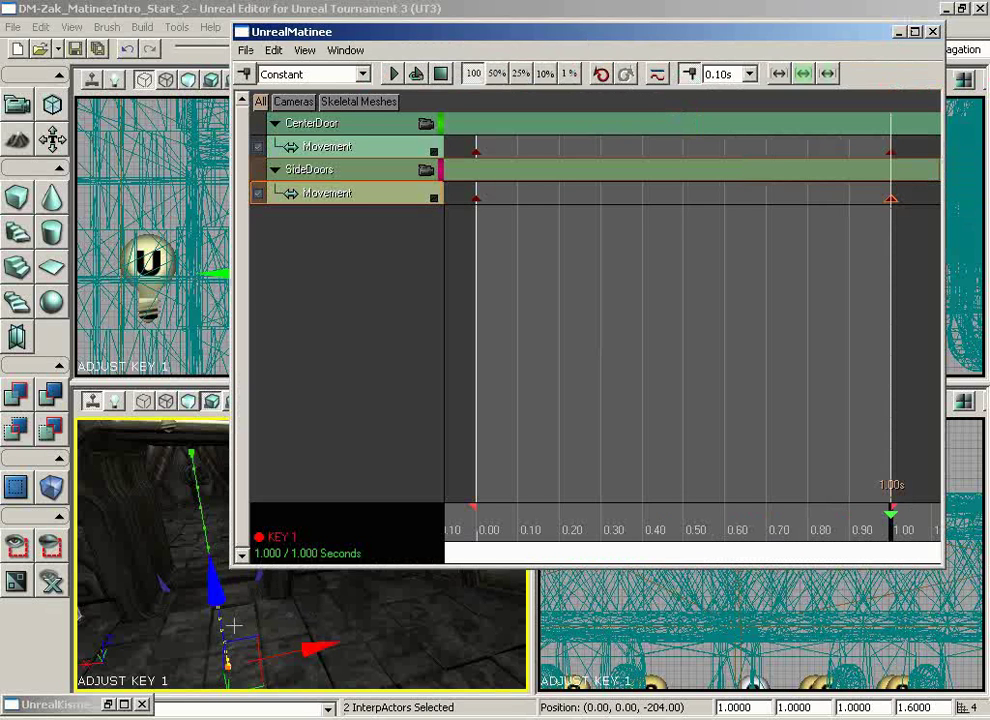
left_click(309, 626)
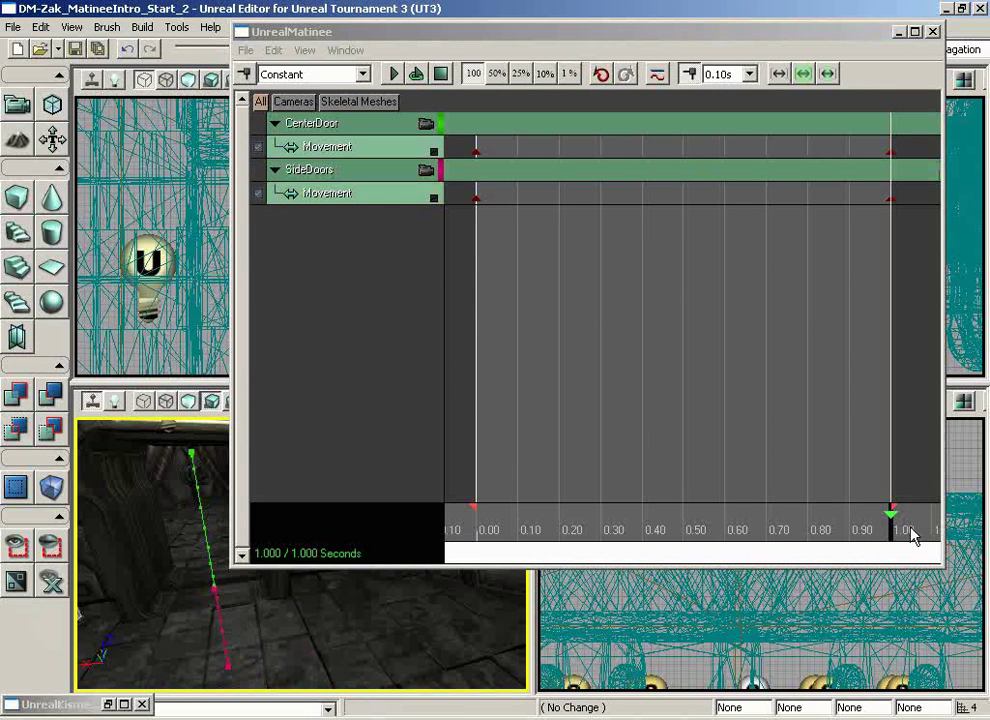
left_click_drag(899, 530, 888, 475)
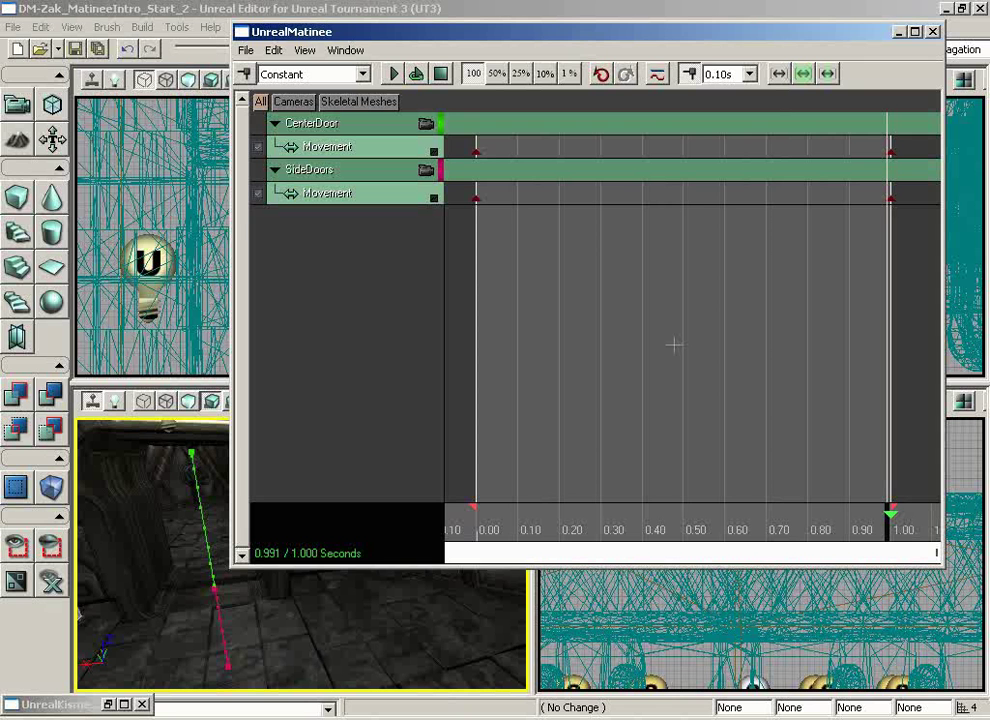
Step: Close Matinee, bring the whole Matinee node and its variables into view in Kismet, and close Kismet
left_click(932, 31)
left_click(109, 705)
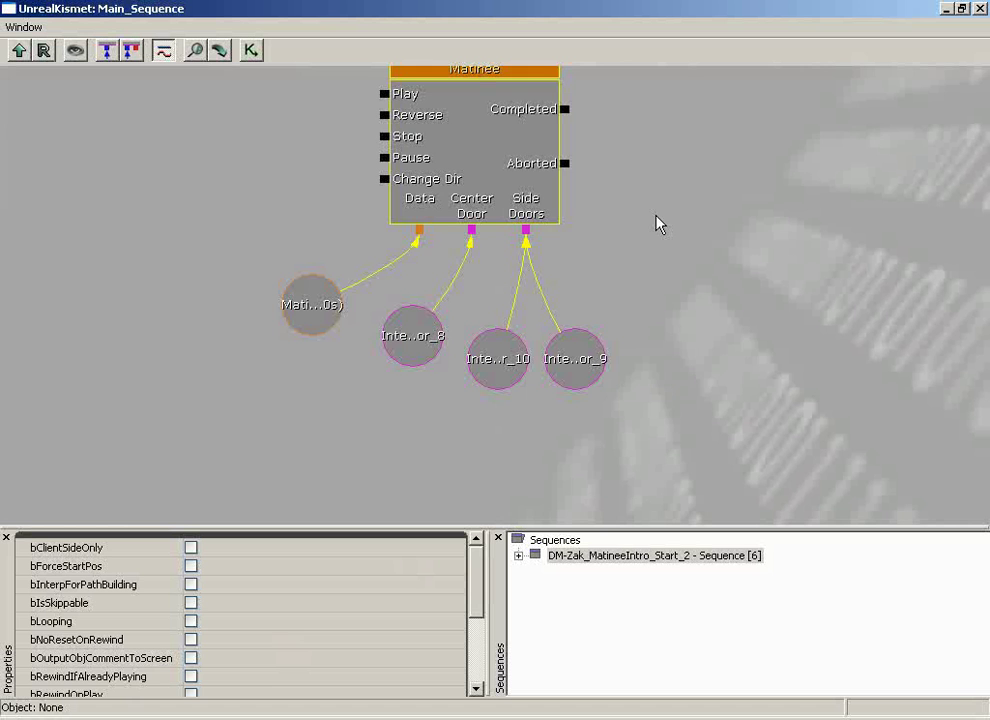
left_click_drag(656, 216, 623, 126)
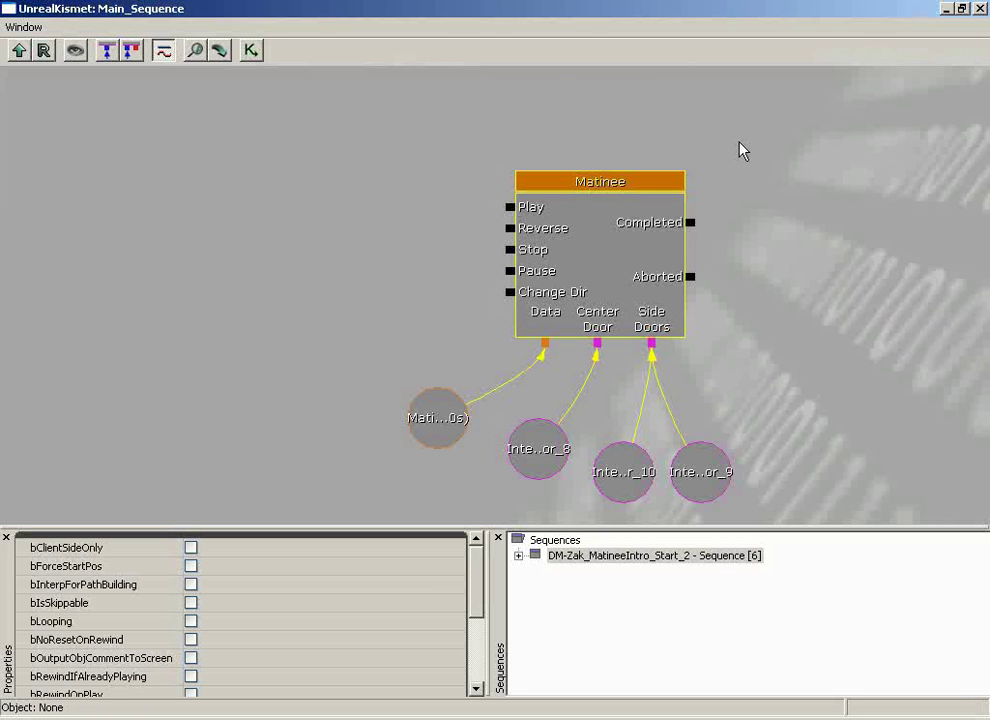
left_click(980, 9)
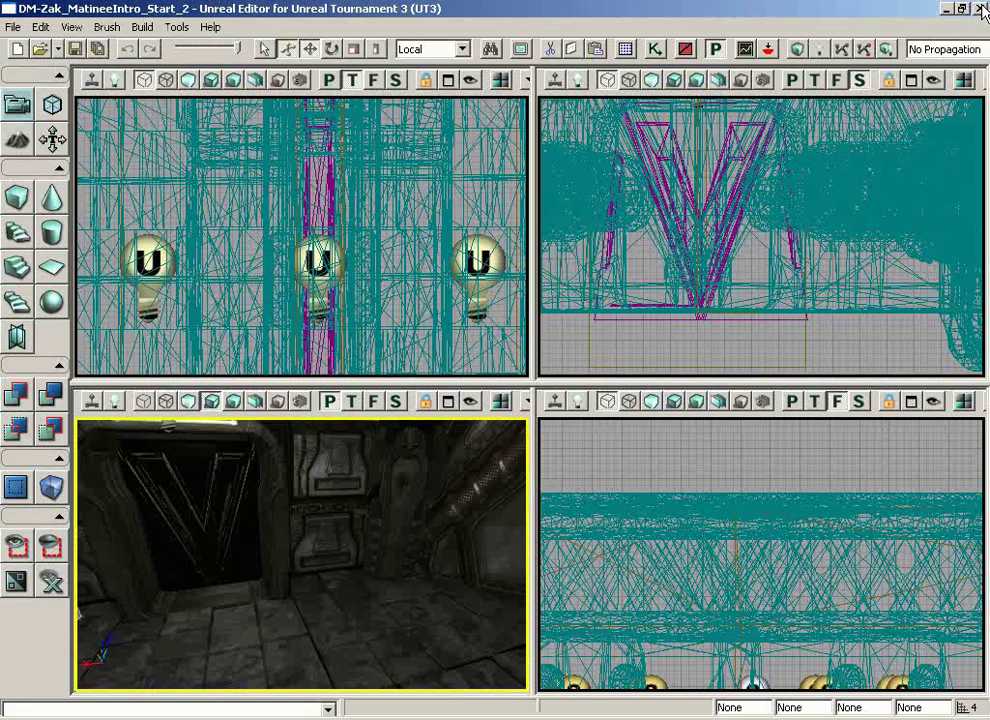
Step: Enlarge the perspective viewport, dismiss the static mesh properties, and select the red builder brush beneath the level
left_click(447, 402)
left_click_drag(716, 309, 621, 367)
right_click_drag(621, 367, 716, 219)
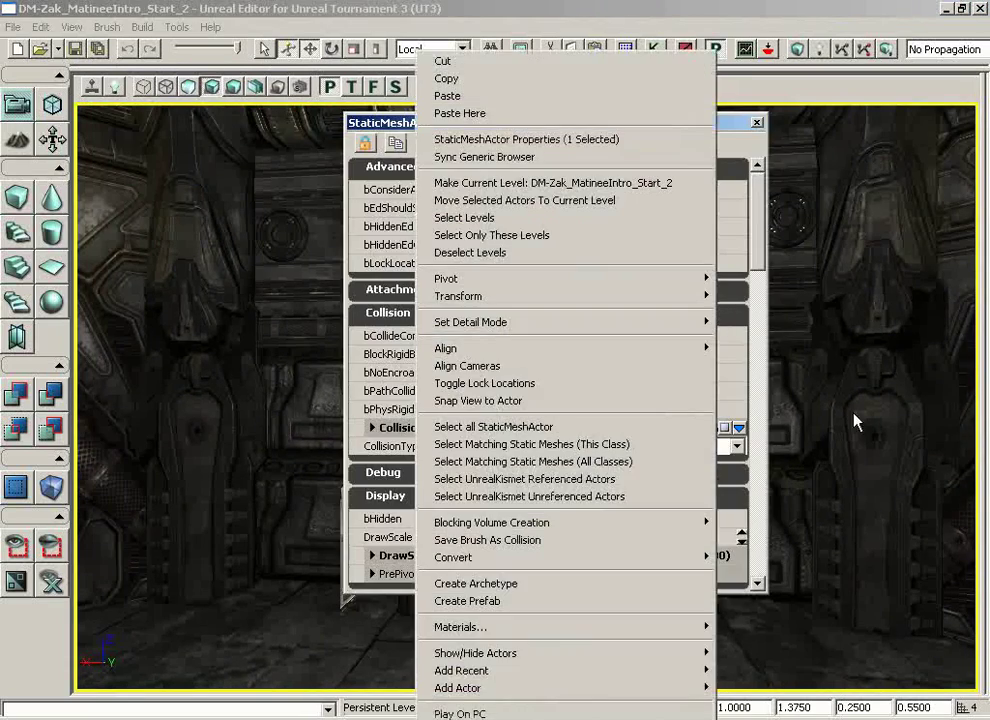
left_click(809, 510)
left_click(756, 122)
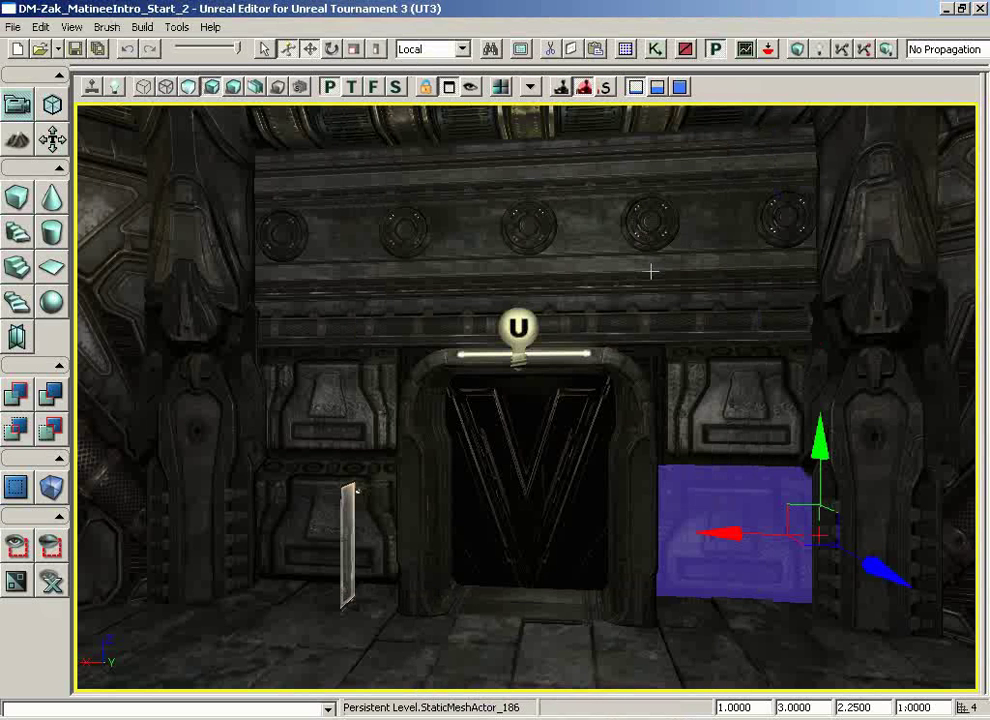
middle_click_drag(637, 265, 635, 563)
right_click_drag(635, 563, 702, 621)
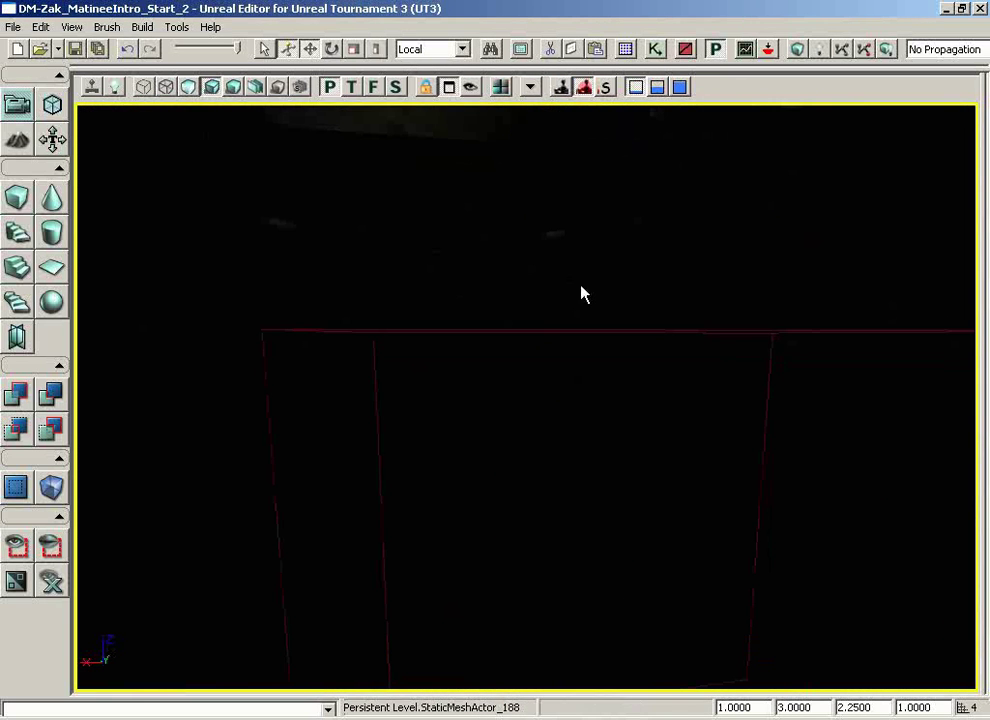
left_click(515, 330)
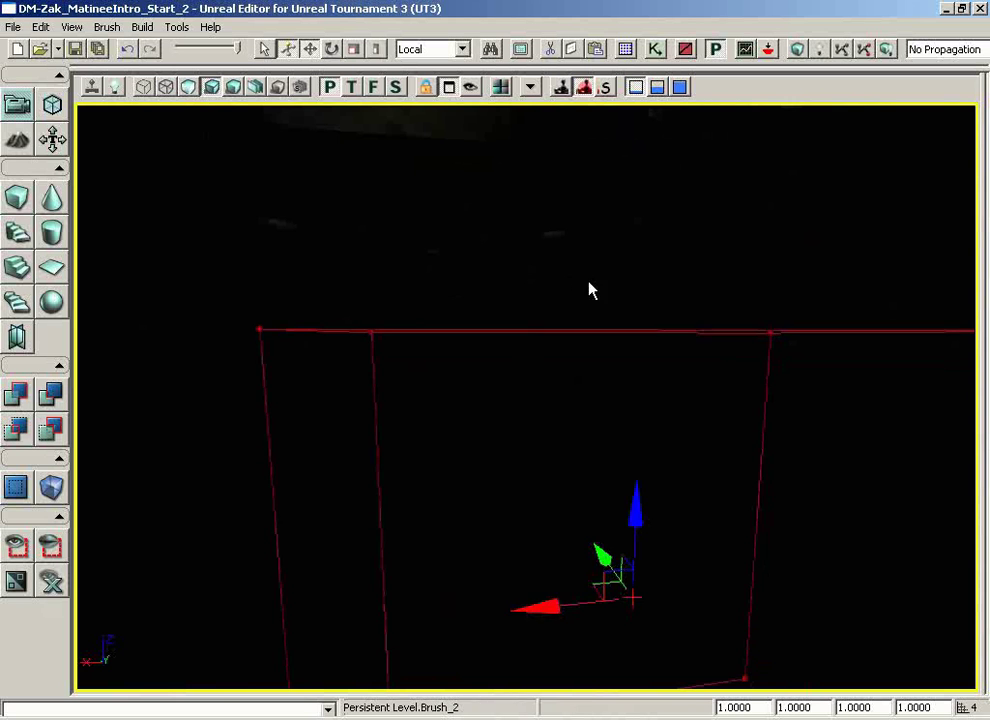
Step: Raise the builder brush through the floor into the room beside the door
middle_click_drag(661, 232, 652, 96)
mouse_move(652, 96)
right_mouse_down()
mouse_move(663, 126)
mouse_move(608, 364)
right_mouse_up()
left_click_drag(526, 597, 515, 180)
mouse_move(639, 682)
right_mouse_down()
mouse_move(643, 546)
mouse_move(659, 601)
right_mouse_up()
mouse_move(659, 601)
left_mouse_down()
mouse_move(661, 685)
mouse_move(453, 658)
mouse_move(560, 656)
left_mouse_up()
Step: Rebuild the builder brush as a non-hollow 256 x 256 x 256 cube
right_click(16, 198)
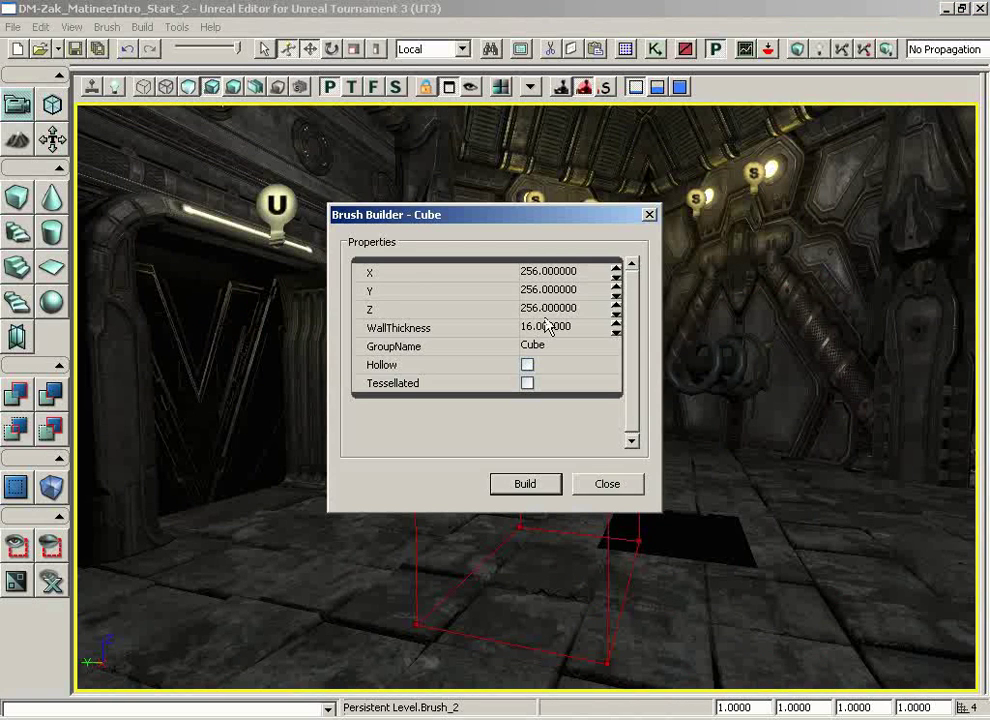
left_click(529, 486)
left_click(607, 484)
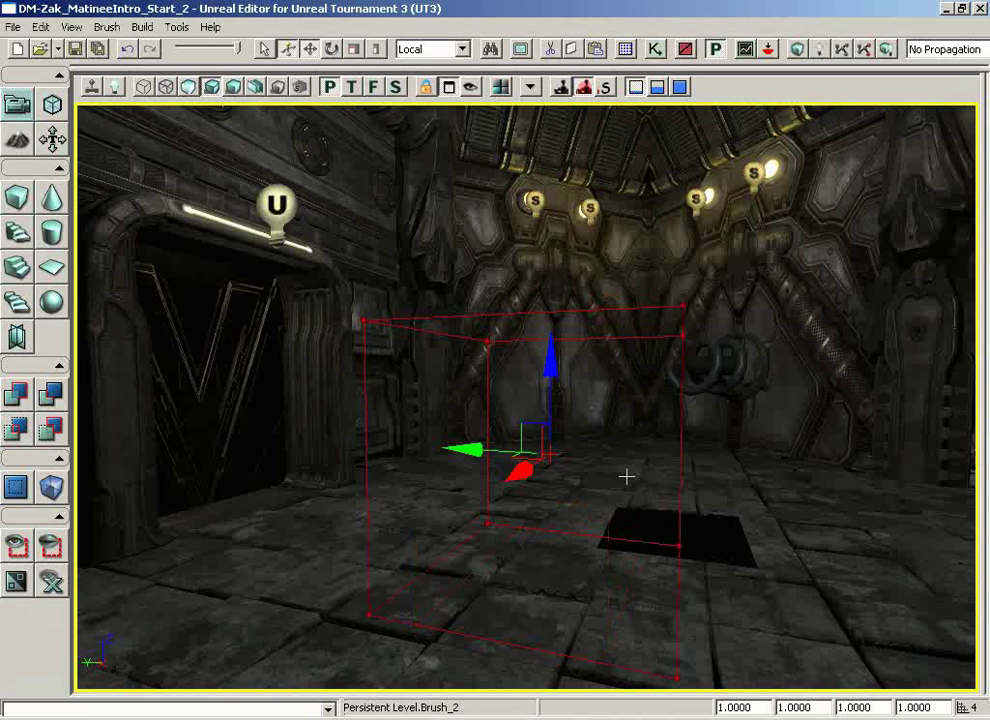
Step: Restore the four-viewport layout and position the cube brush around the doorway, centered on the door with its base at floor level
left_click(449, 88)
scroll(445, 134, "down", 7)
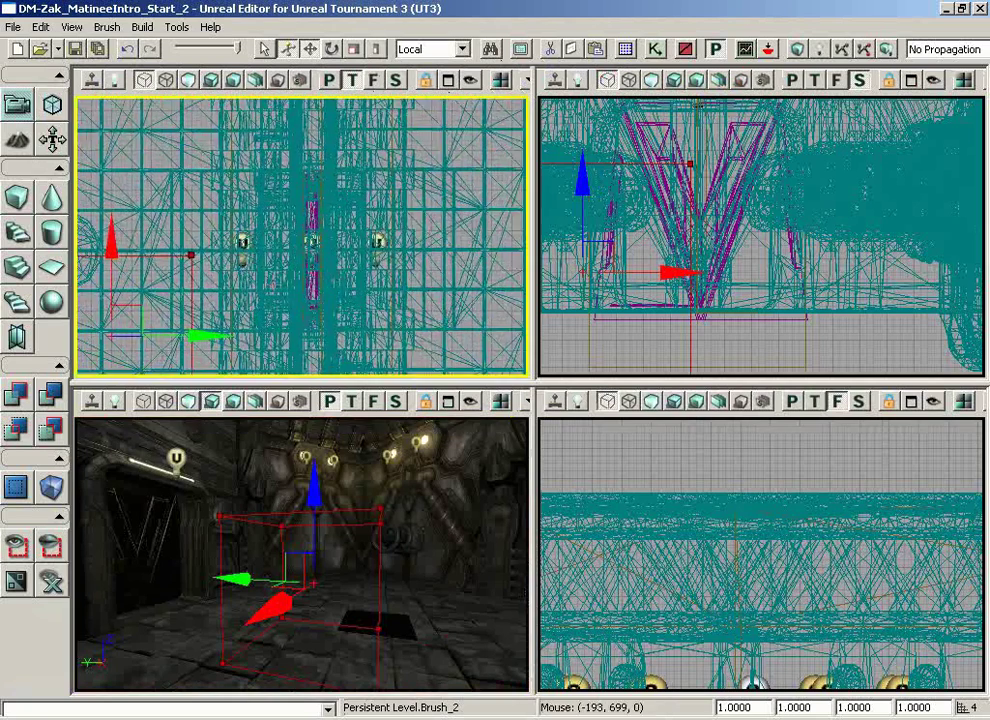
mouse_move(138, 312)
left_mouse_down()
mouse_move(402, 139)
mouse_move(415, 110)
left_mouse_up()
right_click_drag(340, 225, 339, 363)
scroll(336, 360, "down", 3)
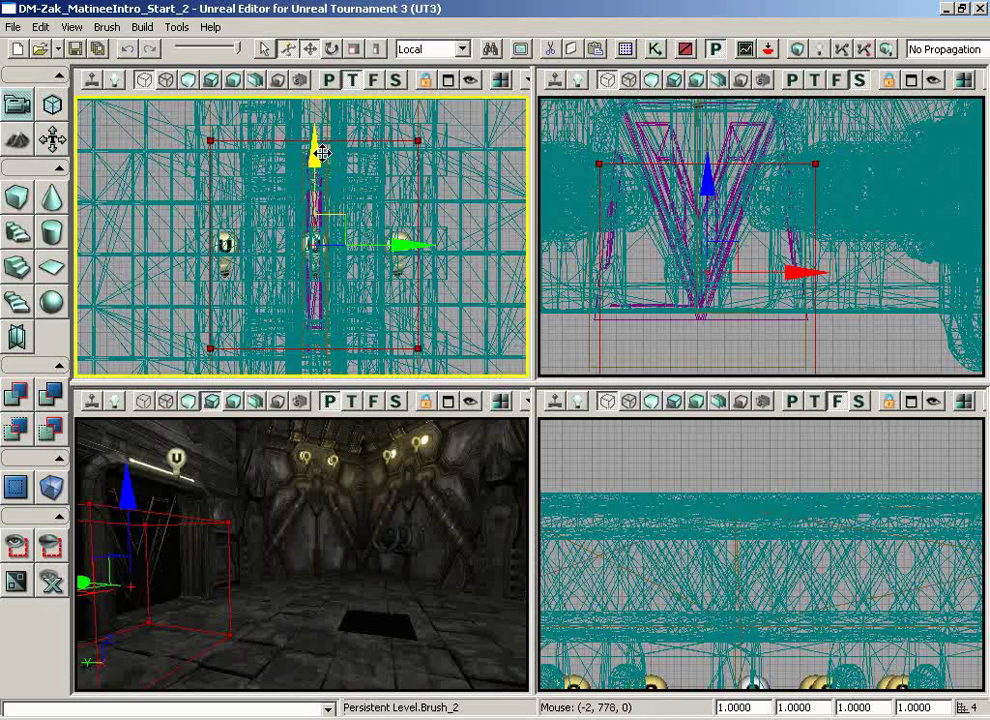
left_click_drag(769, 202, 780, 244)
left_click_drag(719, 222, 711, 115)
left_click_drag(804, 236, 795, 236)
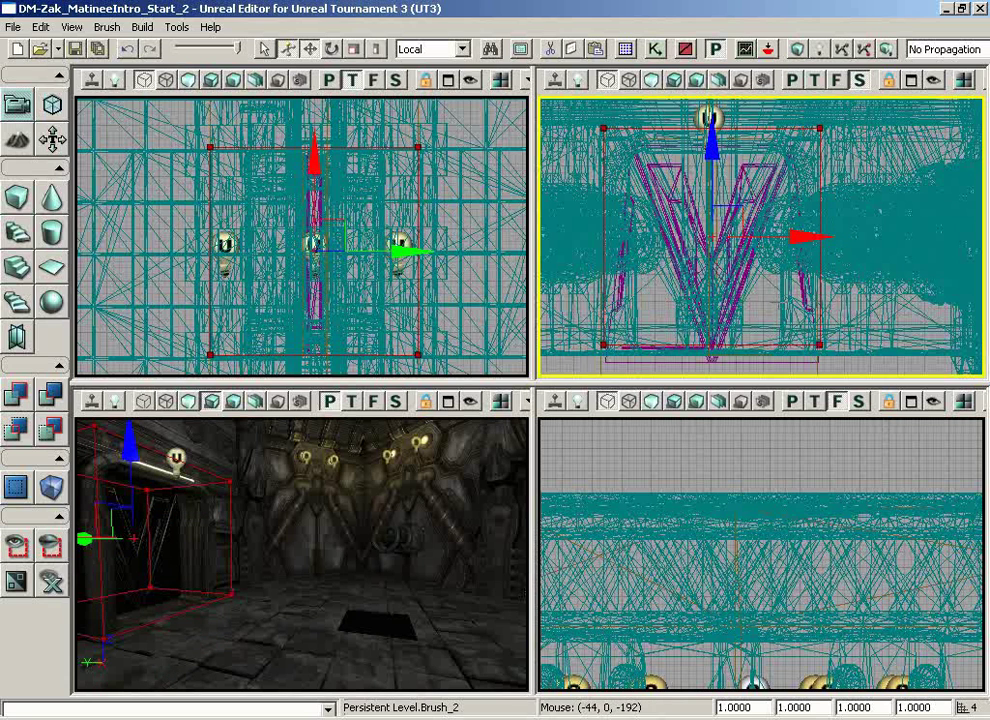
scroll(845, 515, "down", 8)
right_click_drag(756, 420, 683, 541)
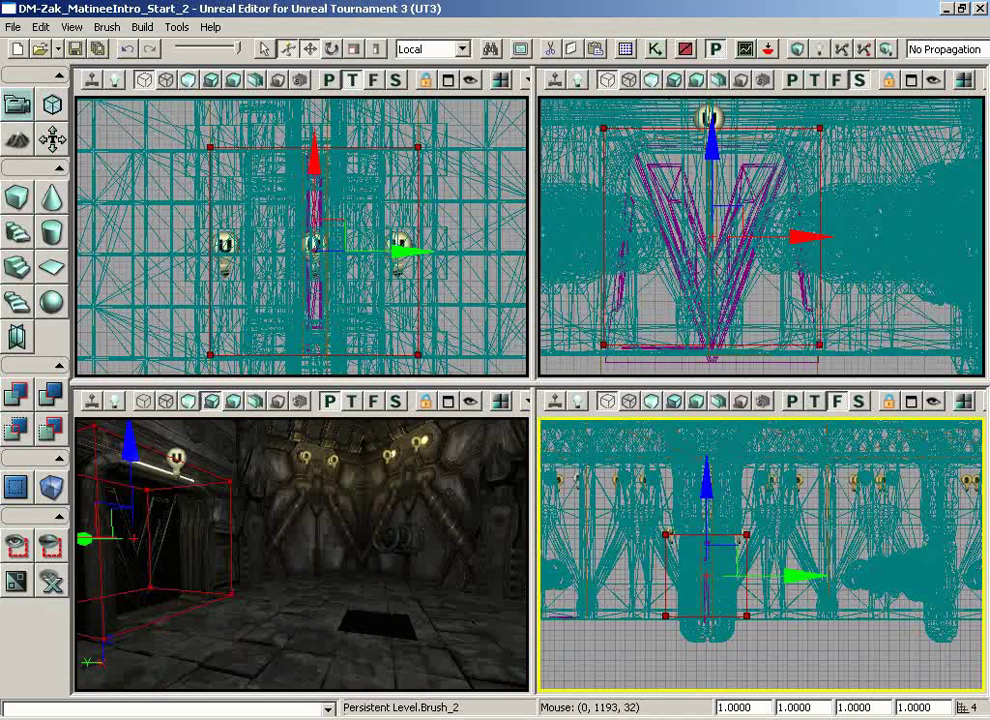
Step: Display the builder brush as a shaded solid and examine how it encloses the doorway
left_click_drag(449, 522, 389, 520)
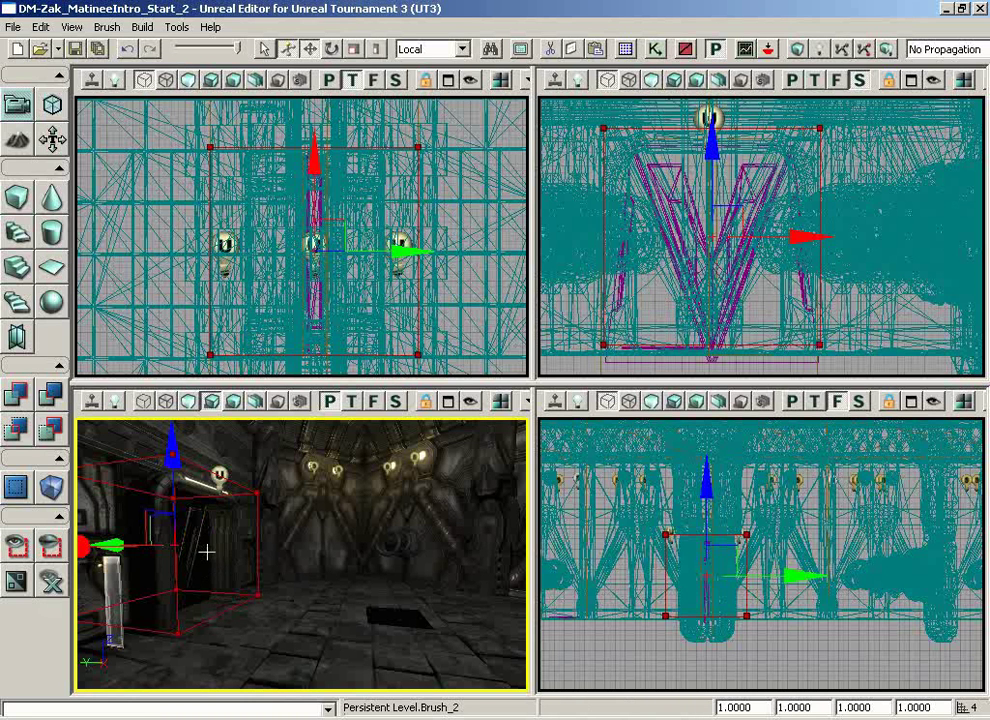
mouse_move(287, 584)
left_mouse_down()
mouse_move(287, 570)
mouse_move(194, 468)
mouse_move(142, 458)
left_mouse_up()
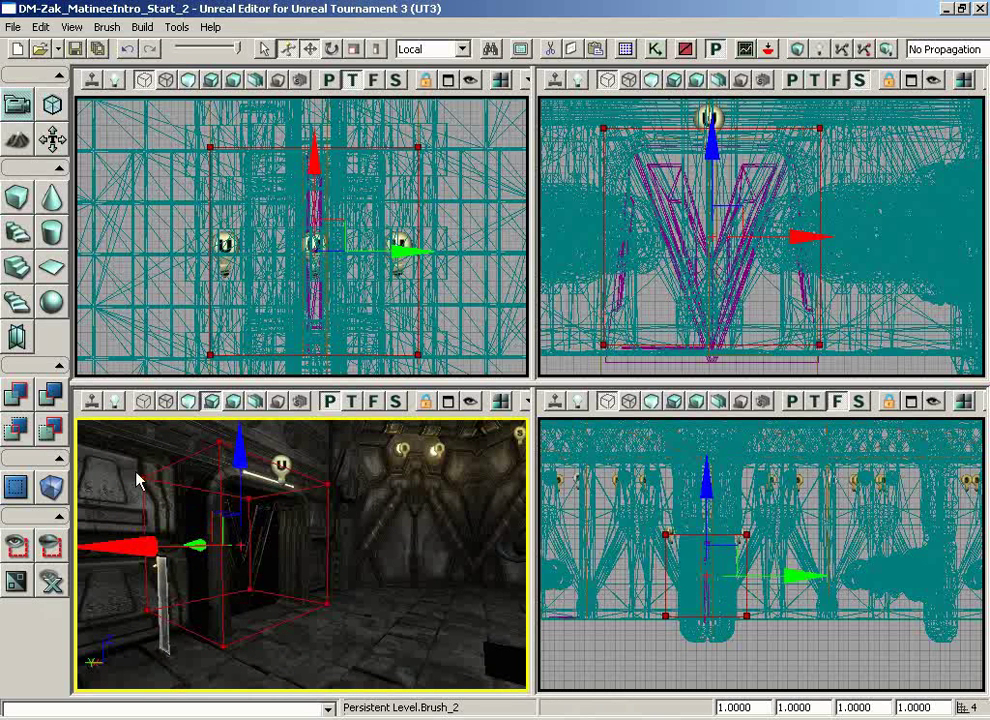
left_click(686, 49)
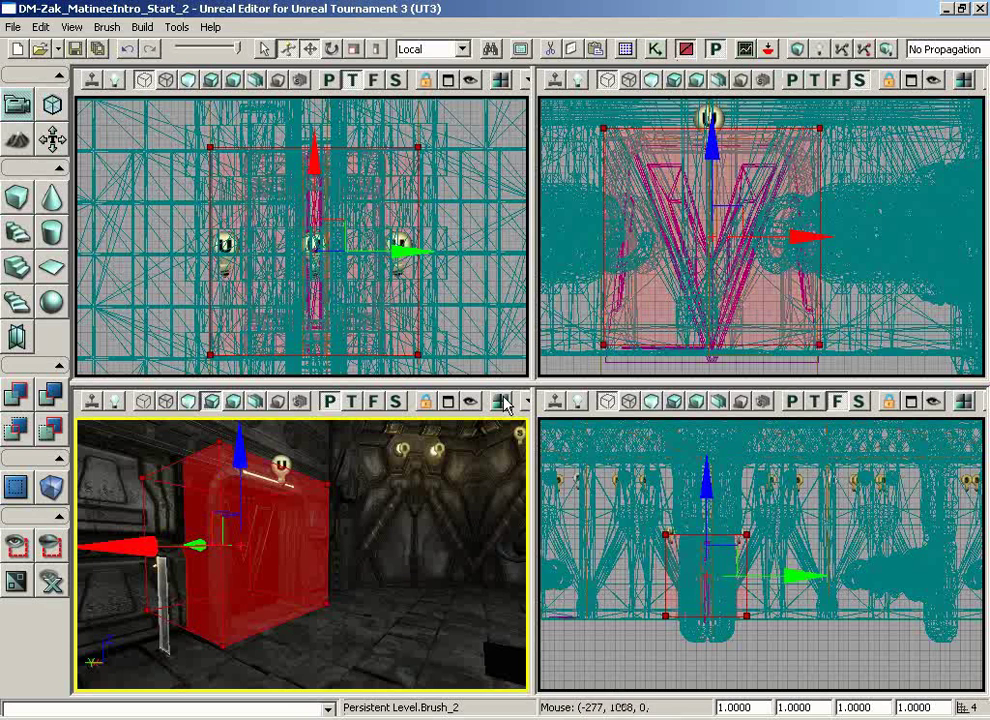
middle_click_drag(354, 637, 349, 522)
mouse_move(349, 522)
right_mouse_down()
mouse_move(363, 646)
mouse_move(350, 624)
right_mouse_up()
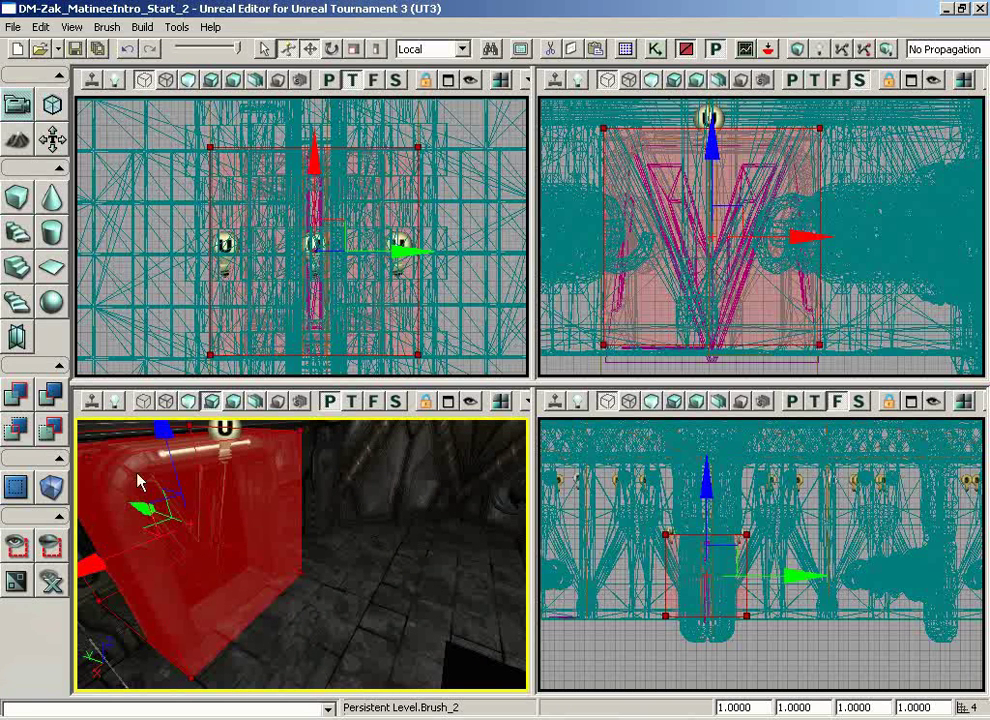
Step: Add a TriggerVolume from the cube brush around the door and move the builder brush out of the way
right_click(48, 489)
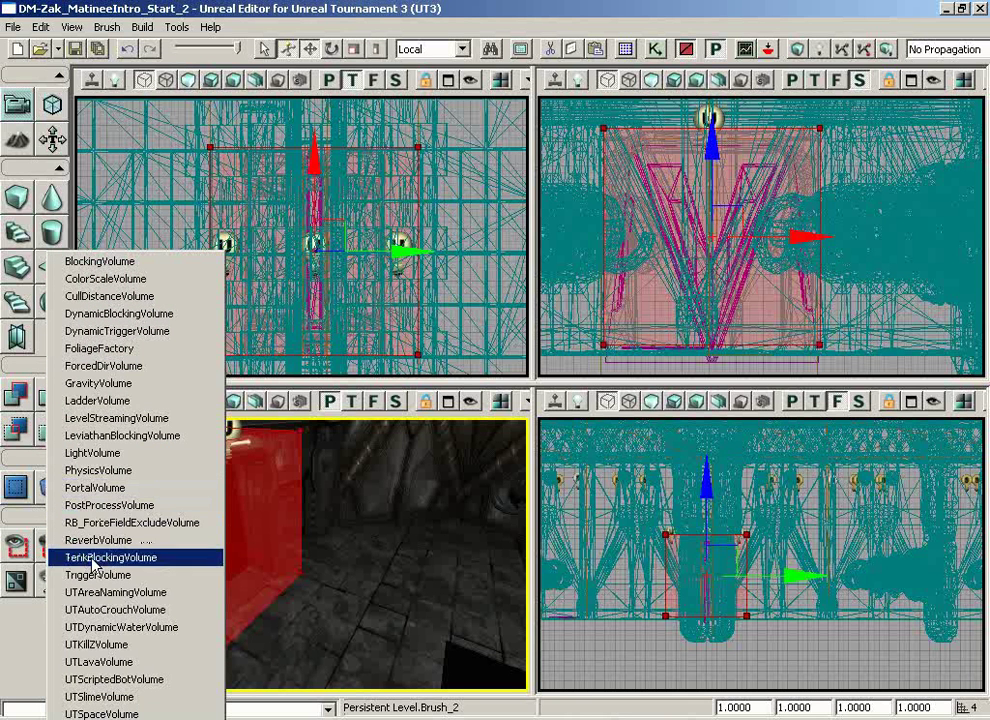
left_click(160, 576)
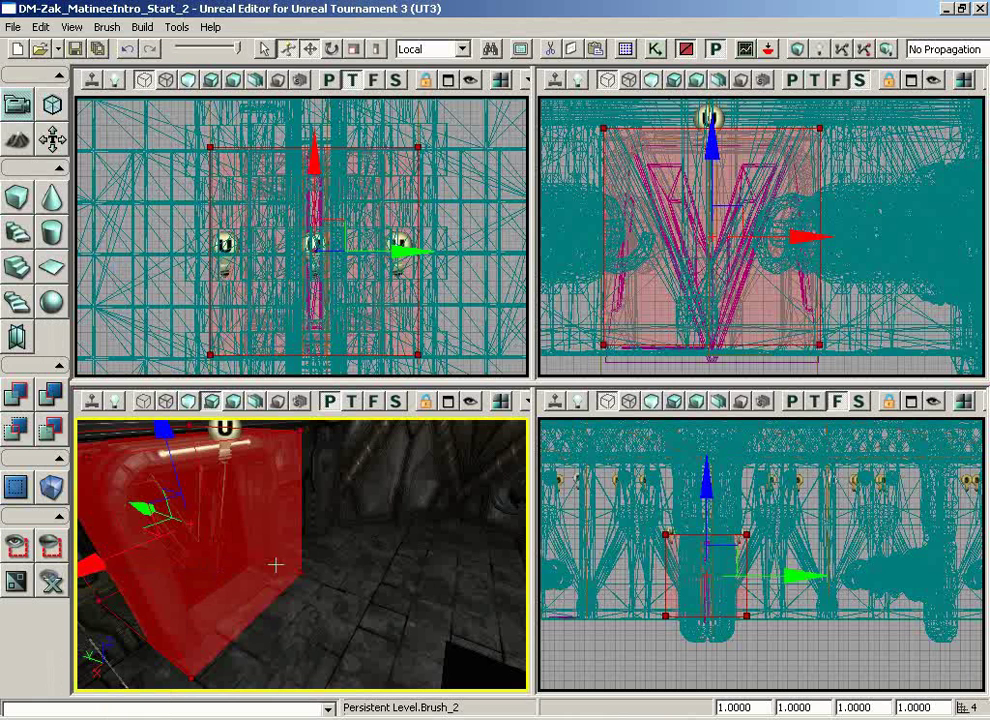
mouse_move(166, 428)
left_mouse_down()
mouse_move(191, 690)
mouse_move(250, 688)
left_mouse_up()
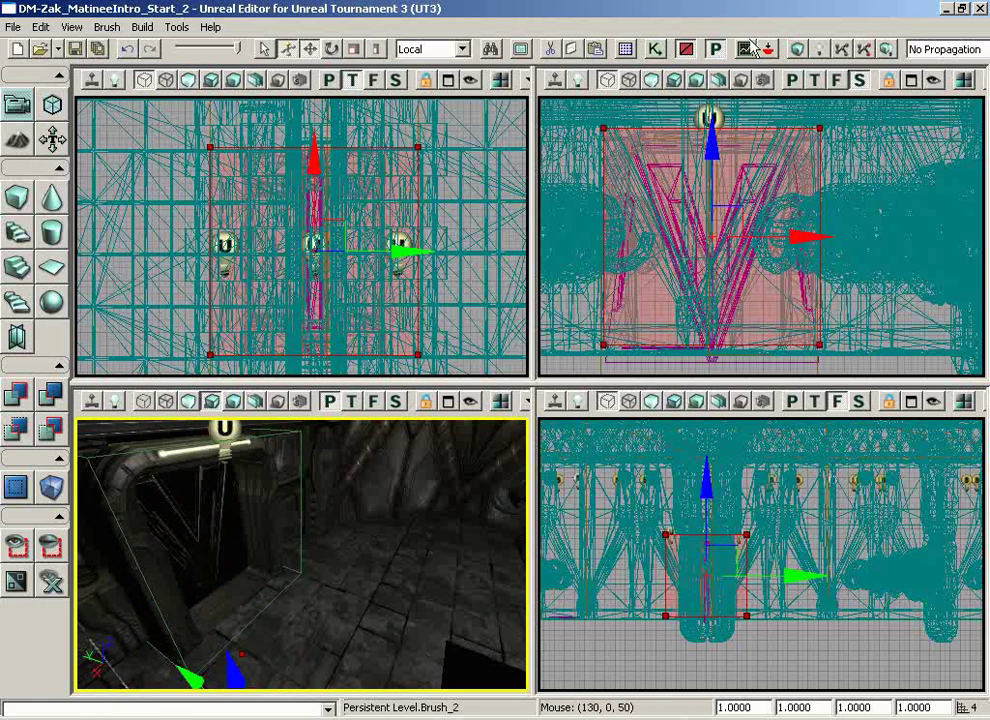
Step: Select the trigger volume around the door and turn off the shaded brush display
left_click(301, 495)
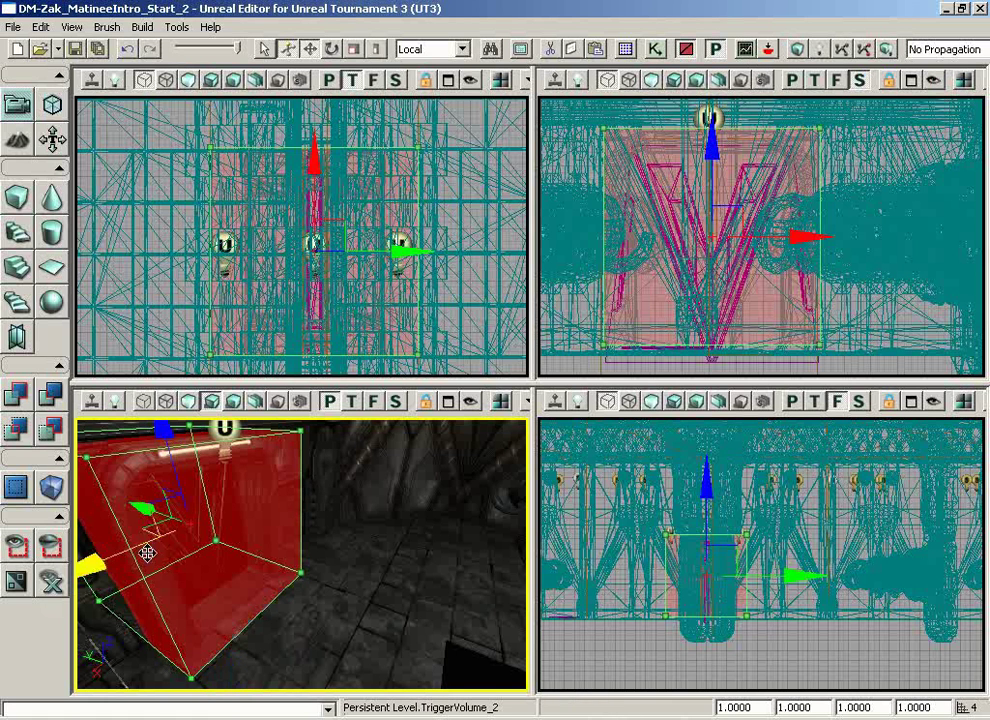
left_click(686, 49)
right_click_drag(365, 552, 308, 462)
left_click_drag(422, 555, 420, 675)
right_click_drag(429, 532, 418, 572)
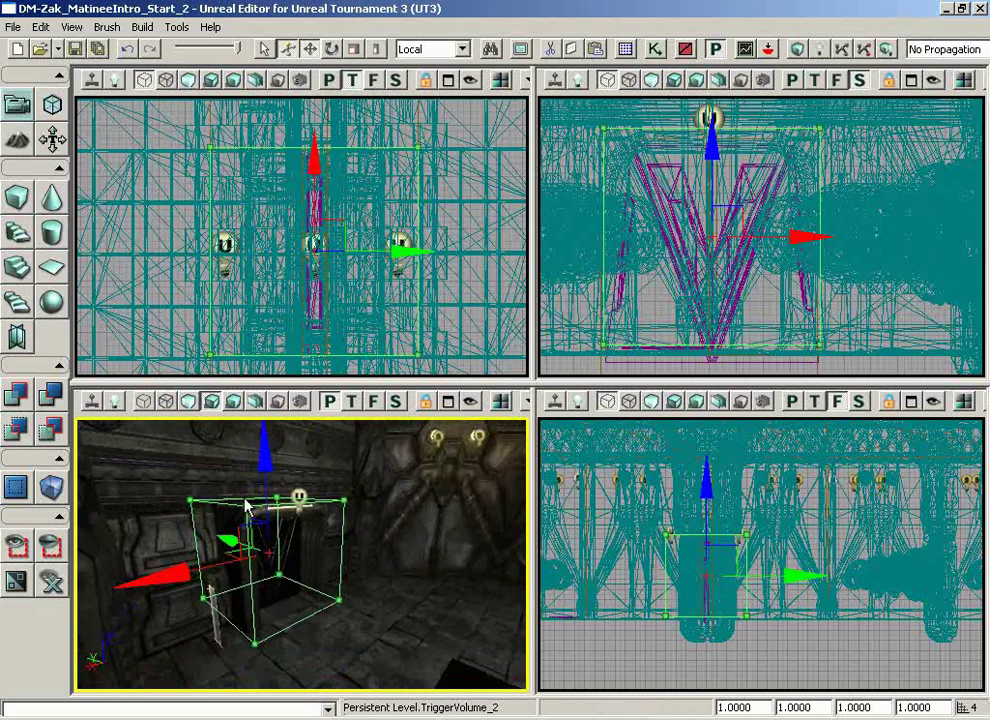
Step: Open Kismet and add a Touch event for the selected trigger volume to the left of the Matinee node
left_click(655, 48)
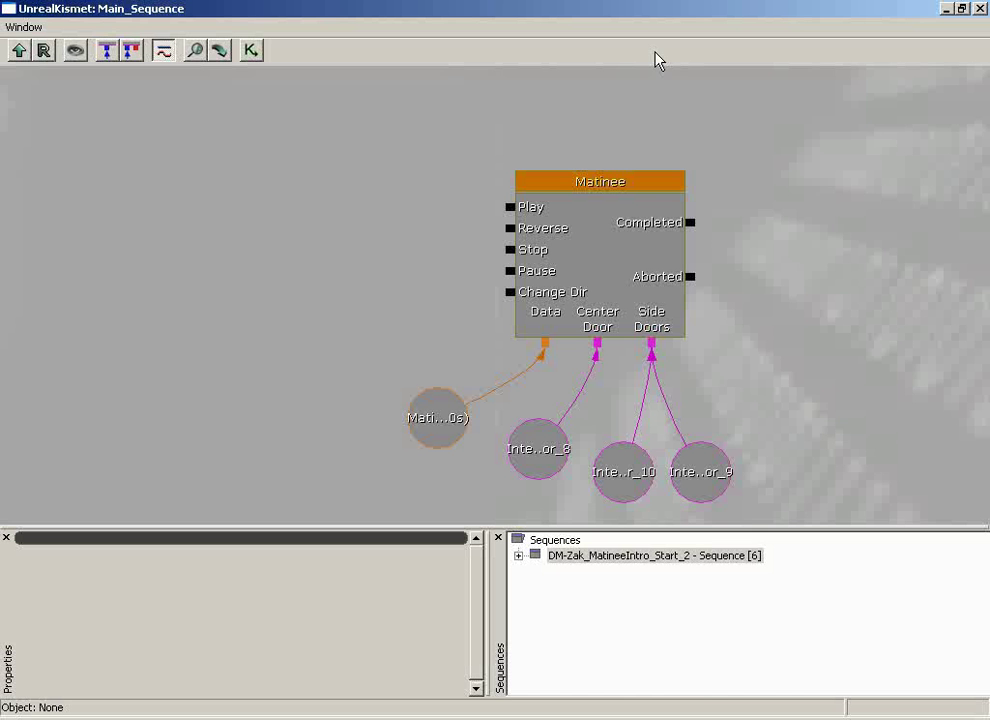
right_click(173, 188)
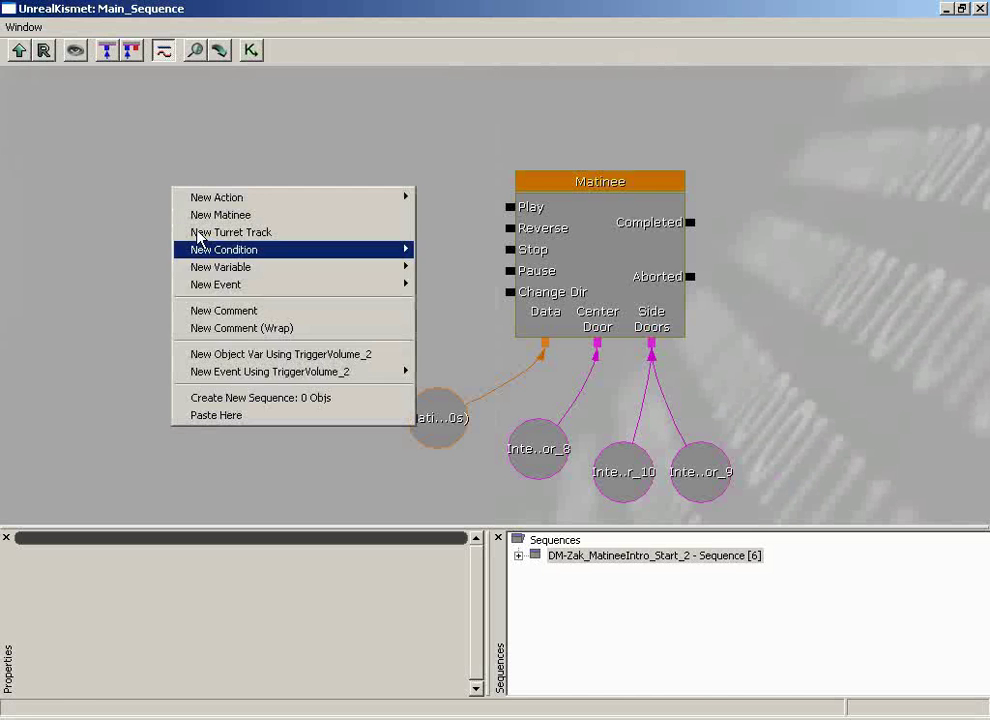
mouse_move(236, 378)
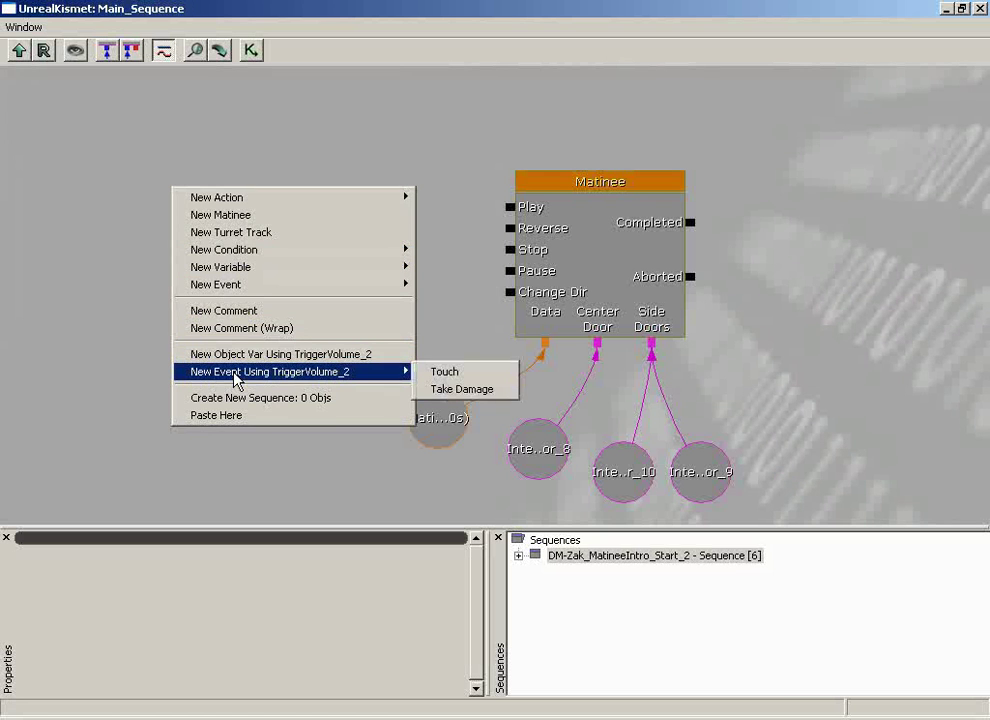
left_click(440, 371)
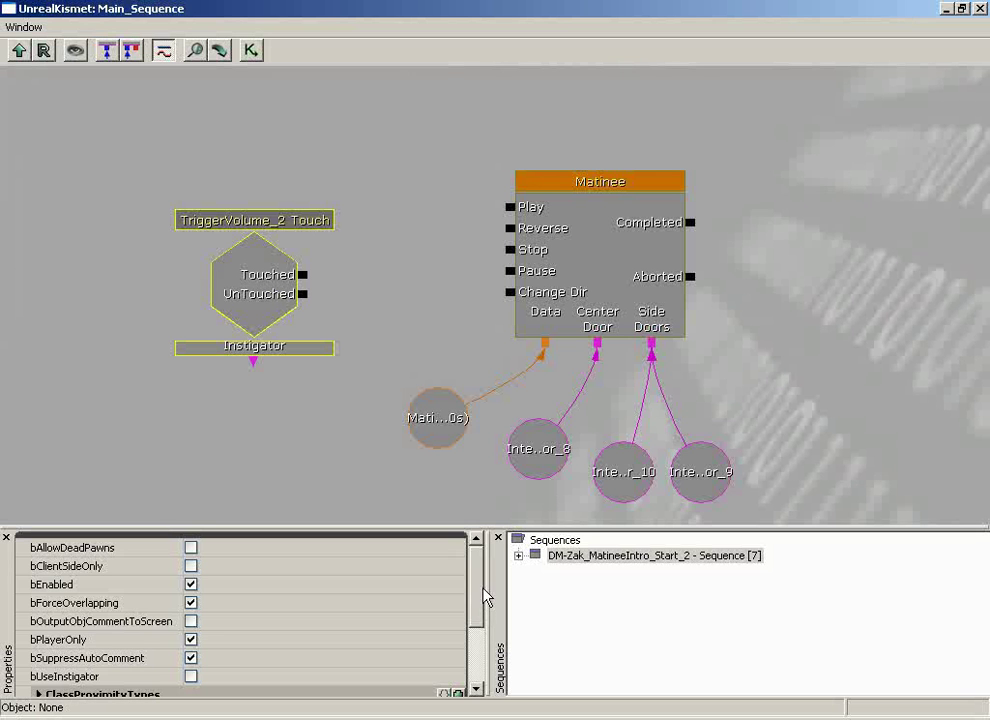
Step: Set the Touch event's MaxTriggerCount to 0
left_click_drag(479, 596, 477, 645)
left_click(210, 632)
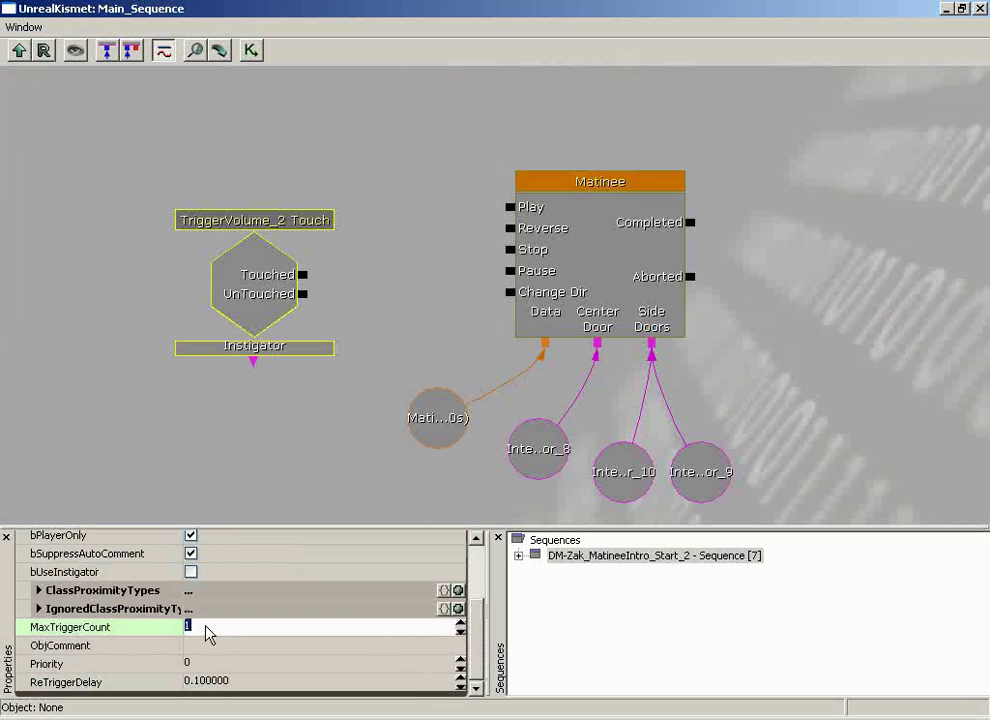
type("0")
key("Return")
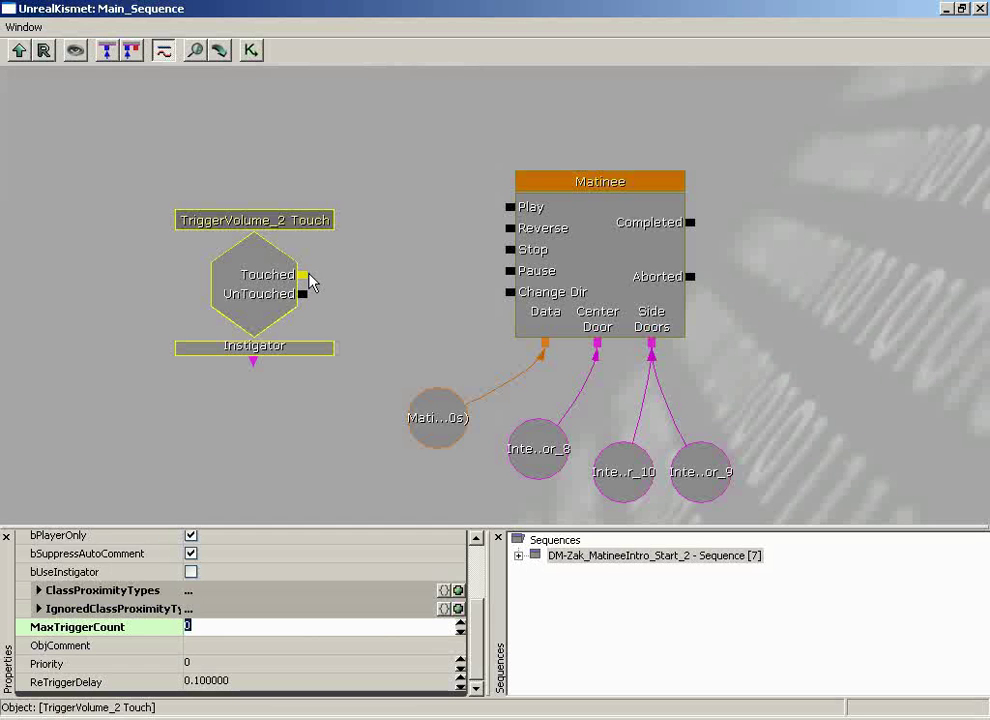
Step: Connect Touched to the Matinee's Play and UnTouched to Reverse, close Kismet, and select the floor mesh near the door
left_click_drag(309, 276, 508, 207)
left_click_drag(304, 294, 510, 230)
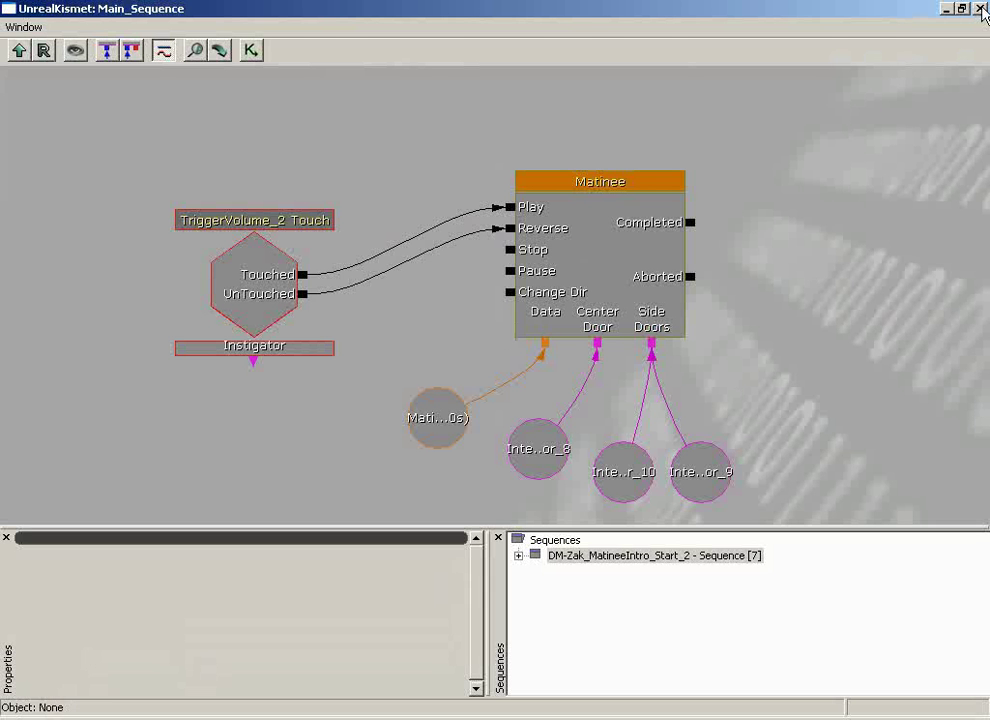
left_click(981, 9)
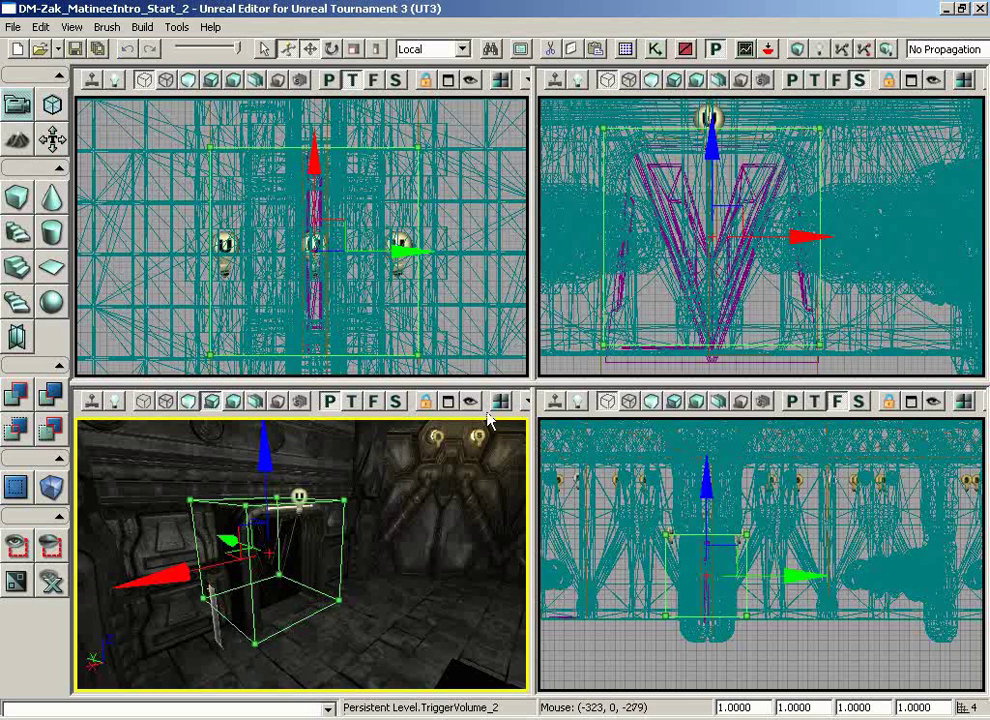
left_click(407, 643)
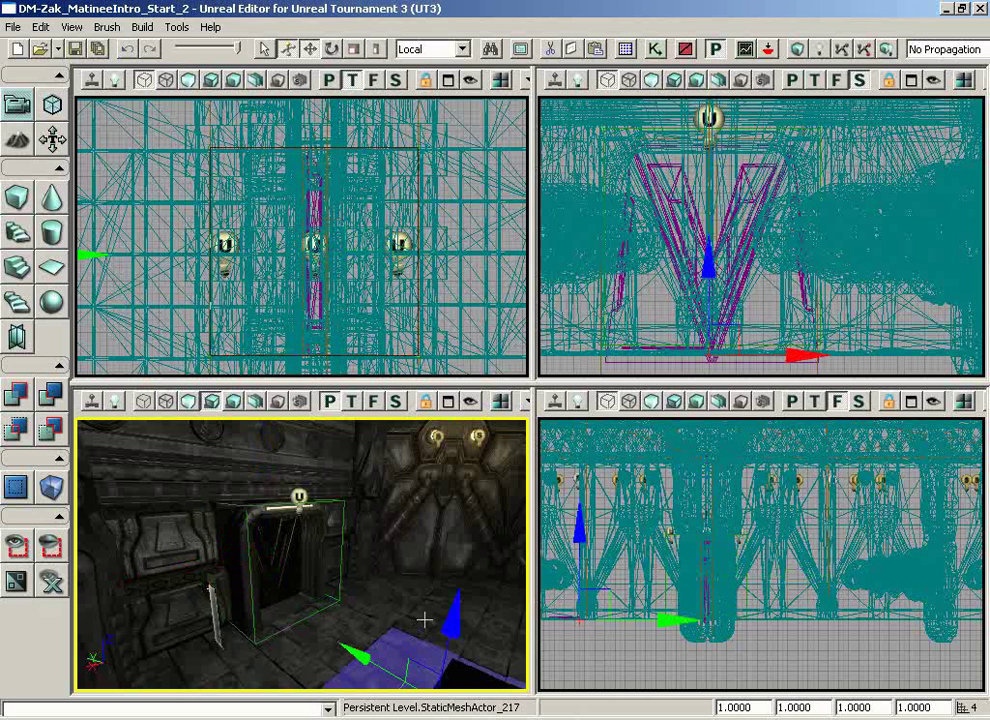
Step: Check the map for errors and close the Map Check report
left_click(176, 28)
left_click(215, 65)
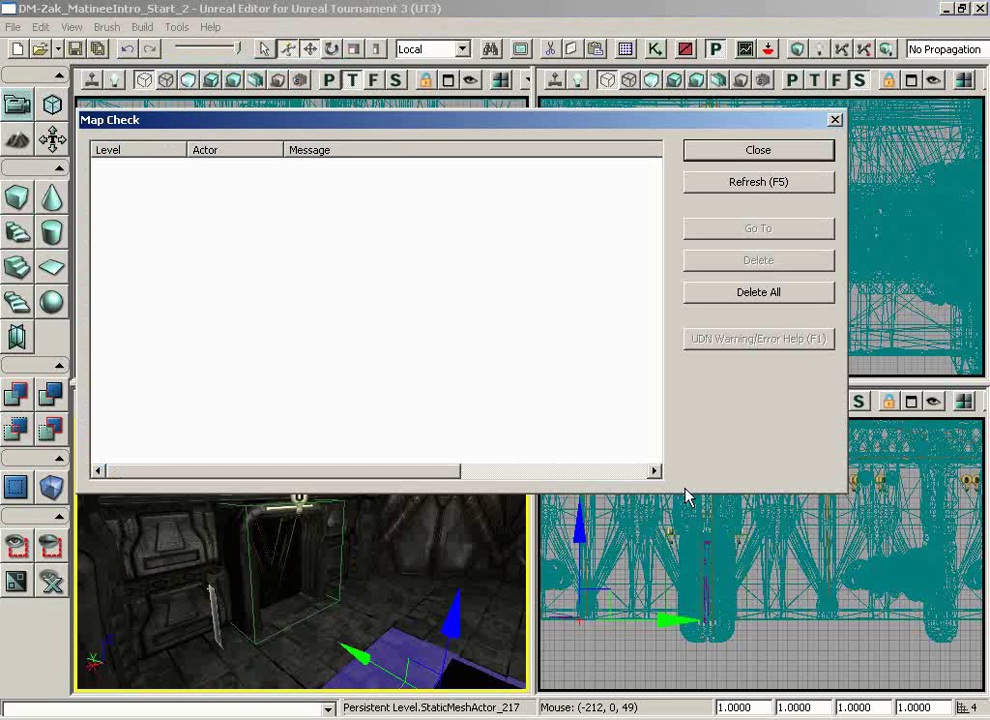
left_click(753, 151)
Step: Start a play session from the floor near the door and walk through the doorway to test the trigger
left_click_drag(439, 564, 334, 671)
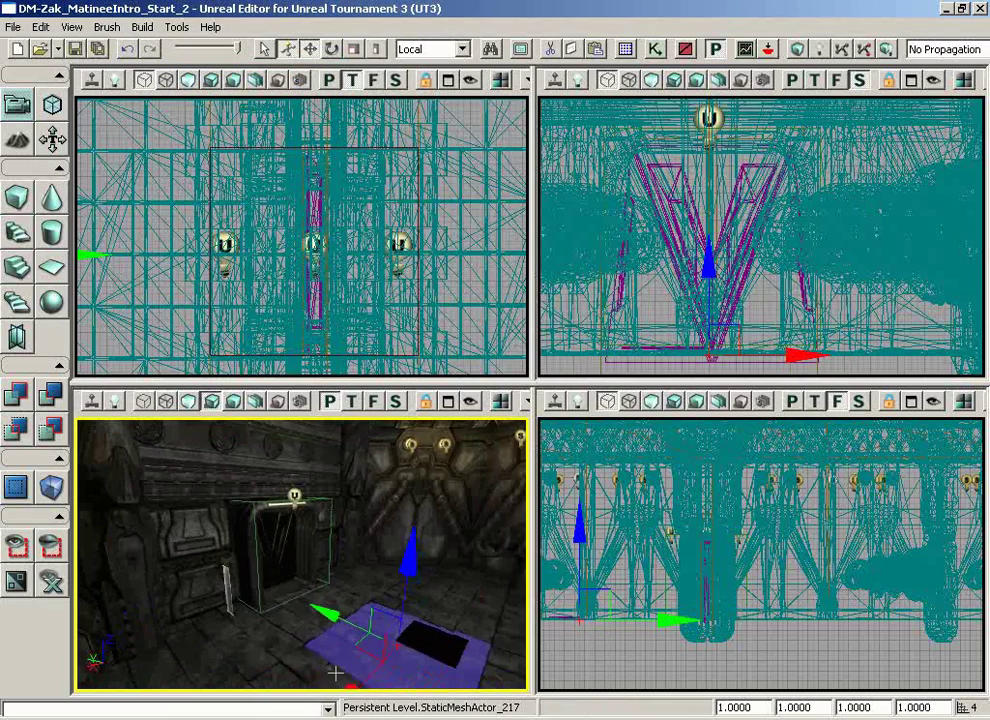
right_click(253, 662)
left_click(302, 713)
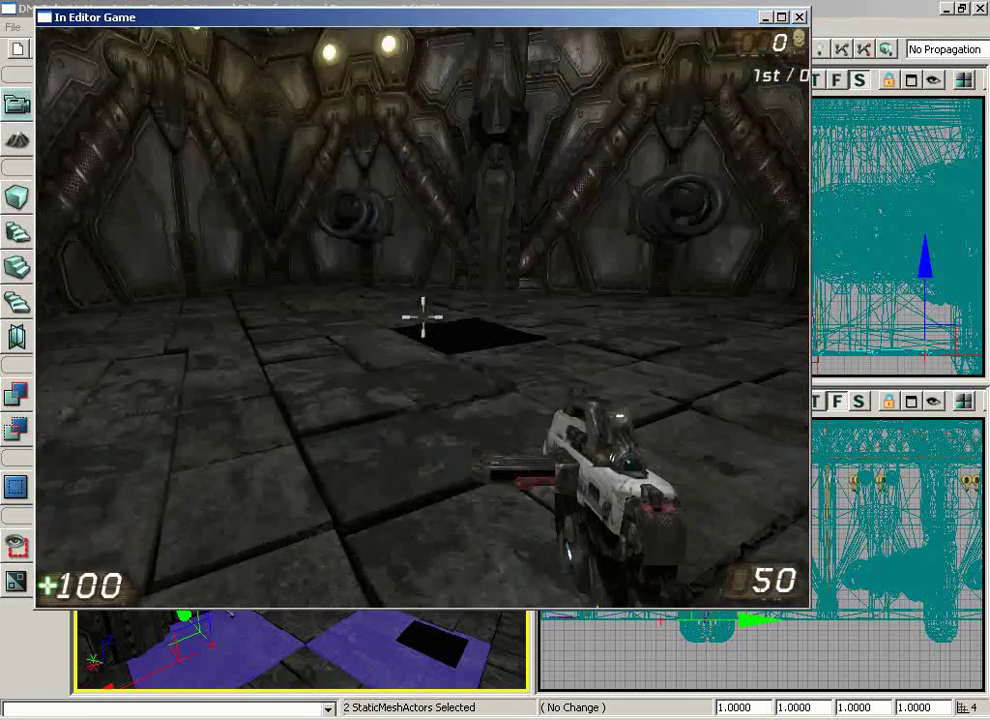
key("w")
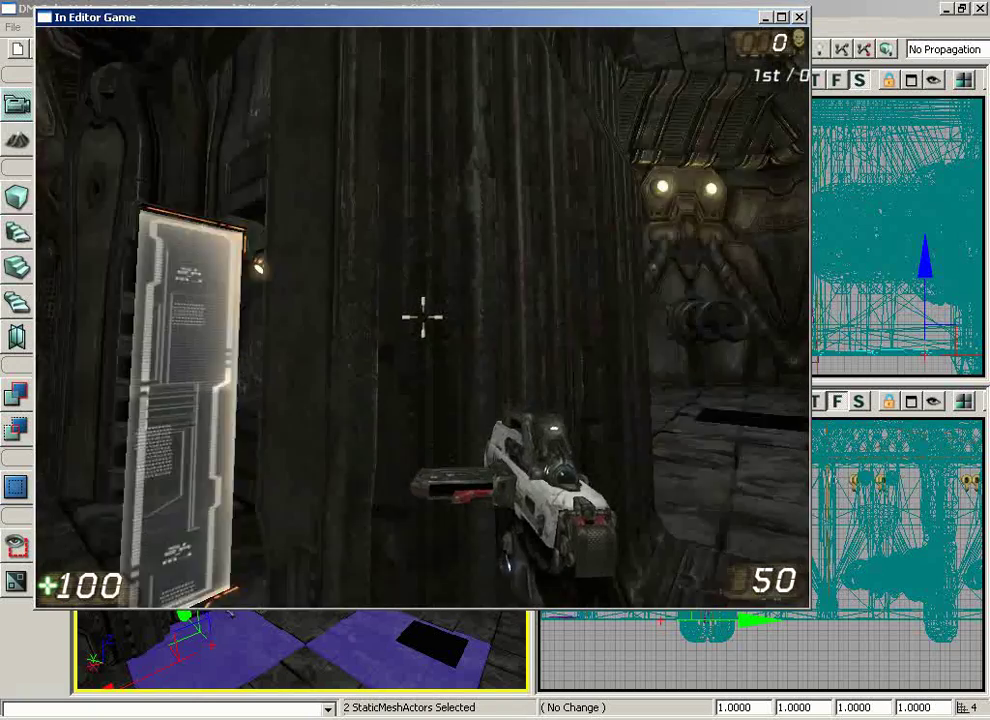
key("w")
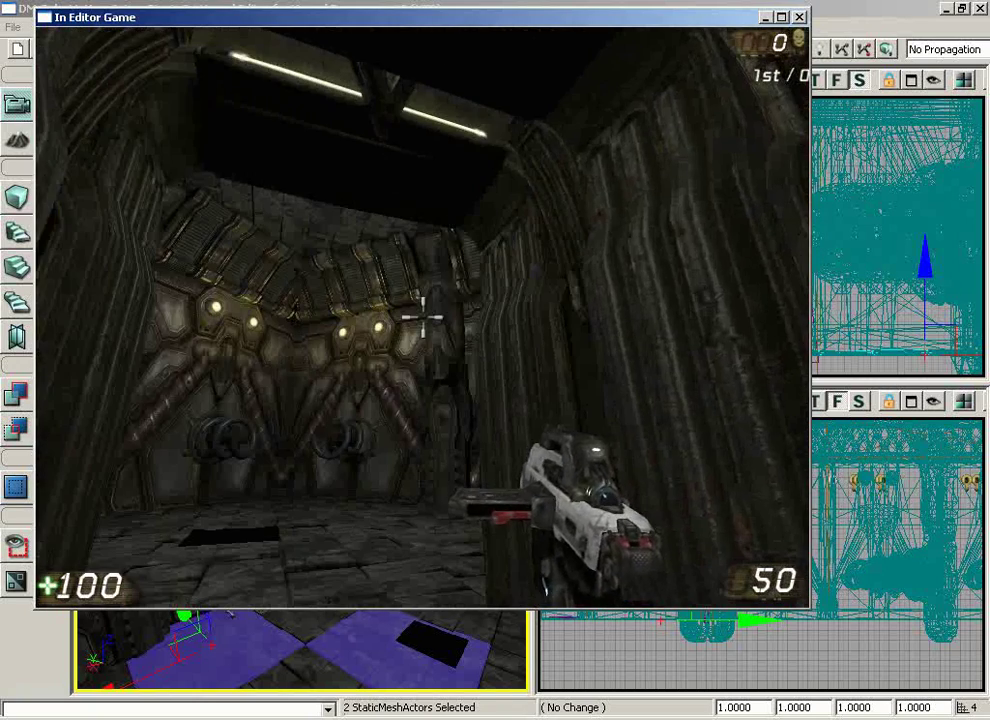
key("s")
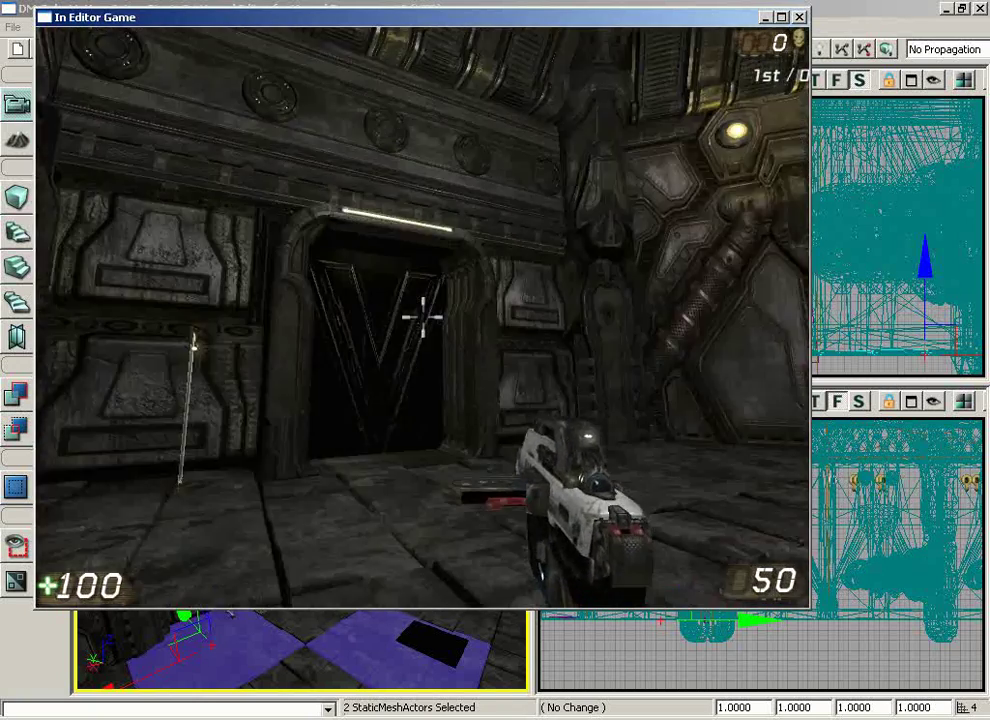
Step: Fire the weapon in front of the door and walk up to it again to retest its opening
left_click(422, 317)
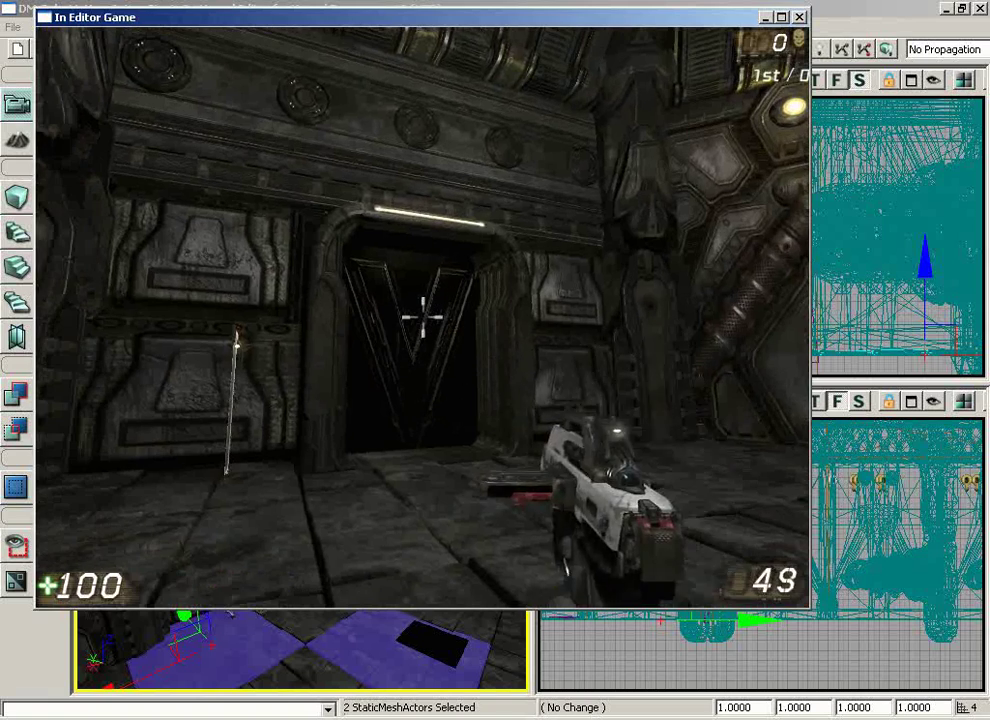
key("w")
key("w")
key("w")
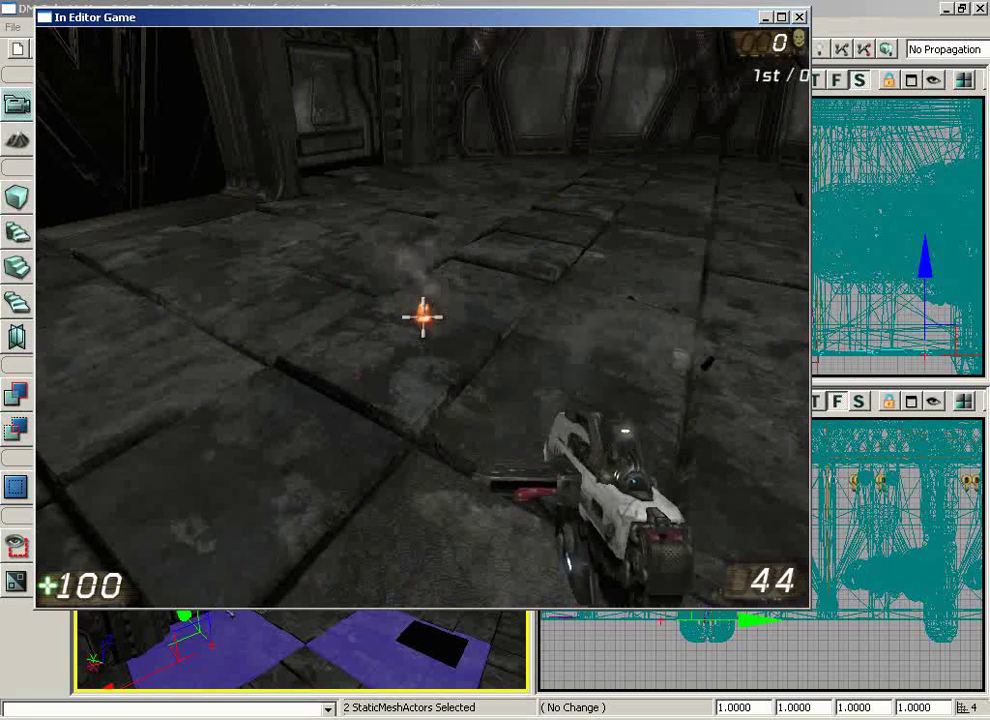
key("w")
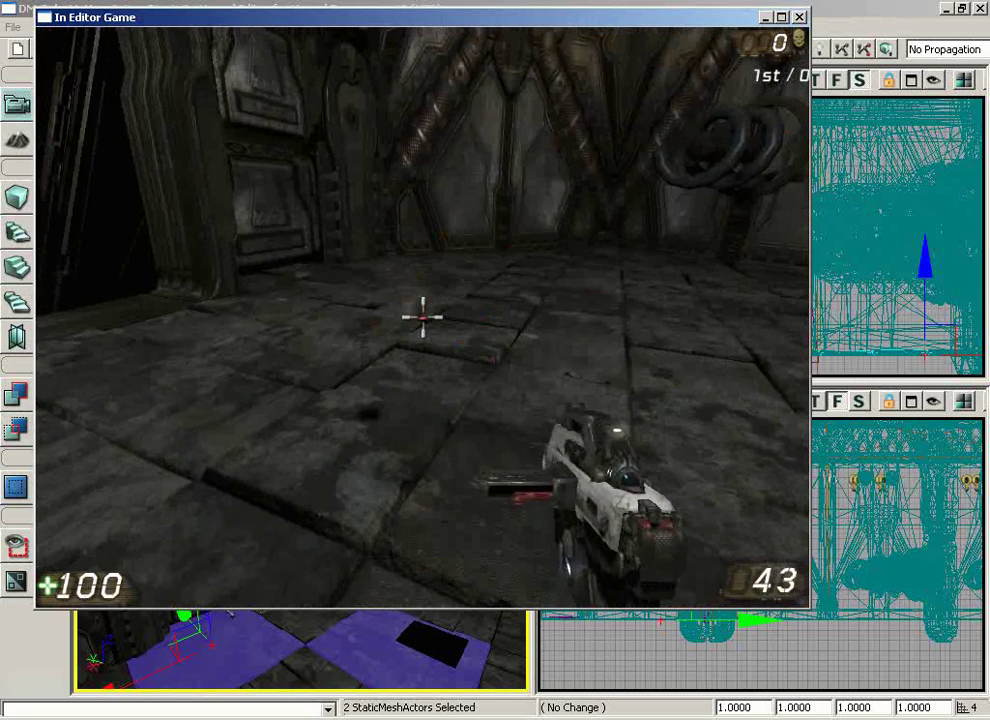
key("w")
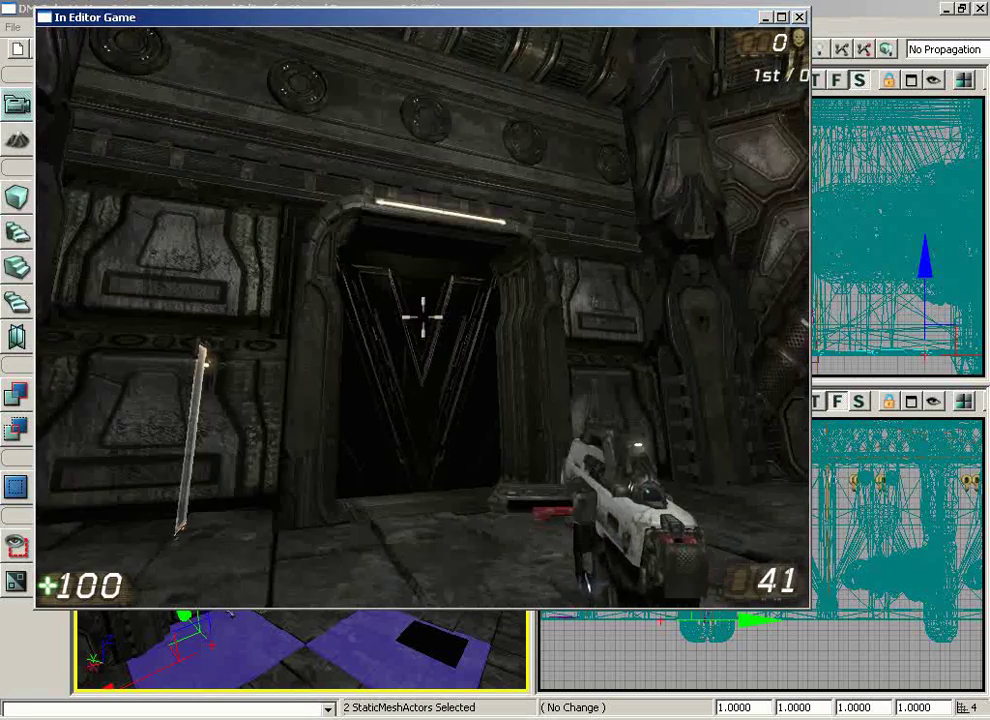
key("w")
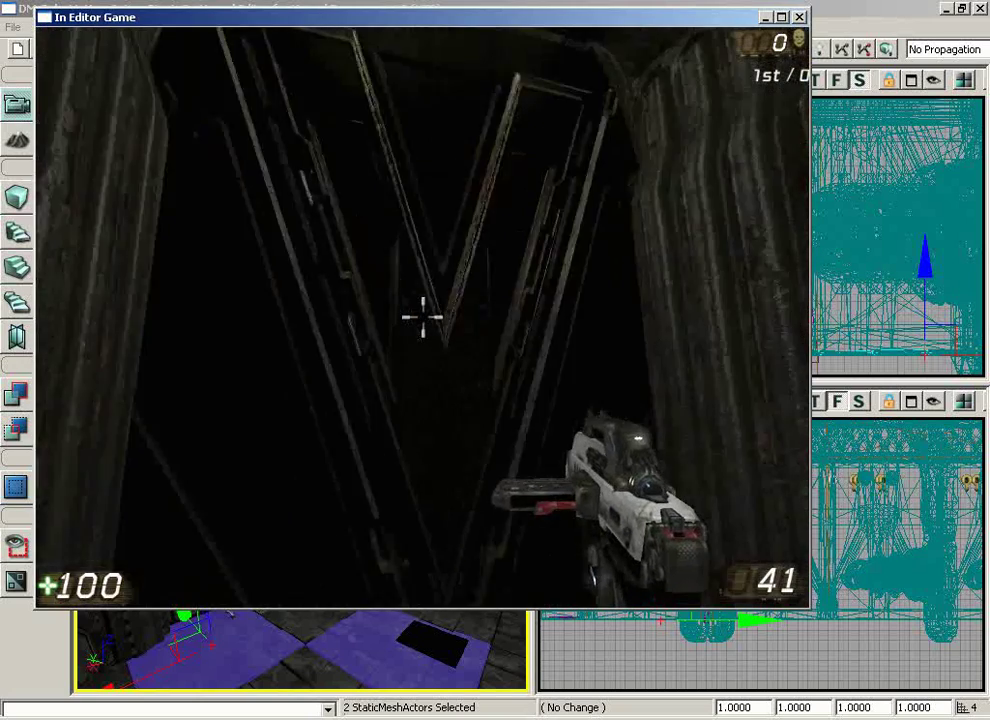
key("w")
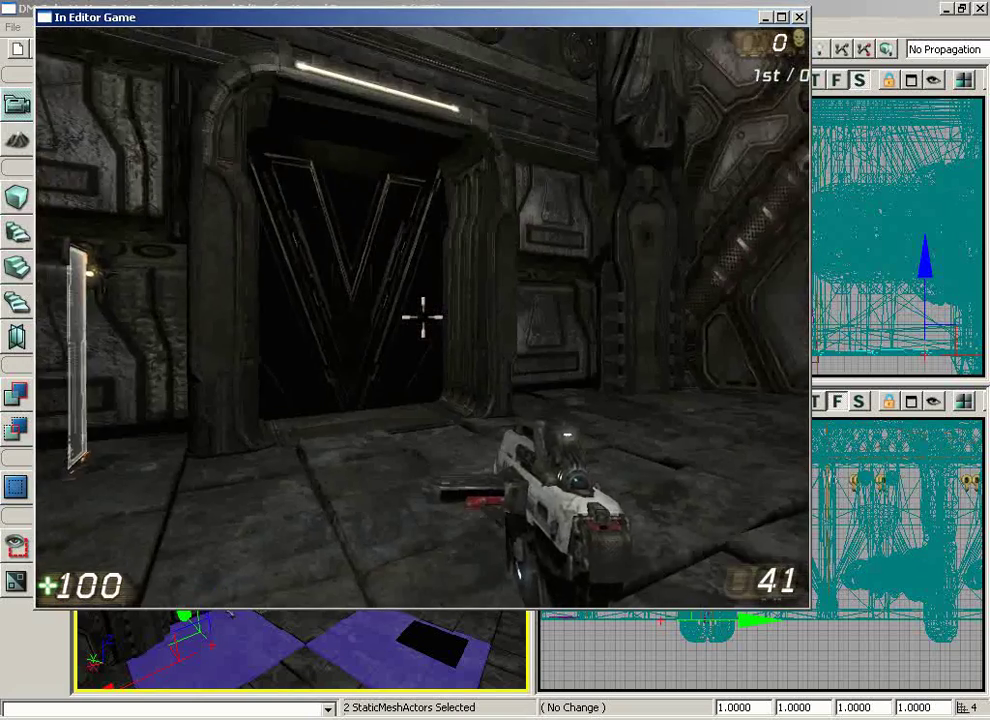
Step: Walk back and forth through the doorway to examine the door's closing motion and collision, and end the play session
key("w")
key("w")
key("s")
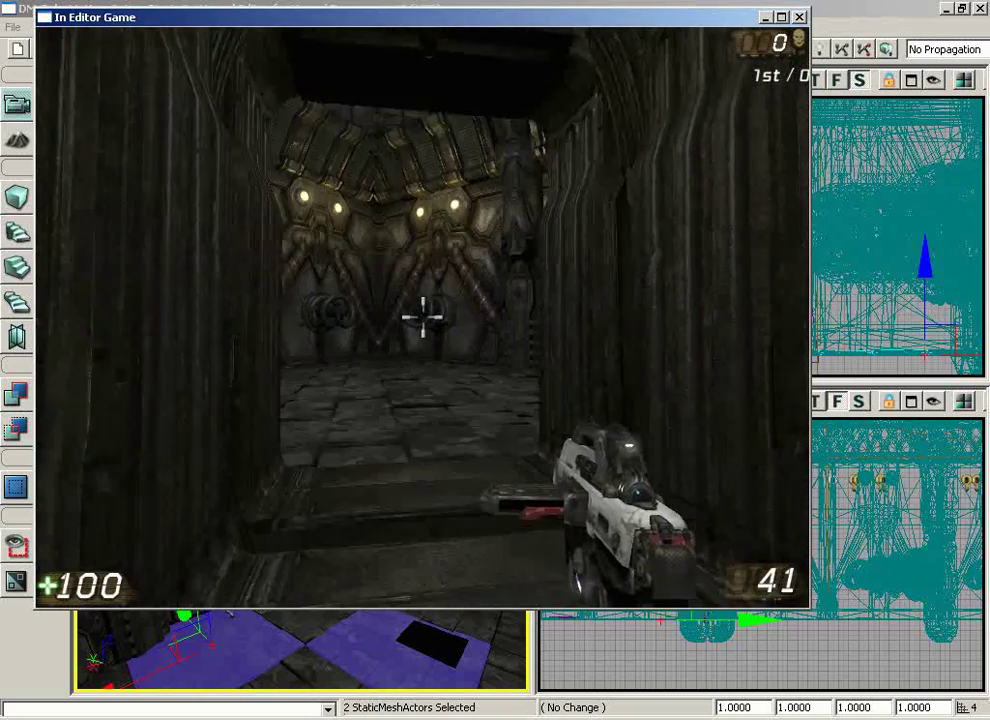
key("w")
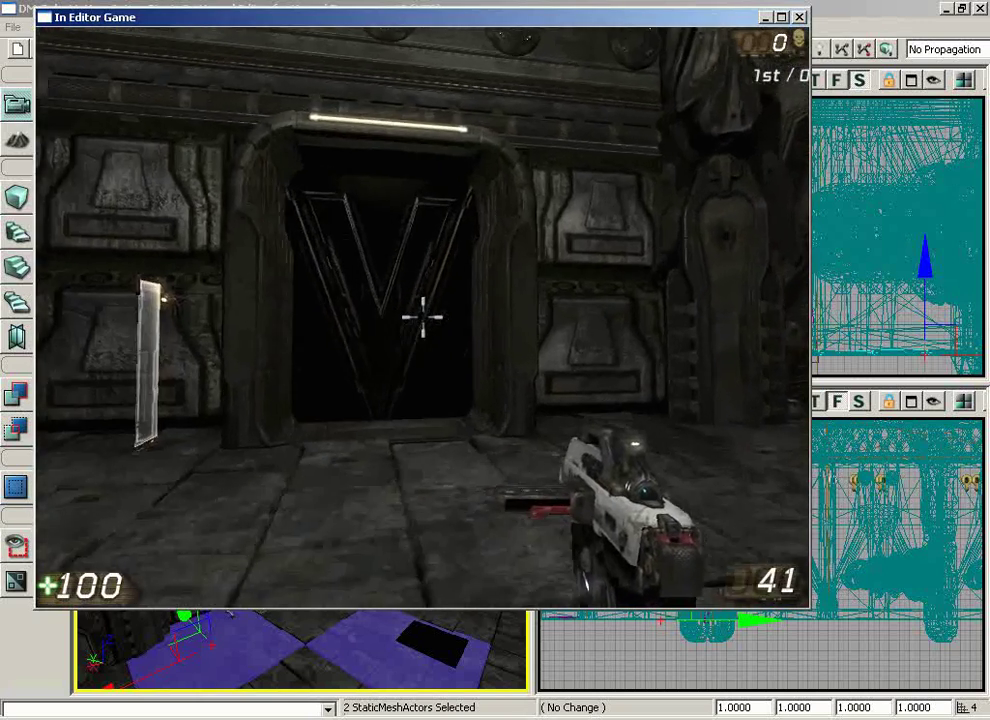
key("w")
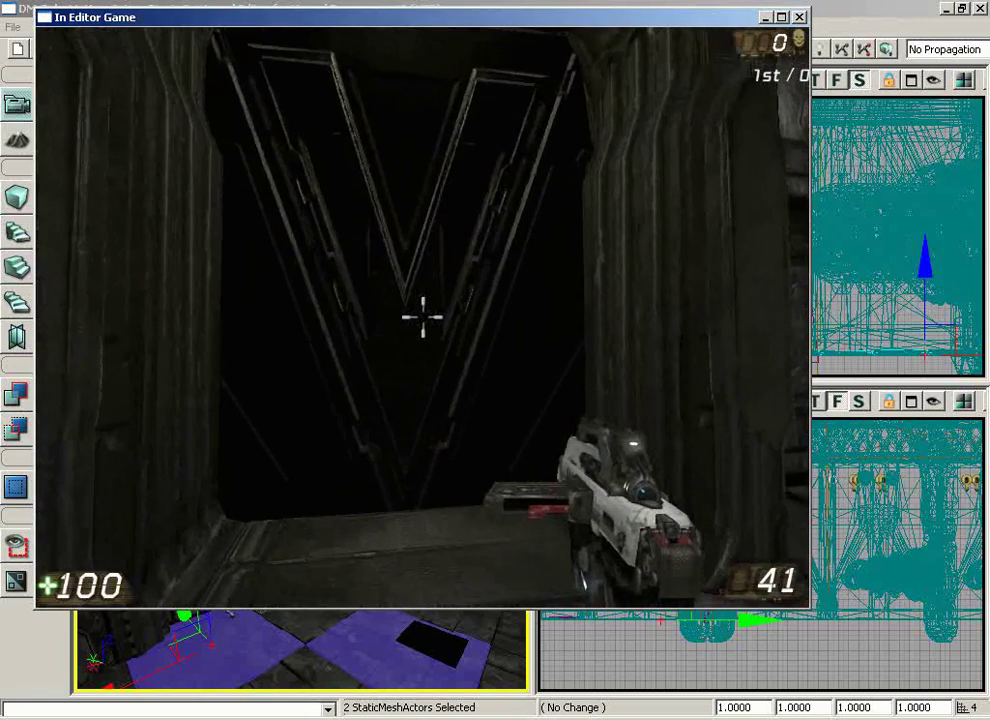
key("w")
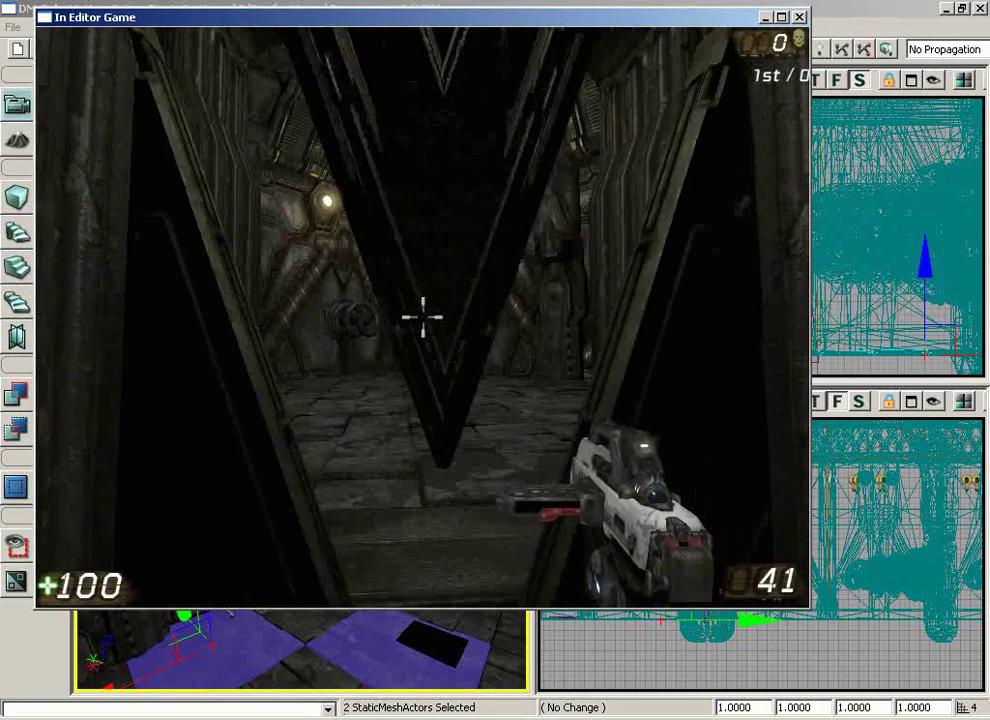
key("w")
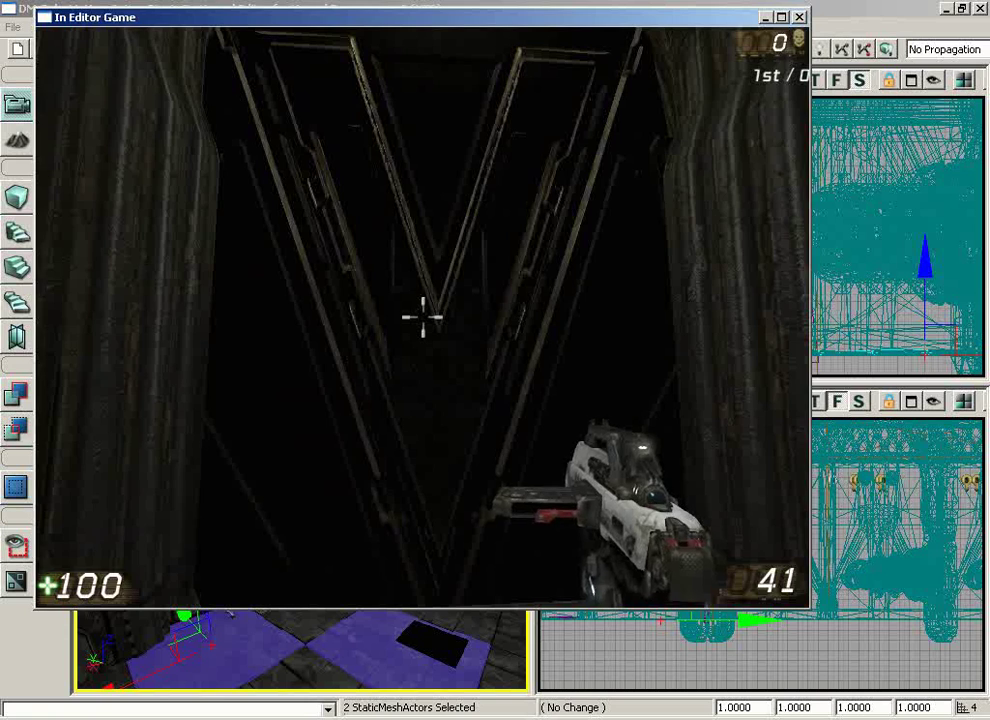
key("w")
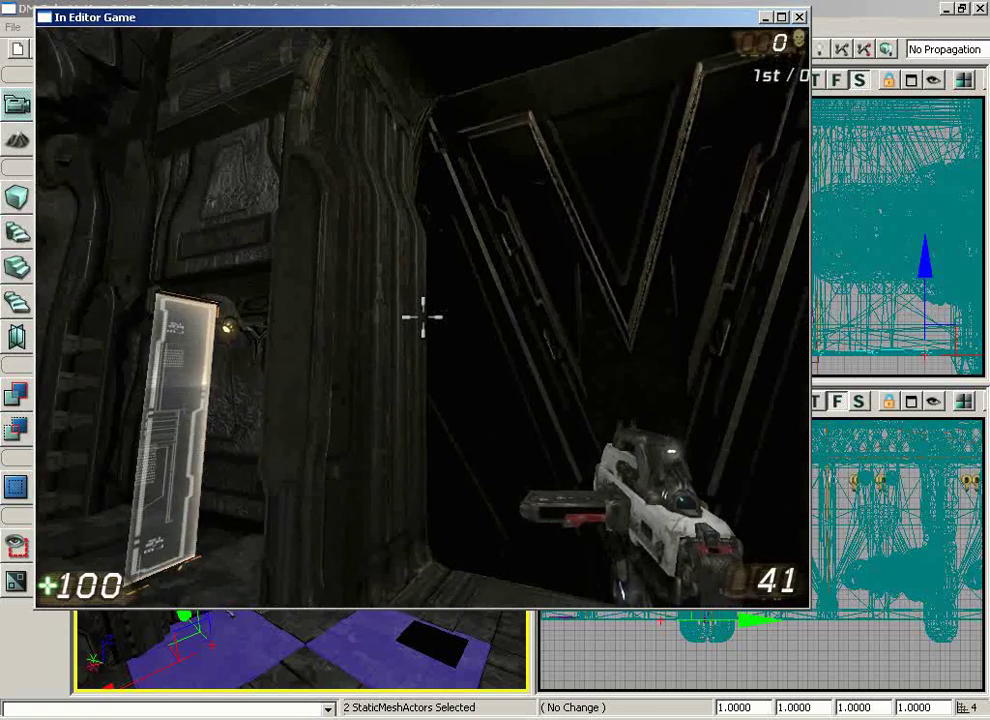
key("w")
key("Escape")
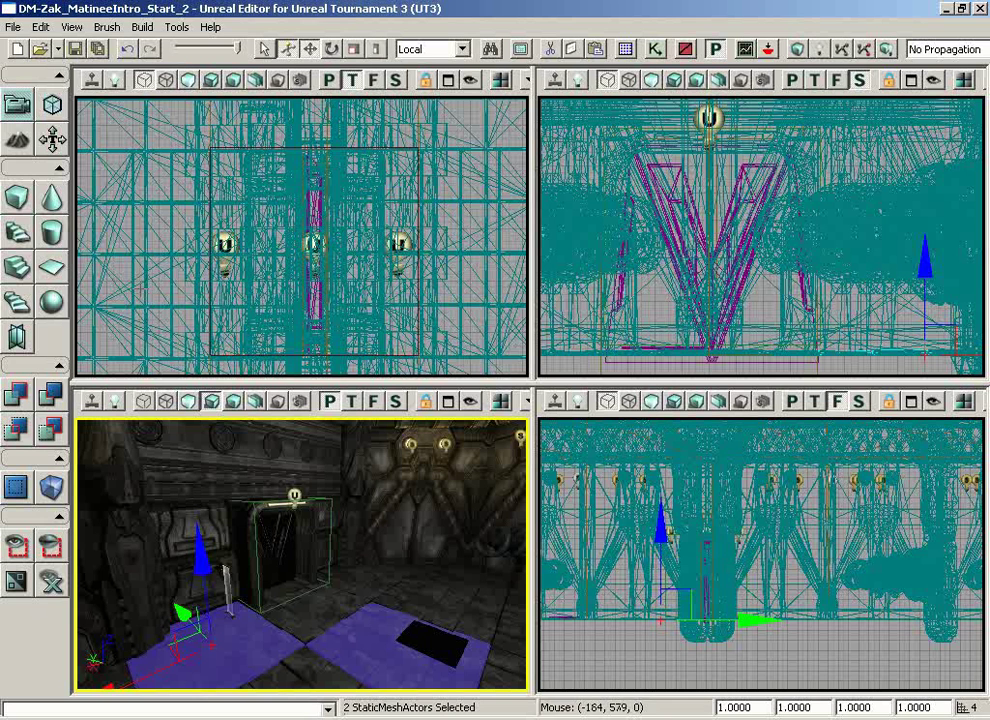
Step: Select all three door pieces and set their CollisionType to COLLIDE_BlockAll
left_click(454, 641)
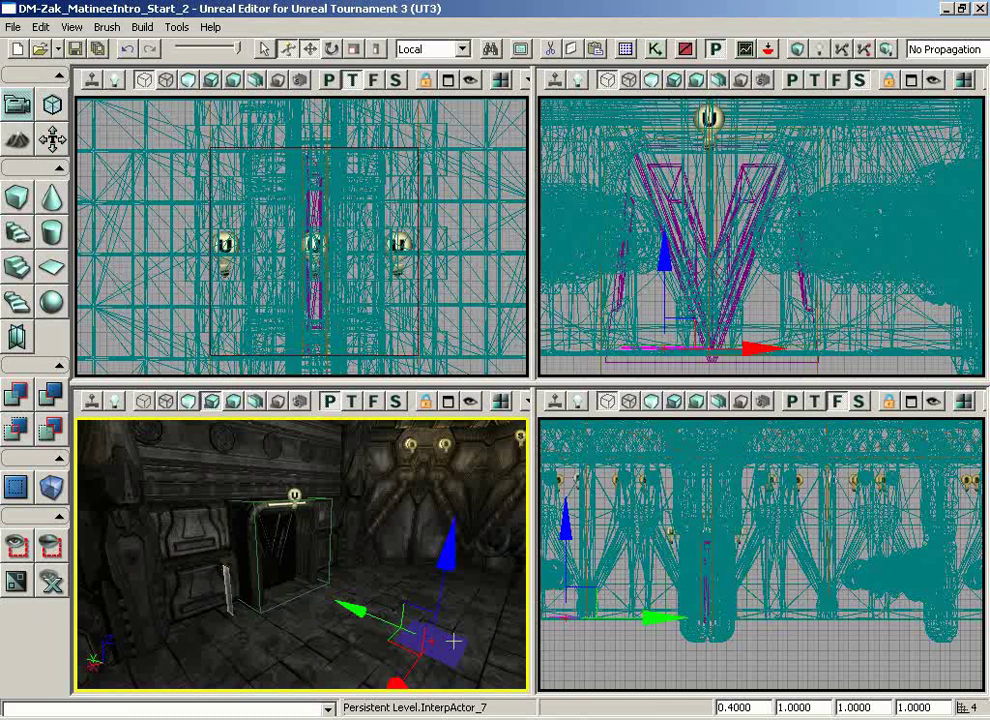
left_click_drag(283, 581, 265, 440)
right_click_drag(265, 440, 258, 462)
left_click_drag(290, 588, 252, 558)
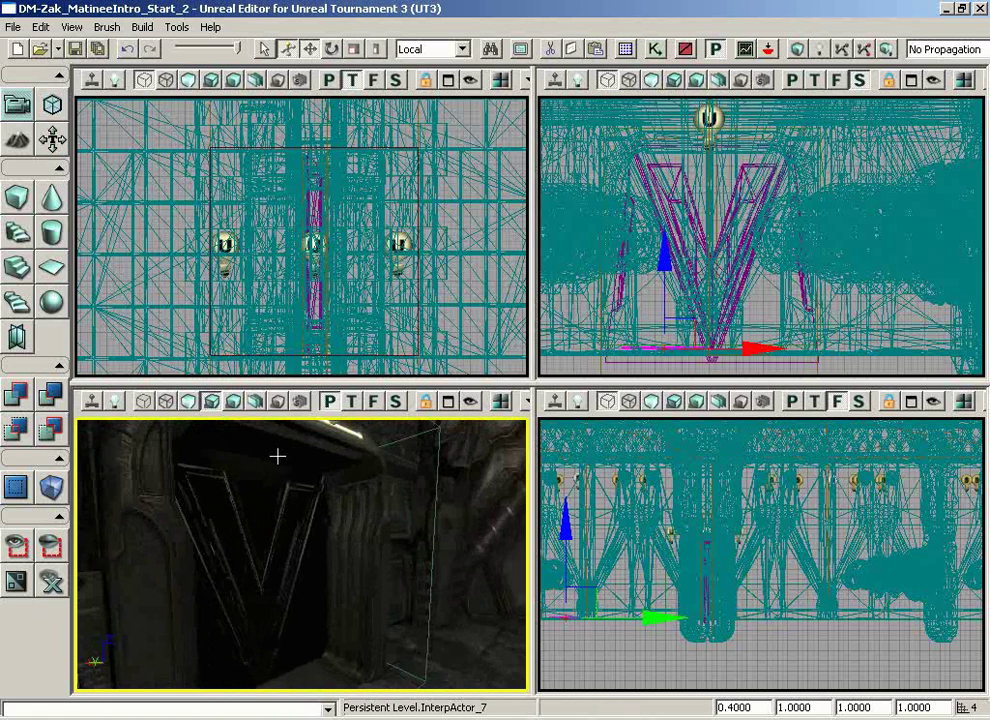
left_click(250, 555)
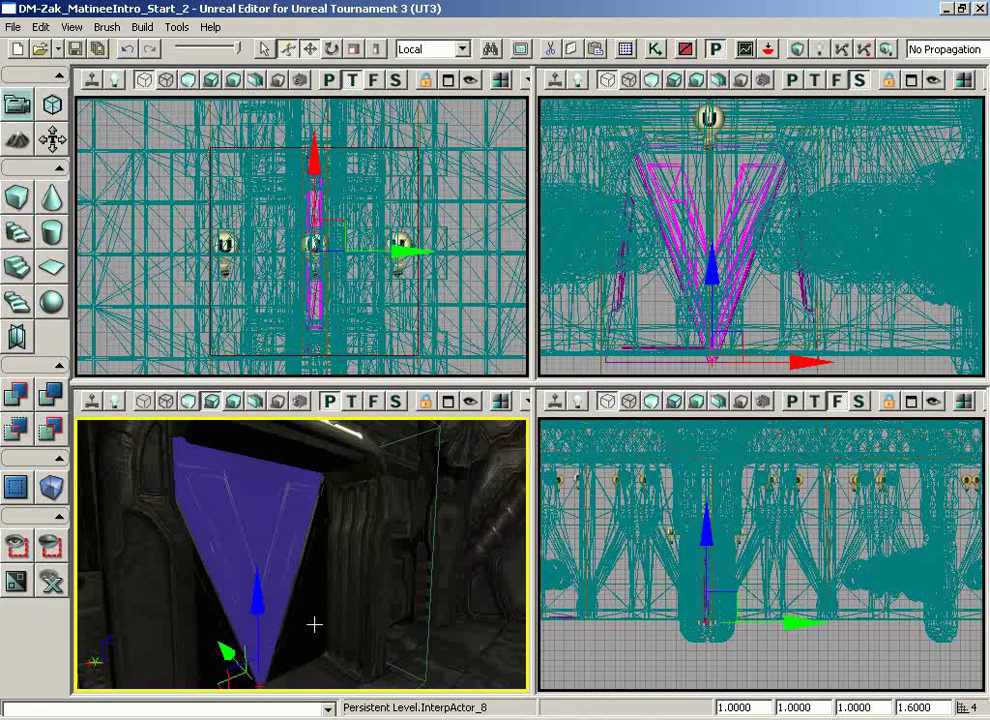
left_click(291, 605, "ctrl")
left_click(212, 629, "ctrl")
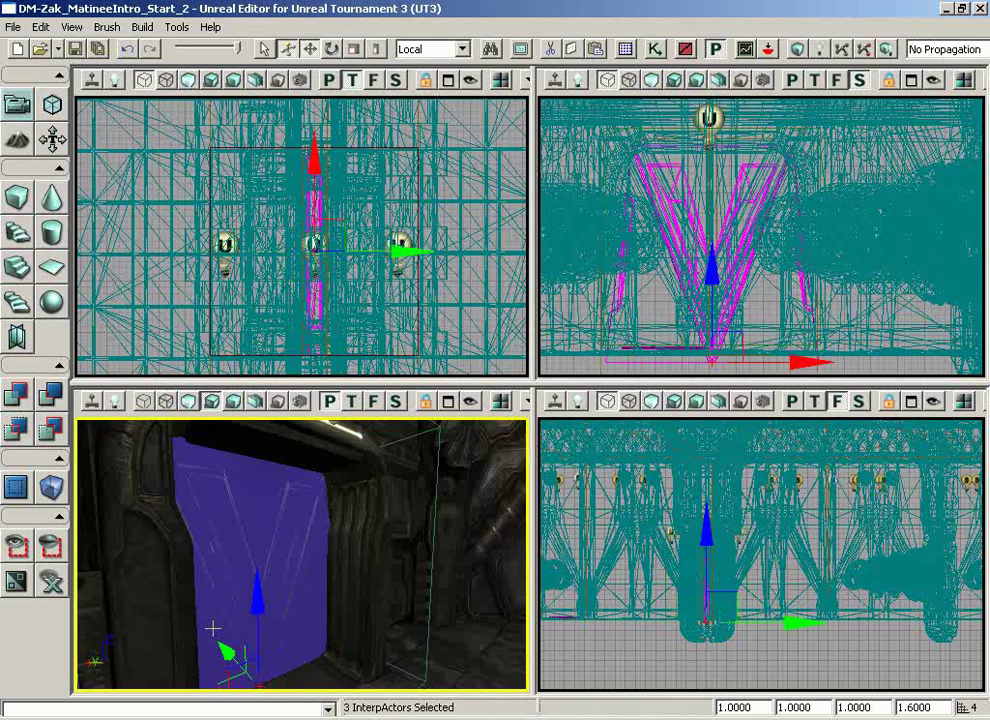
key("F4")
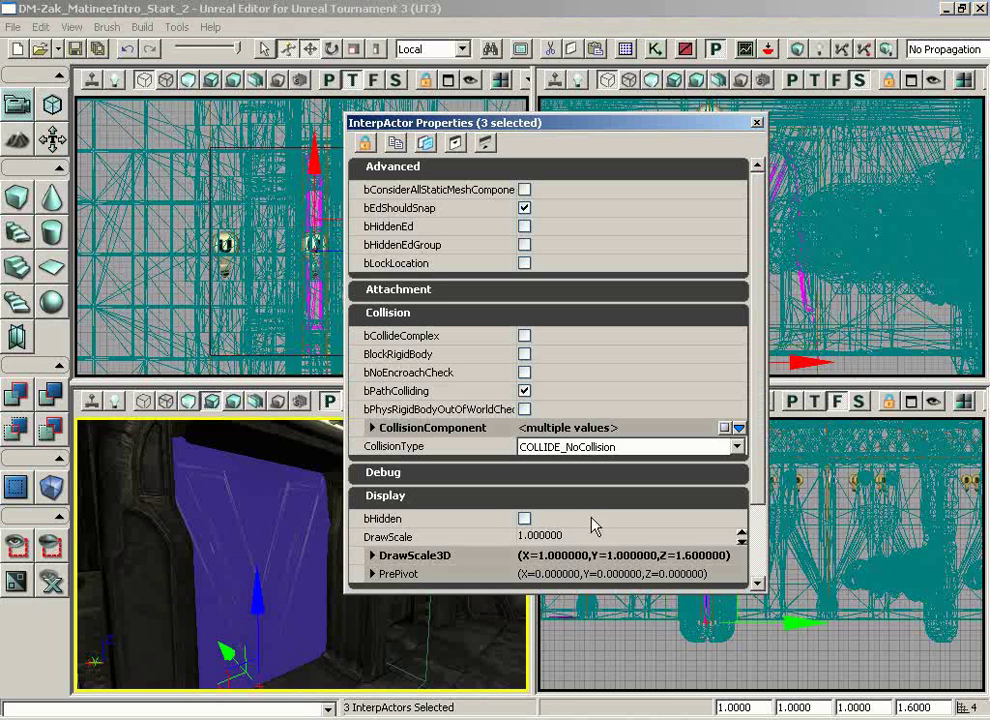
left_click(598, 450)
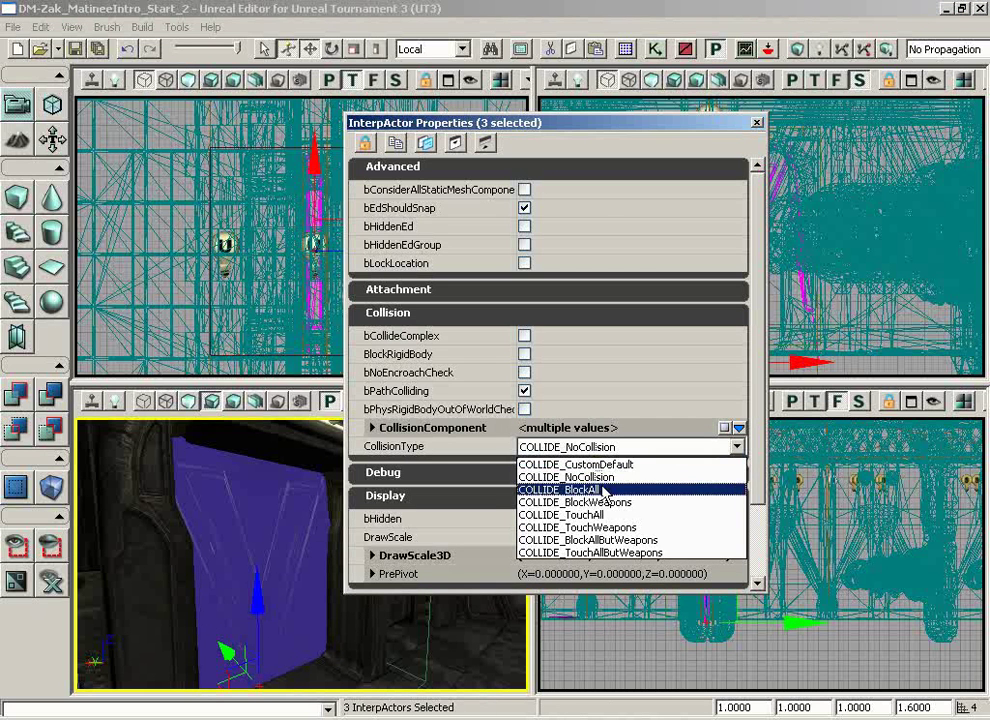
left_click(595, 489)
left_click(758, 122)
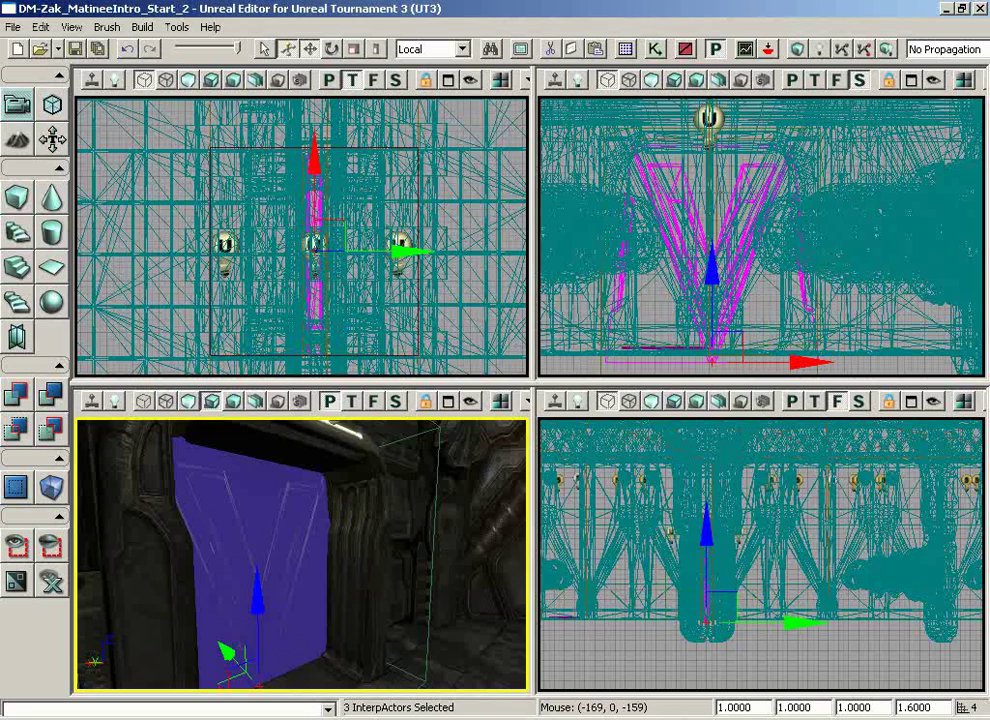
Step: Play the level from the floor in front of the door, test the door's collision by walking through, and end the session
left_click_drag(467, 578, 445, 597)
right_click(367, 658)
left_click(414, 713)
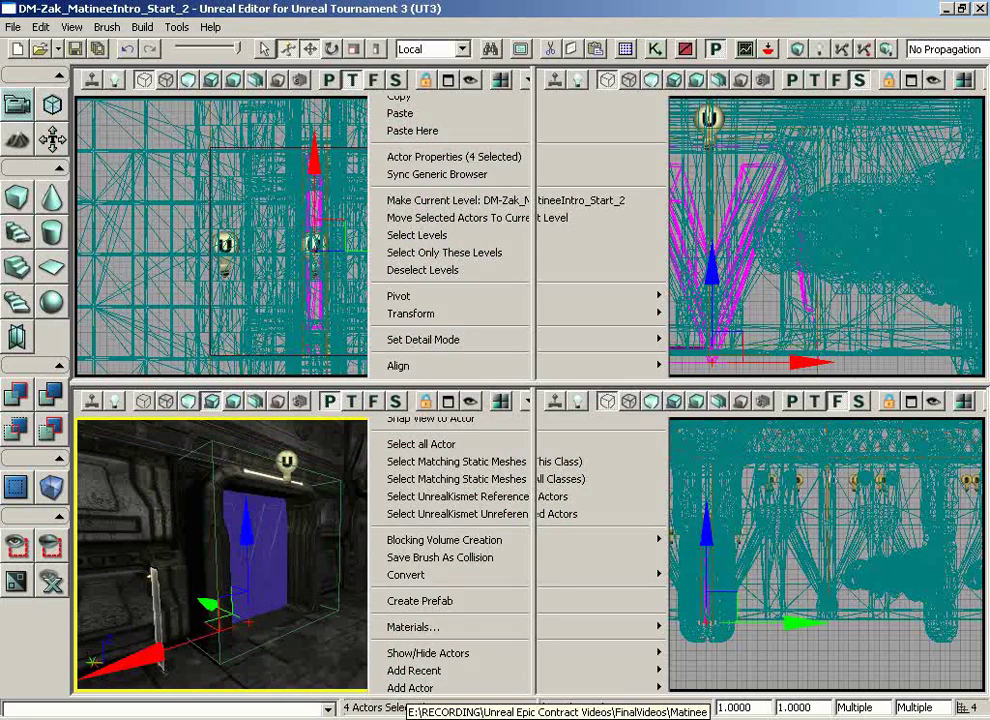
key("w")
key("w")
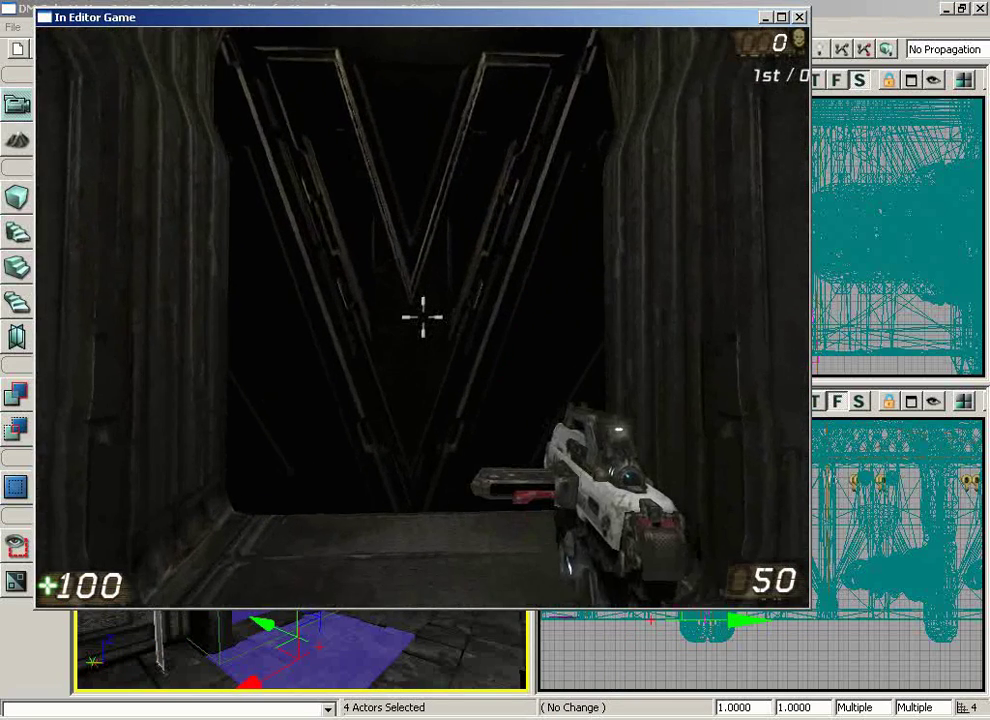
key("w")
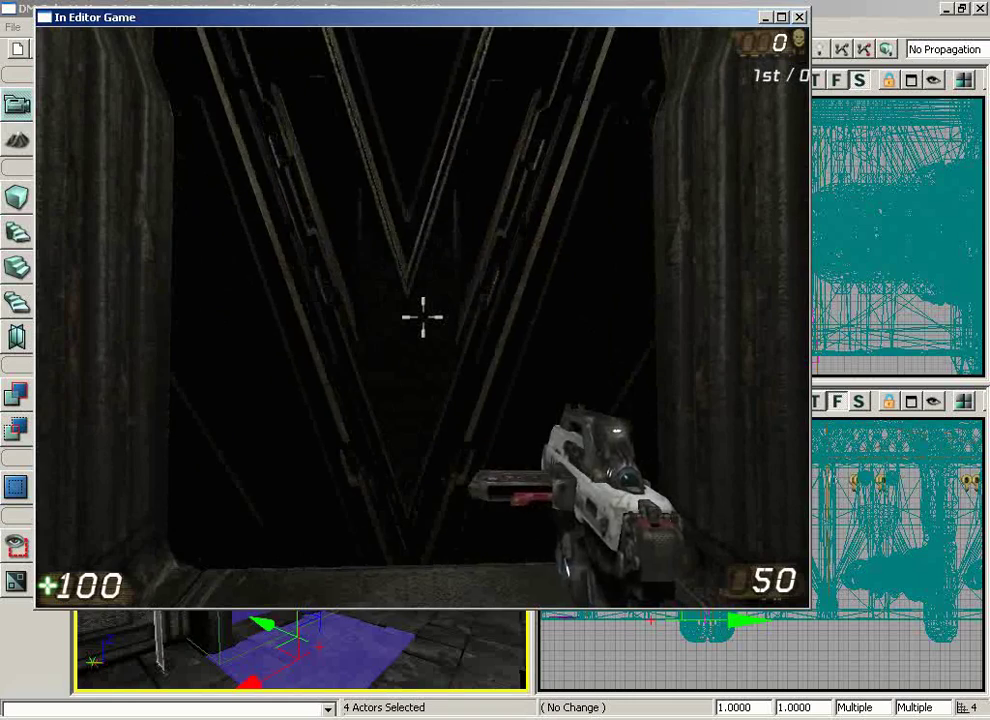
key("w")
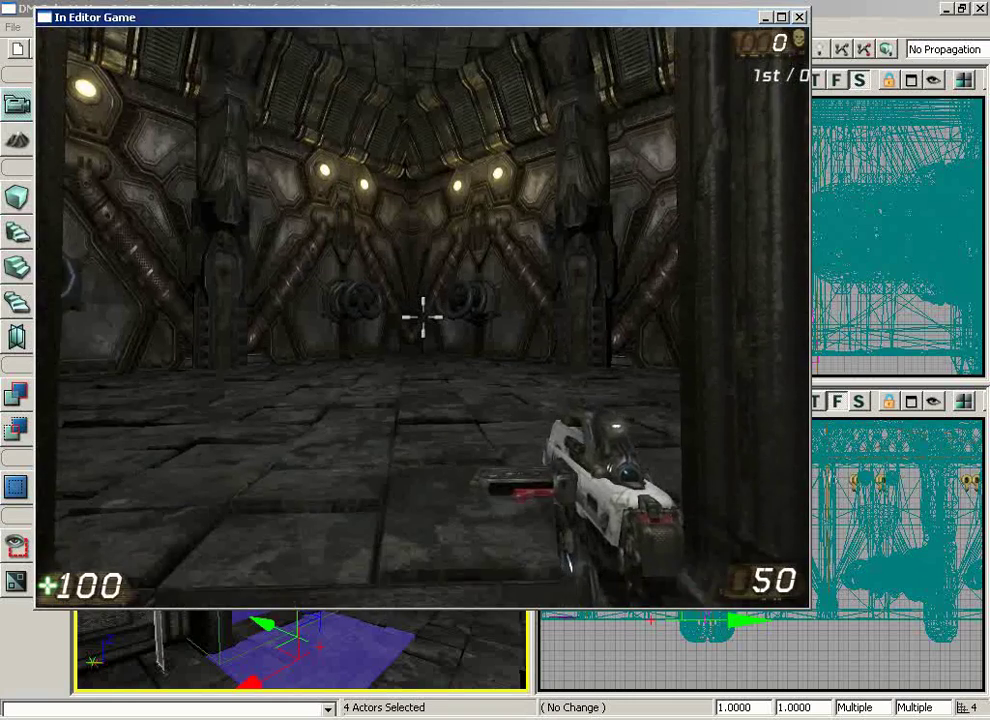
key("w")
key("w")
key("Escape")
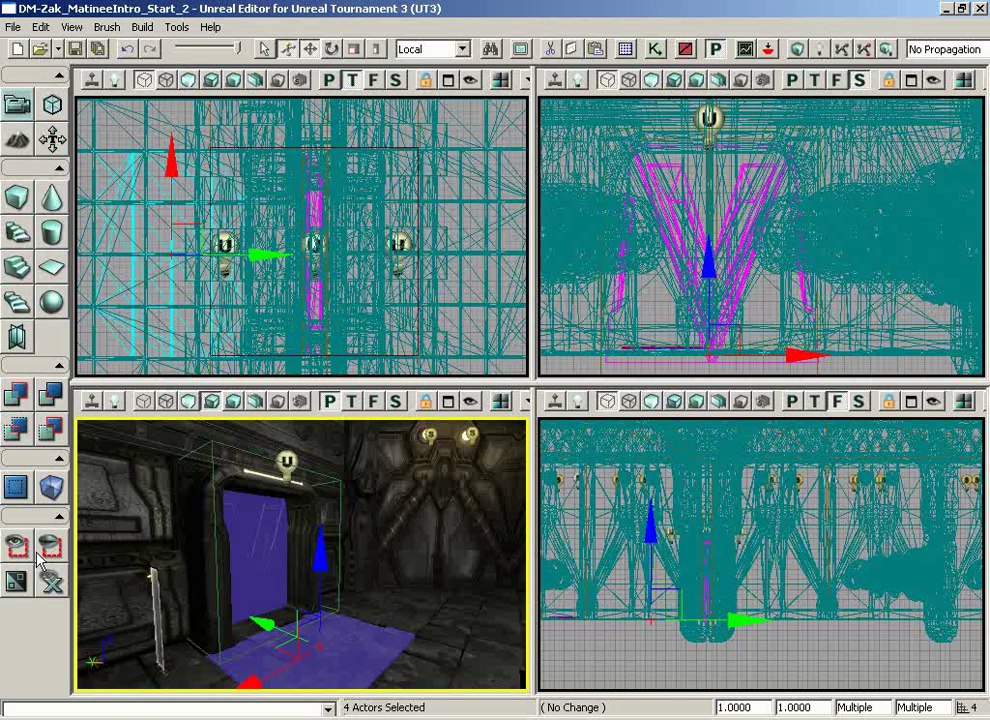
Step: Open the properties of the V-shaped centre door piece, collapse all categories, and expand only the InterpActor category
left_click(256, 540)
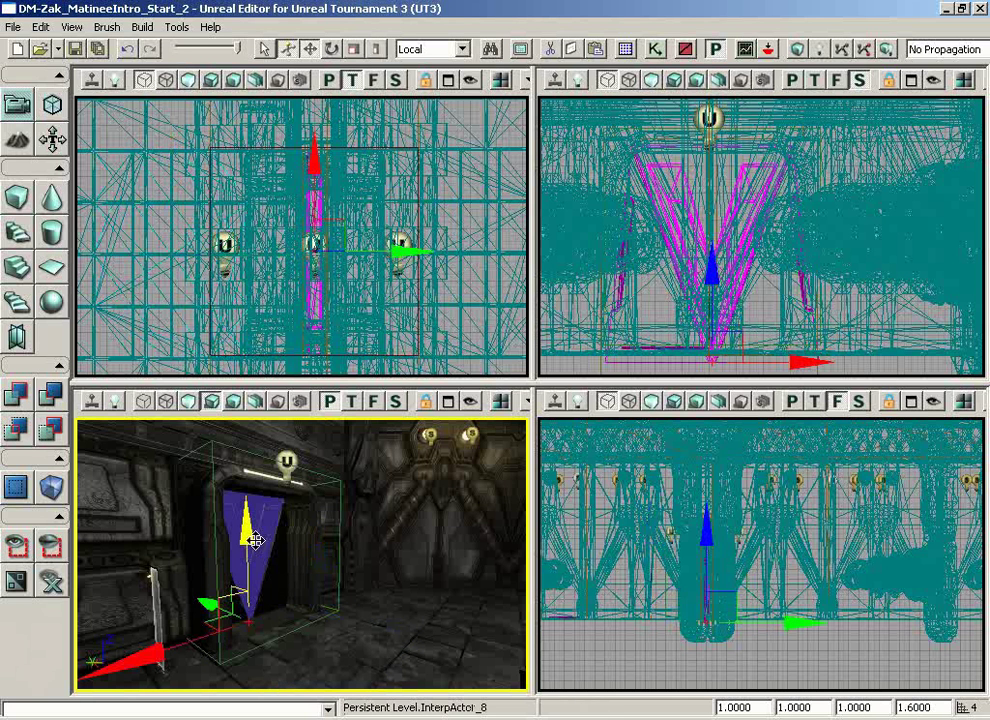
left_click_drag(294, 565, 203, 583)
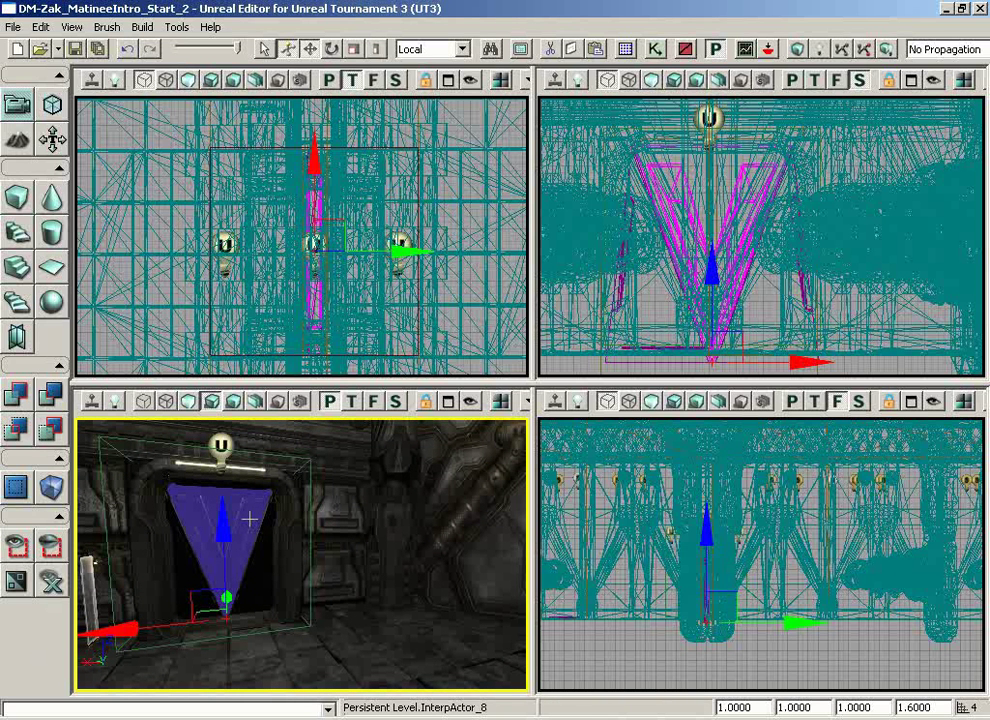
double_click(250, 517)
left_click(487, 146)
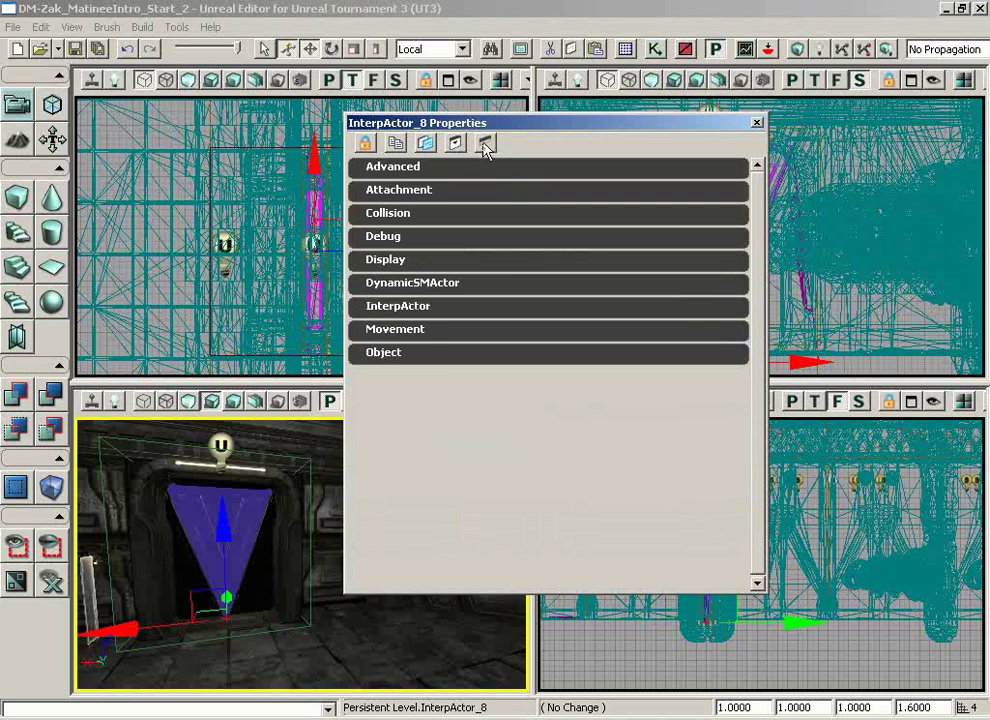
left_click(389, 312)
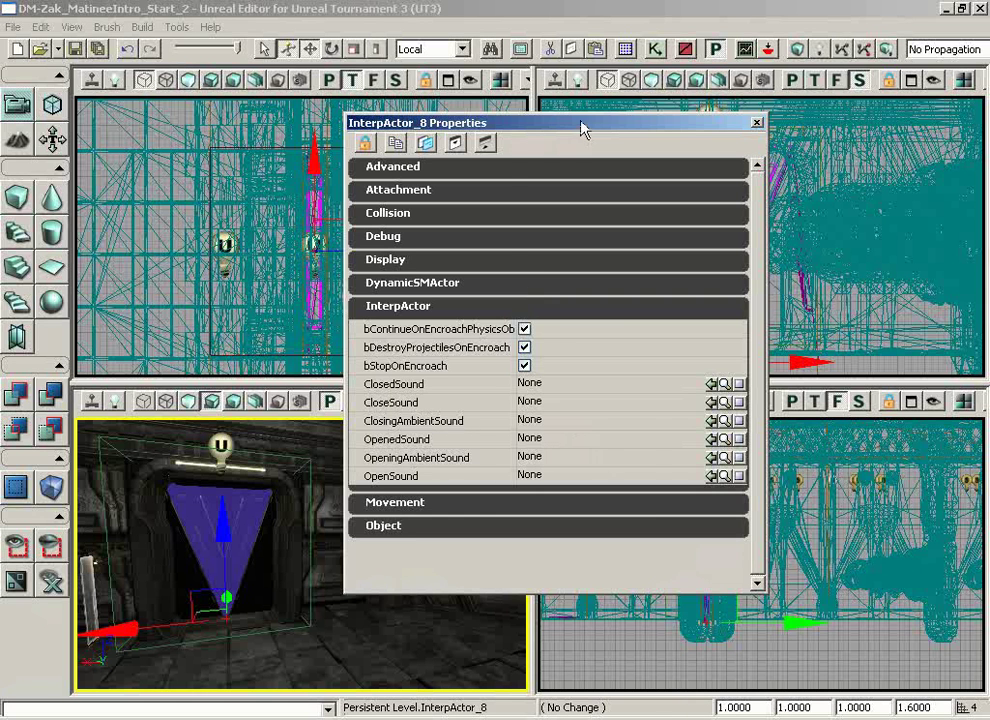
Step: Place the Generic Browser beside the InterpActor properties and load the A_Movers.upk package from the Sounds folder
left_click_drag(584, 124, 312, 113)
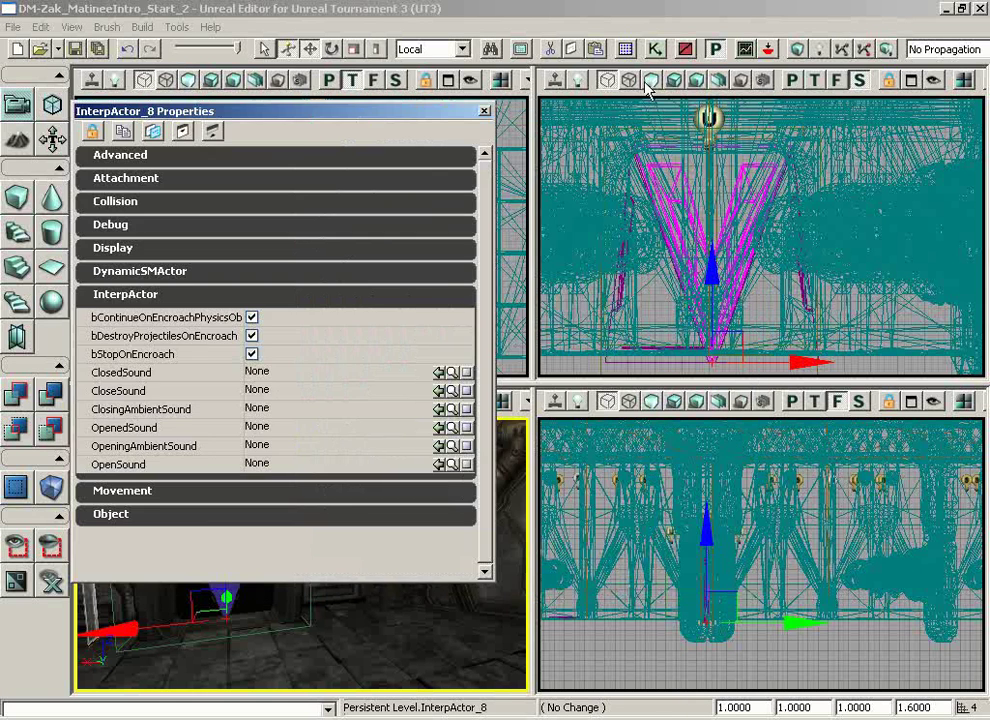
left_click(625, 49)
left_click_drag(378, 93, 862, 101)
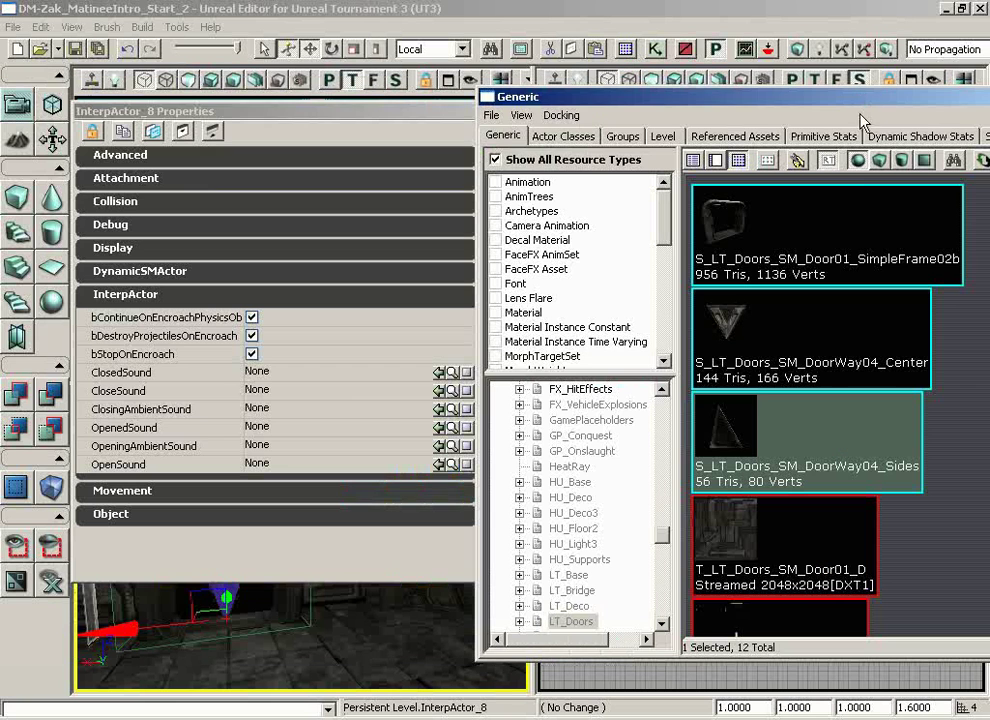
left_click(491, 116)
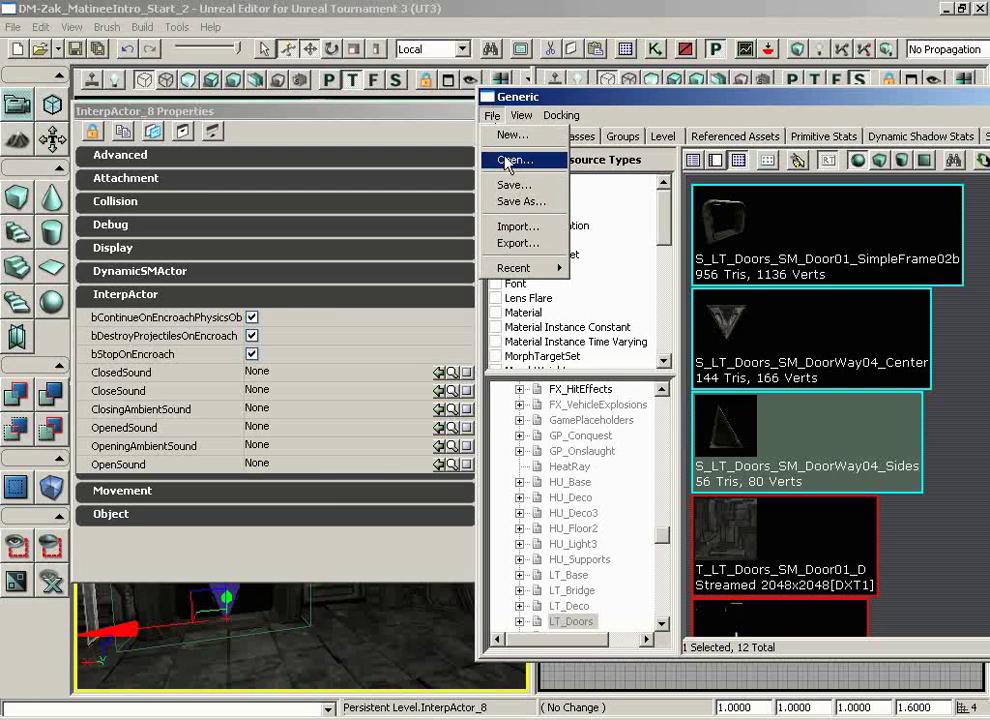
left_click(491, 157)
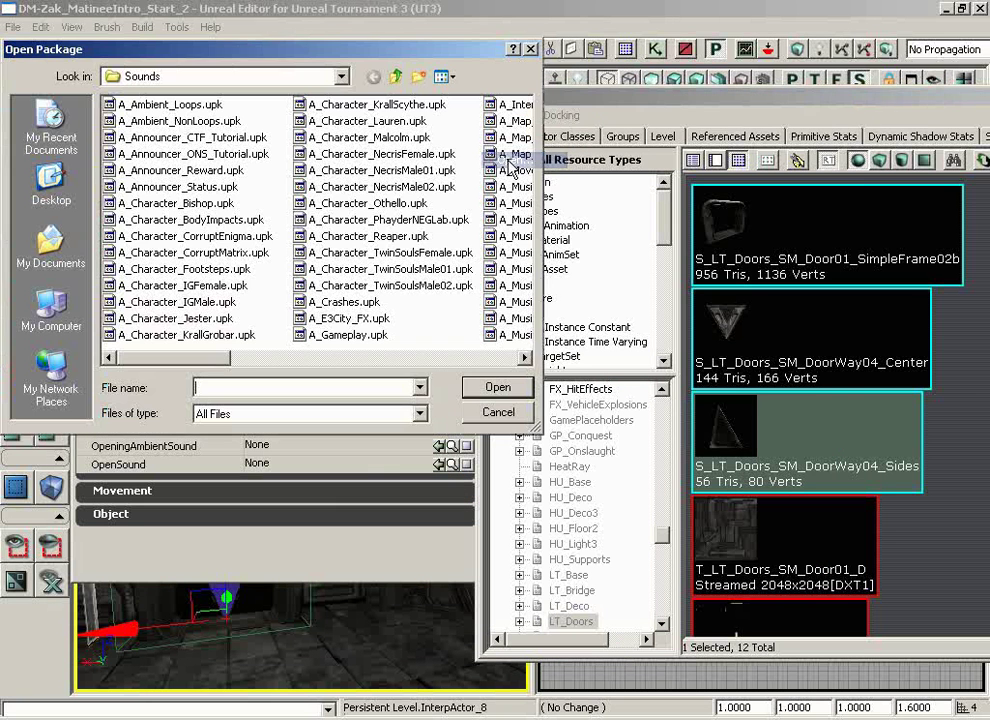
left_click(398, 77)
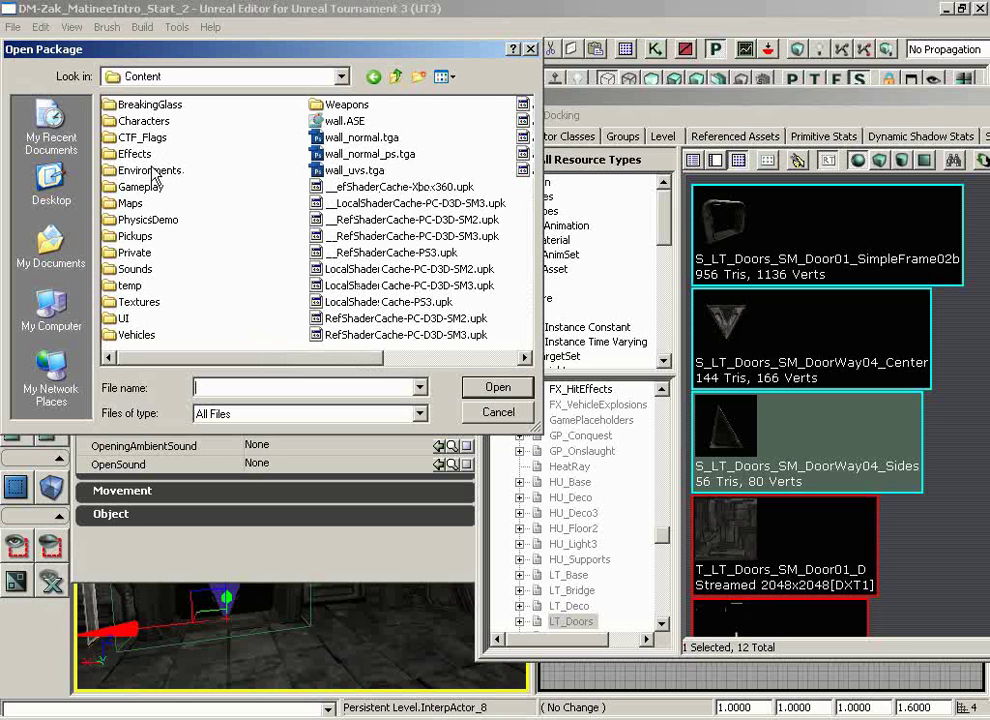
double_click(134, 270)
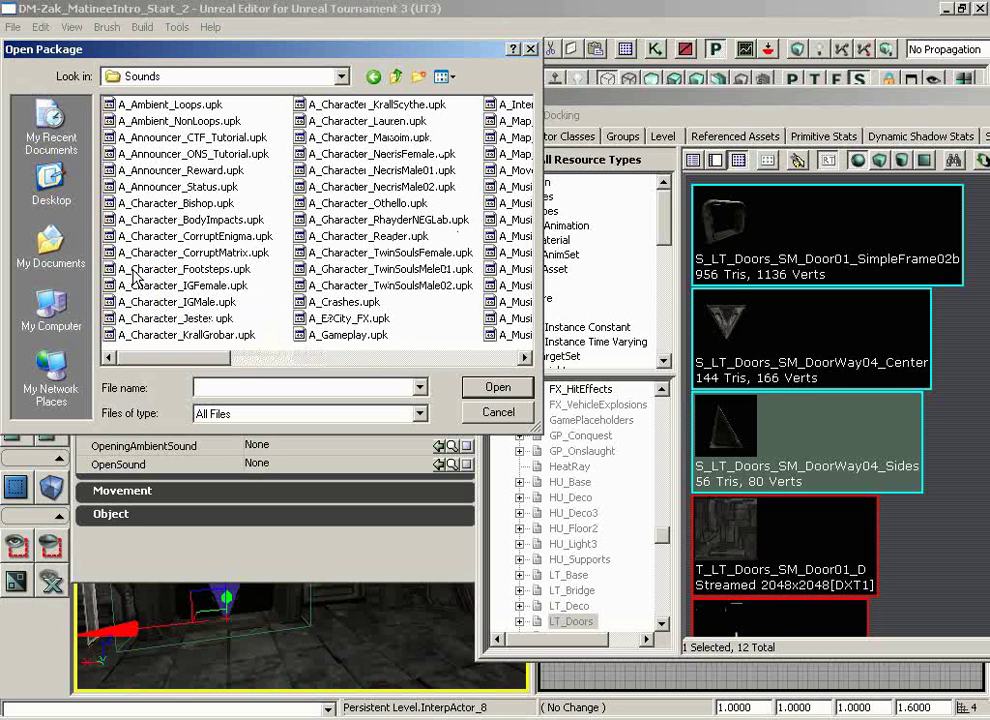
left_click_drag(216, 354, 274, 350)
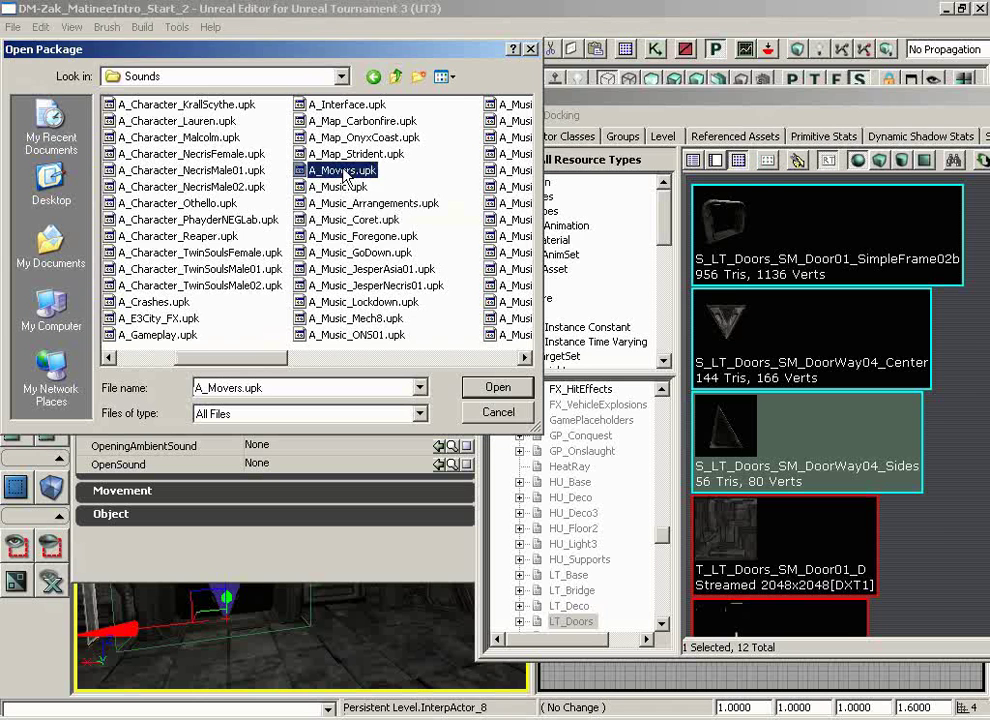
double_click(345, 170)
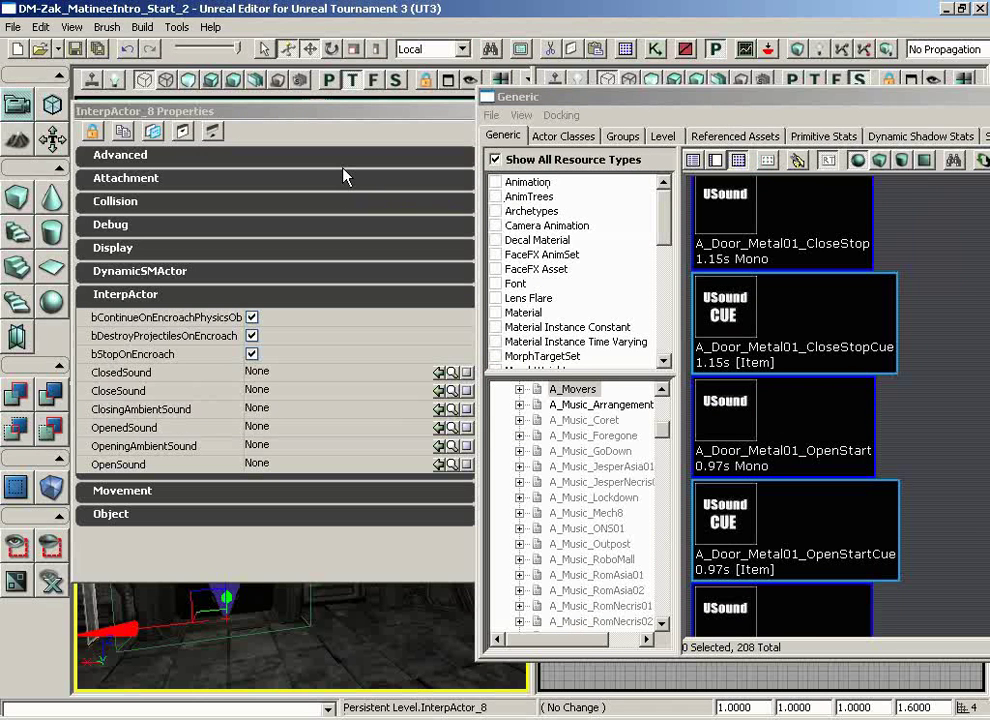
Step: Filter the Generic Browser to Sound Cue resources only and display the contents of the A_Movers package
scroll(960, 300, "down", 3)
scroll(960, 333, "up", 2)
scroll(960, 333, "up", 3)
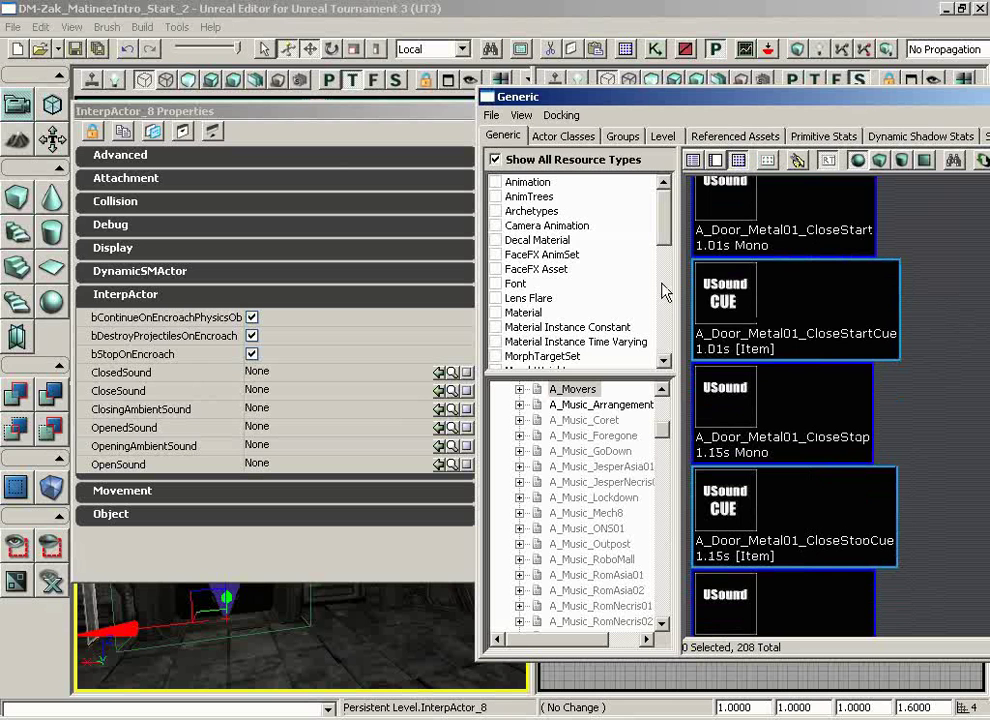
scroll(515, 260, "down", 6)
left_click(508, 273)
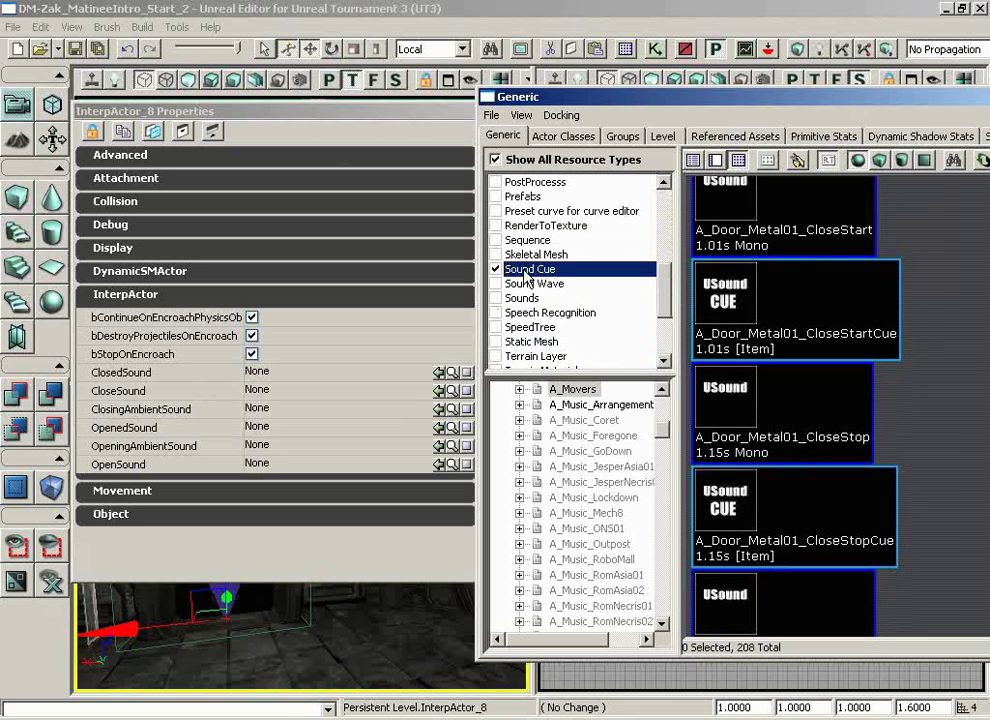
left_click(498, 271)
left_click(496, 269)
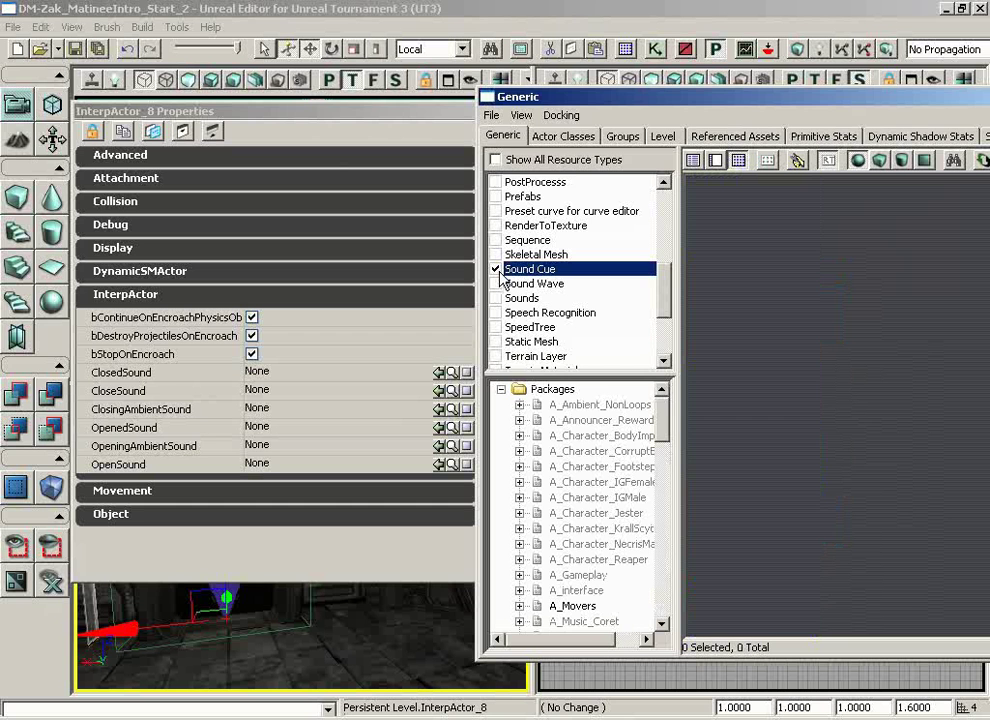
left_click_drag(665, 411, 665, 440)
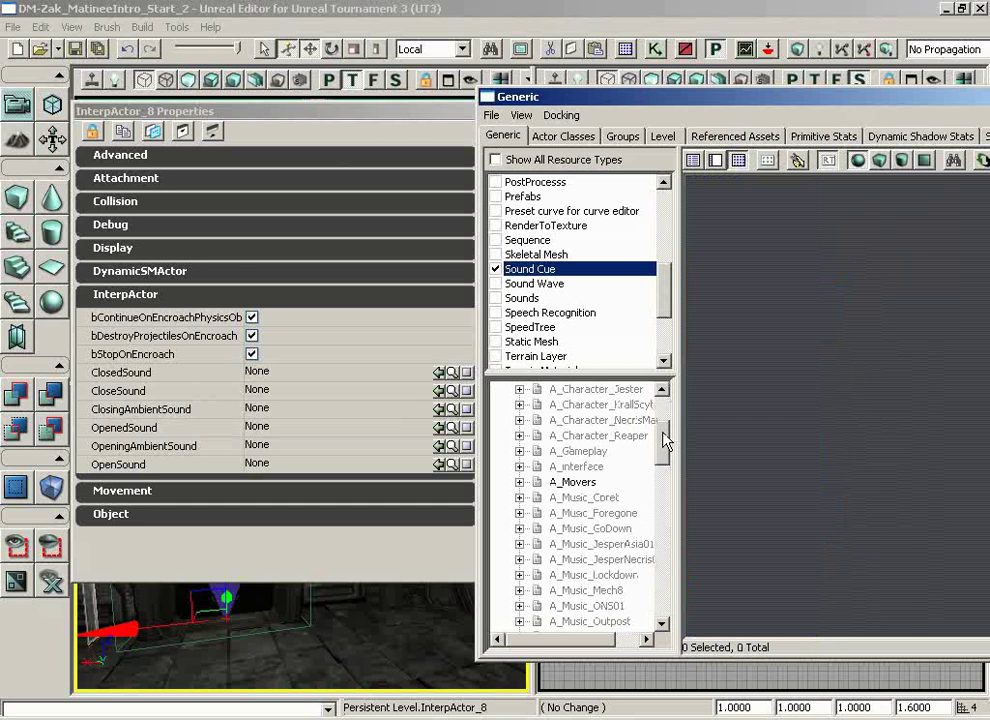
left_click(565, 483)
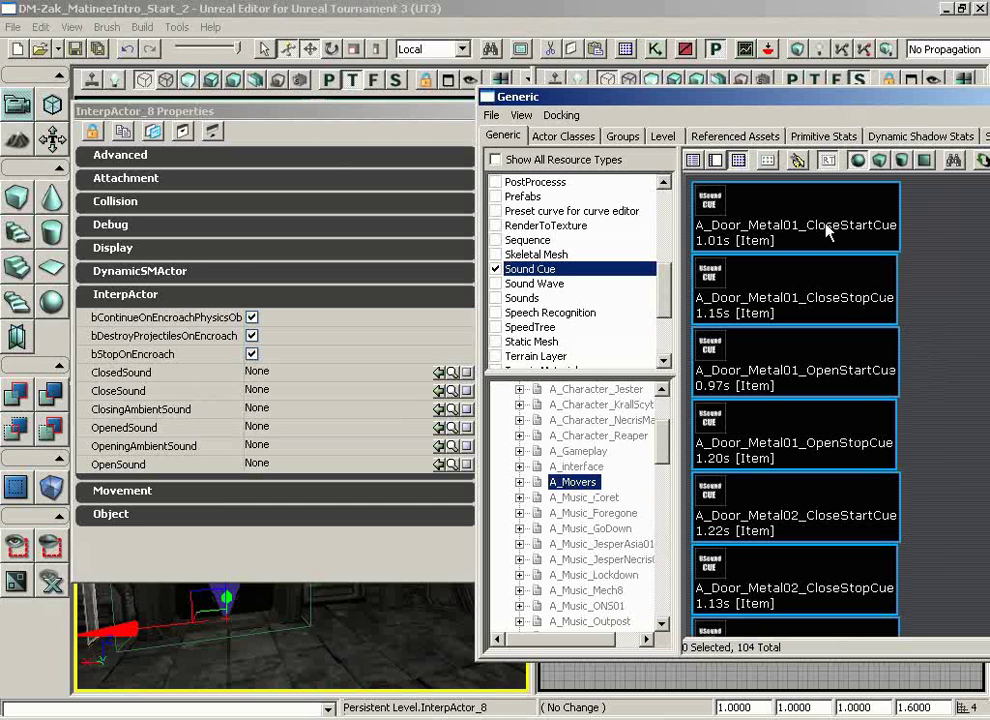
Step: Find the A_Door_Metal03 cues and assign A_Door_Metal03_OpenStartCue to the centre door piece's OpenSound
scroll(860, 240, "down", 5)
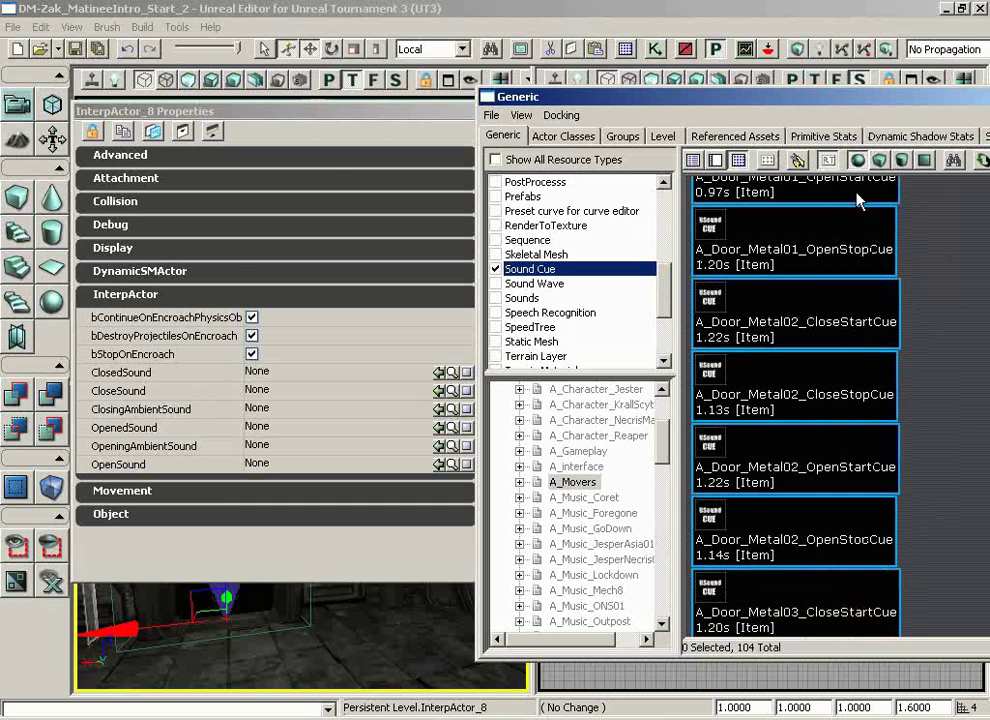
scroll(800, 266, "down", 1)
scroll(800, 300, "up", 1)
scroll(900, 340, "down", 1)
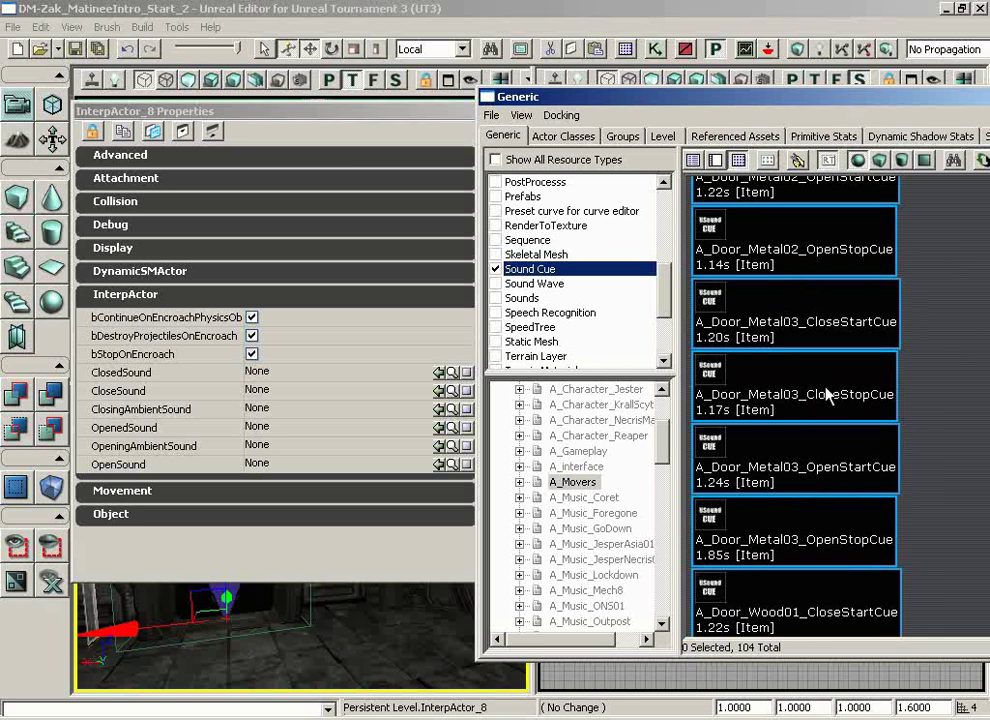
scroll(845, 410, "down", 2)
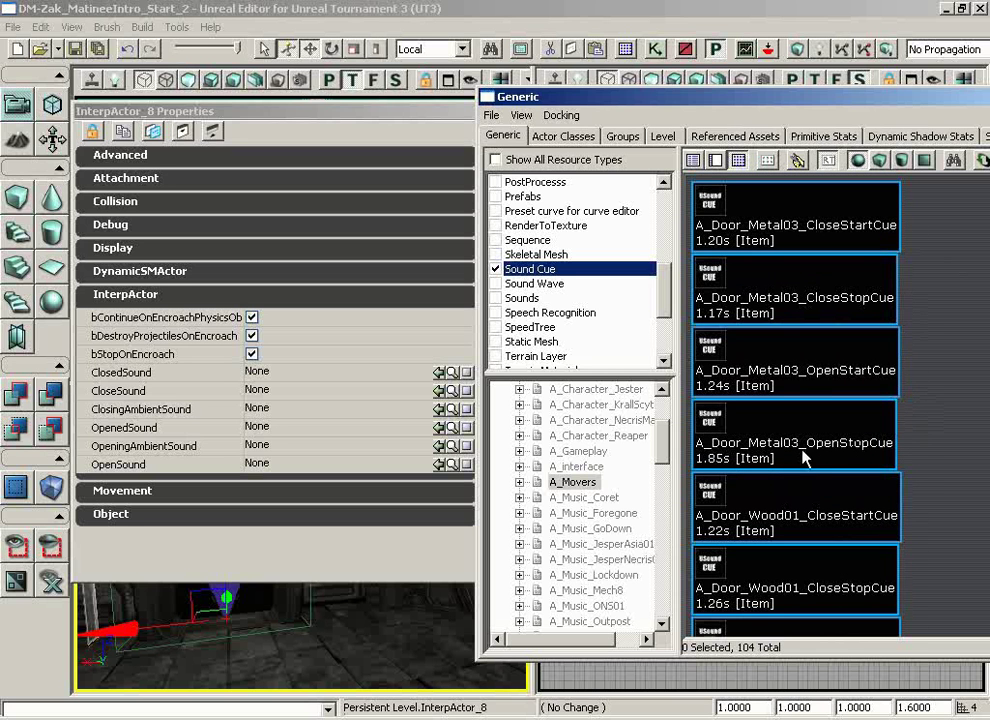
left_click(803, 373)
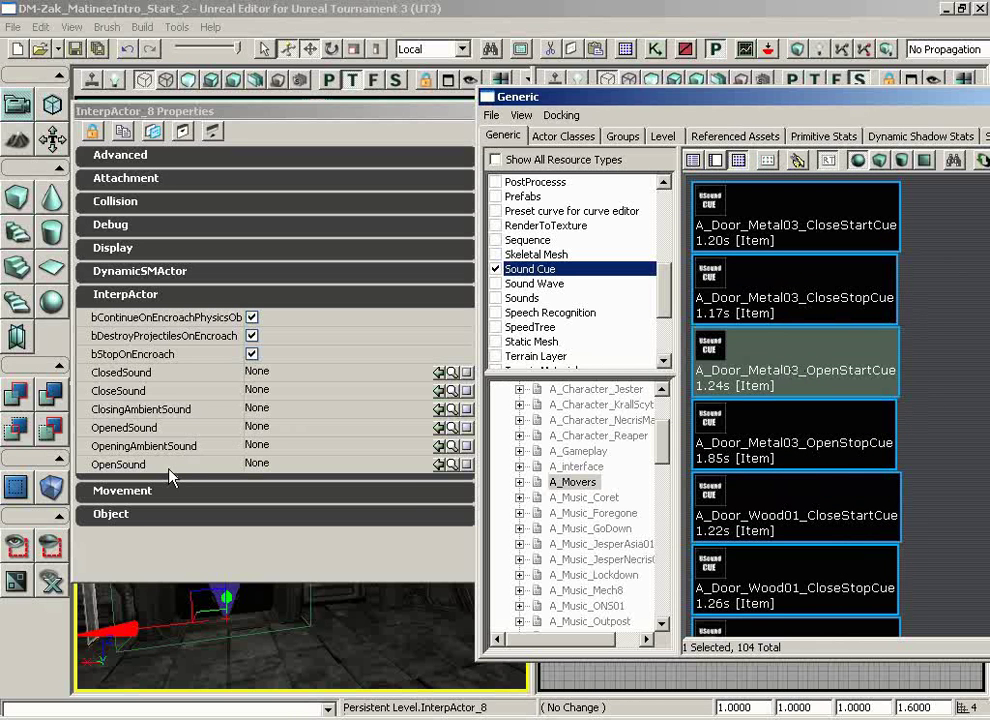
left_click(335, 467)
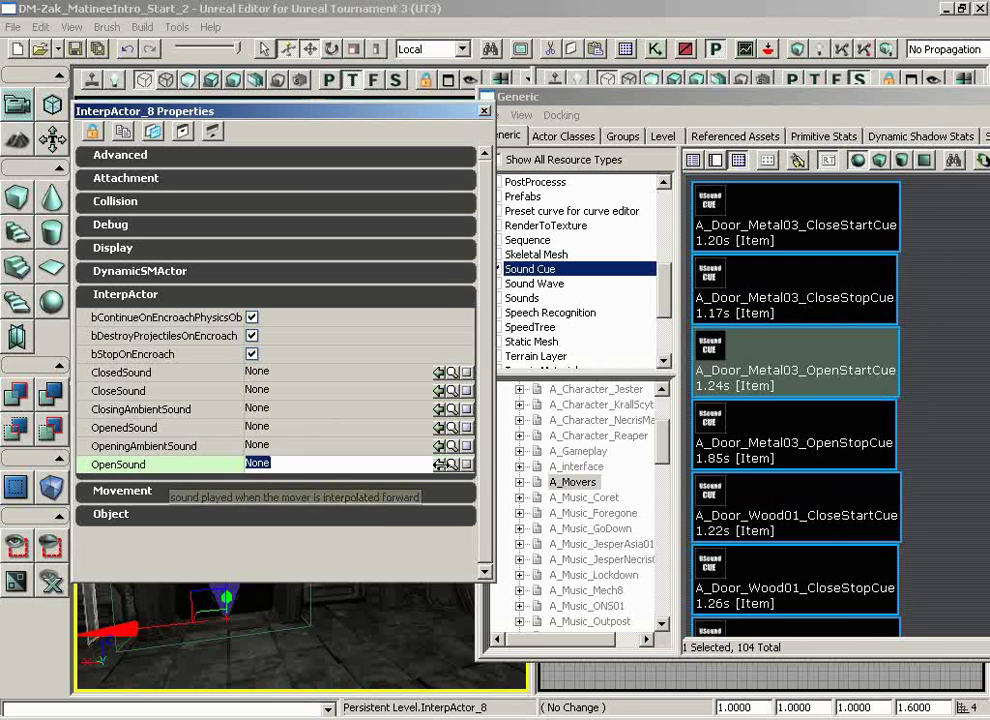
left_click(437, 464)
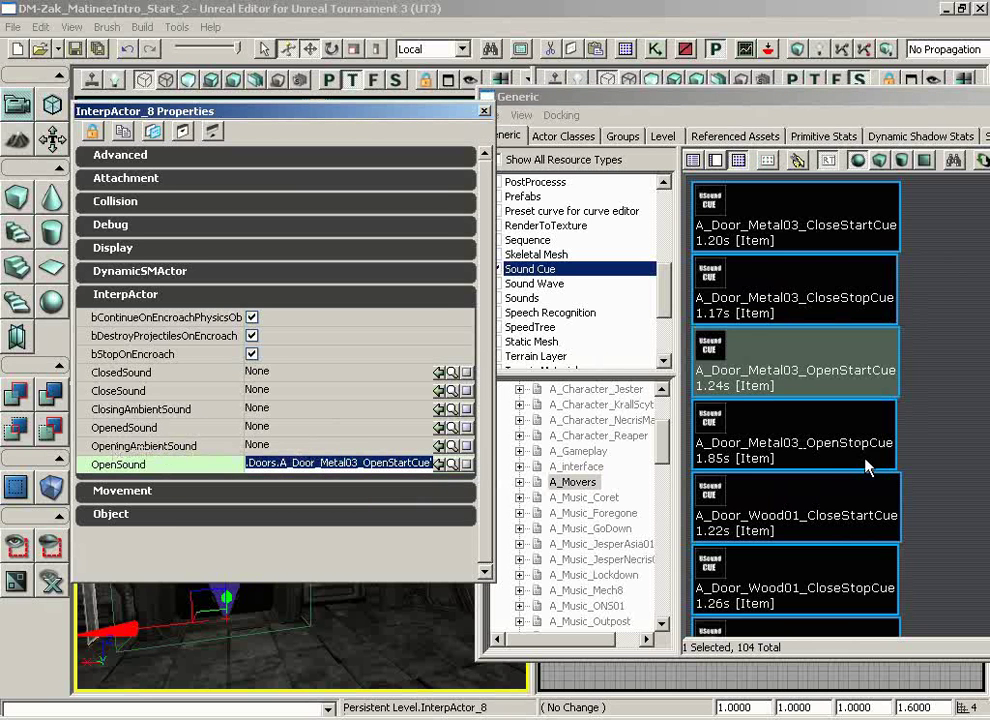
Step: Assign the A_Door_Metal03_OpenStopCue sound cue to the centre door piece's OpenedSound property
left_click(820, 452)
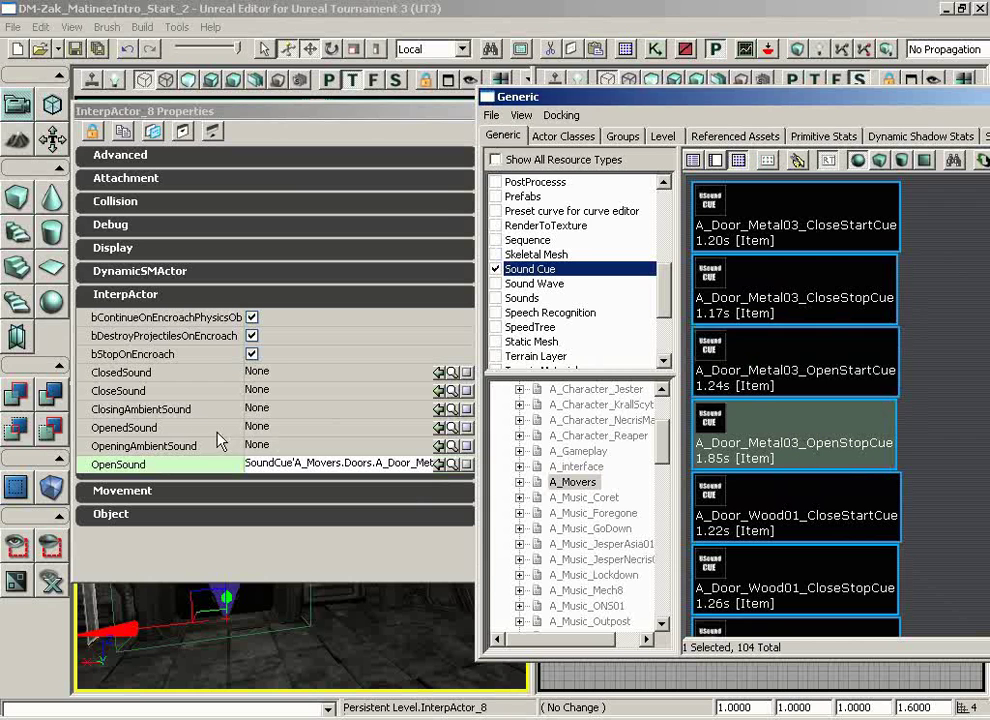
left_click(304, 429)
left_click(438, 428)
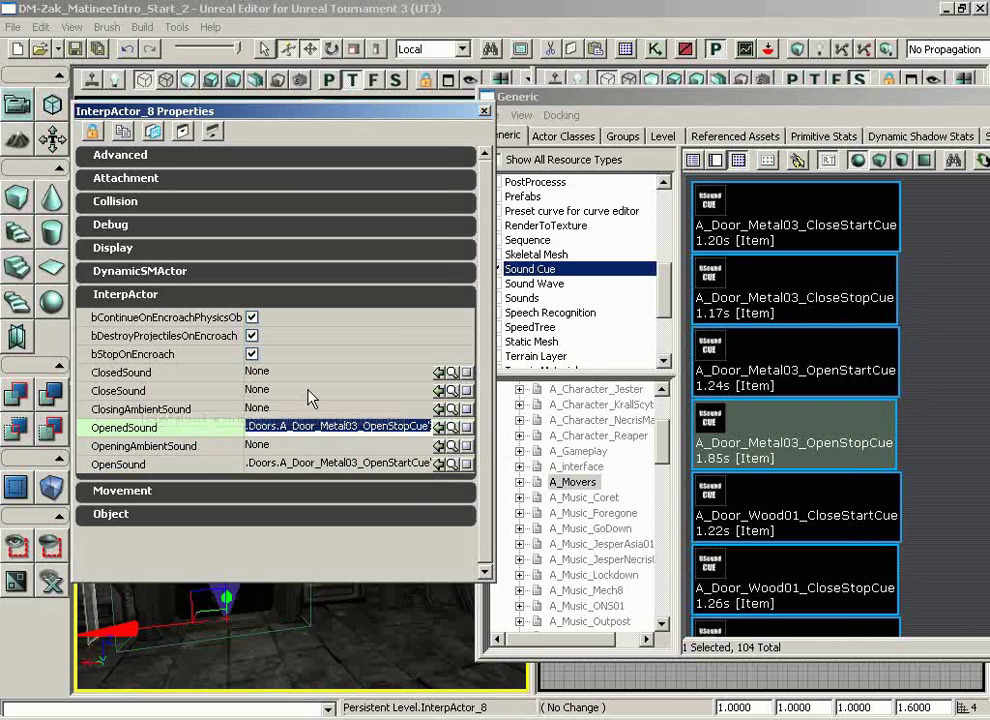
Step: Assign A_Door_Metal03_CloseStartCue to the door piece's CloseSound and A_Door_Metal03_CloseStopCue to its ClosedSound
left_click(437, 392)
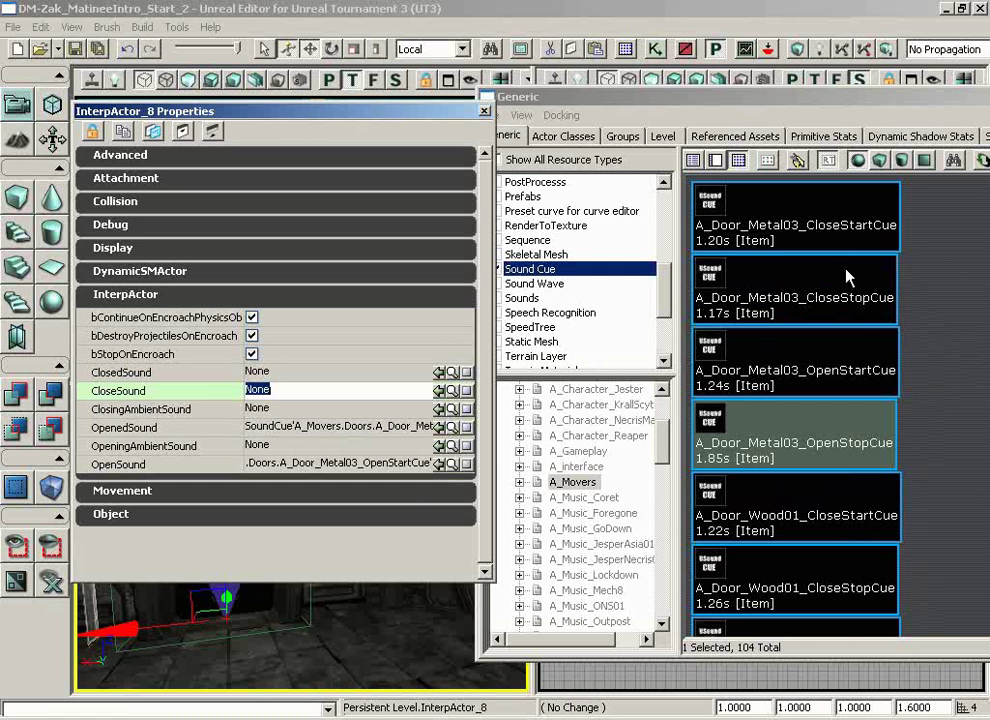
left_click(838, 228)
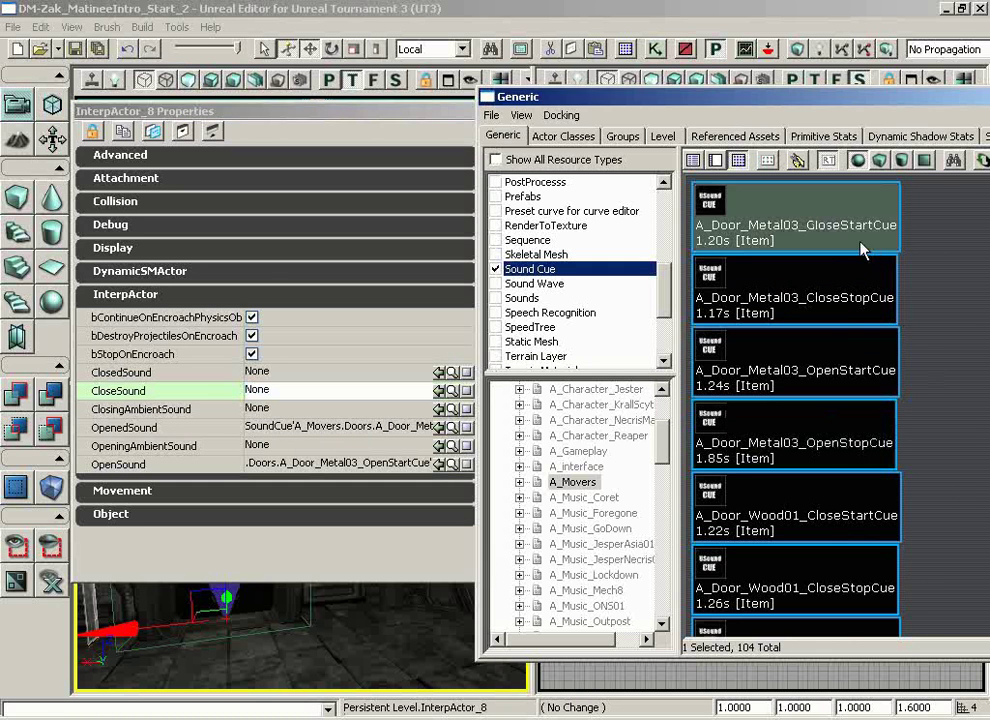
left_click(438, 391)
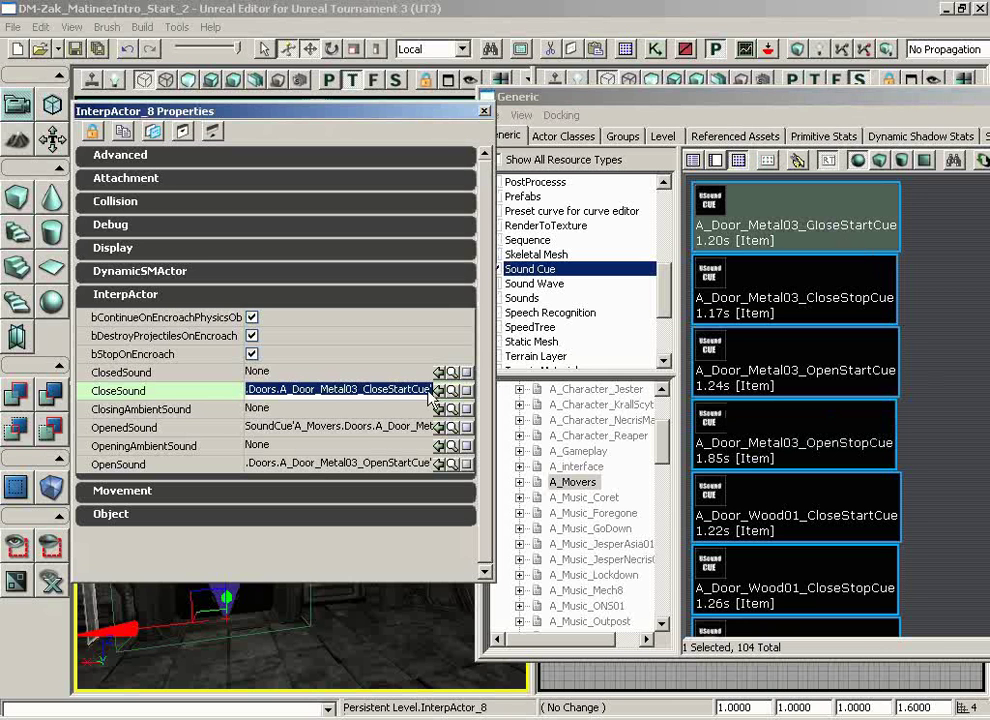
left_click(305, 374)
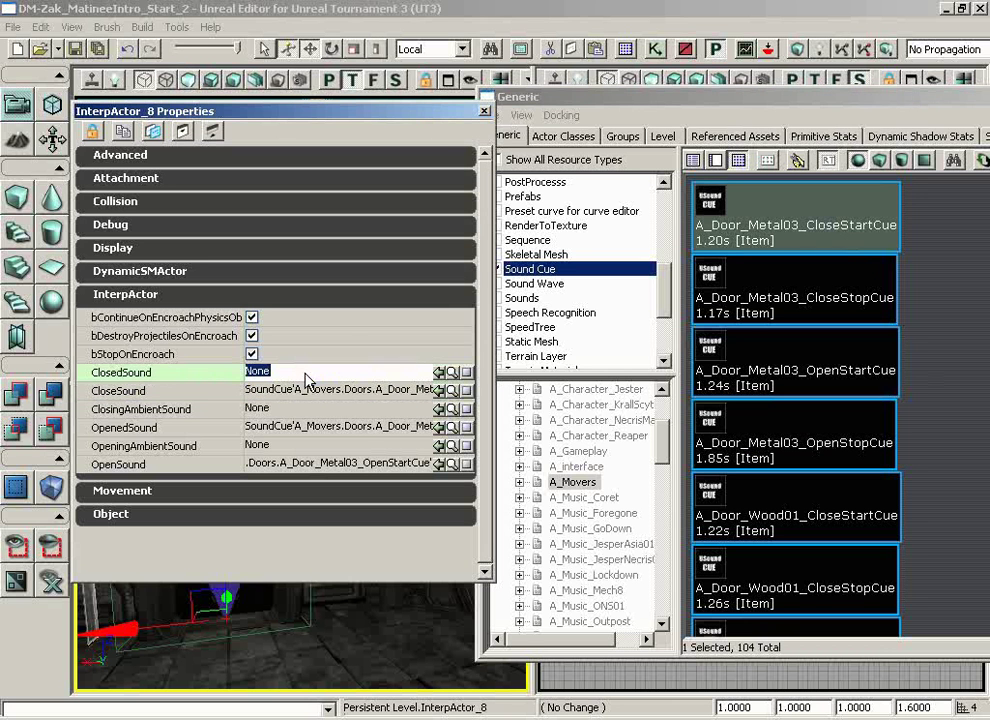
left_click(815, 290)
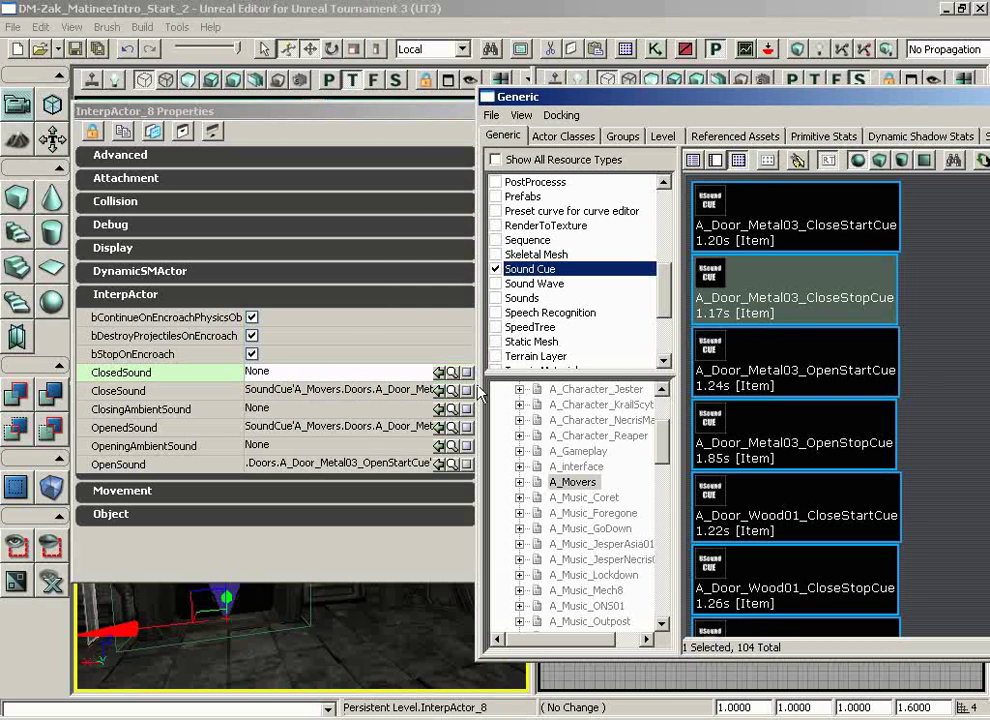
left_click(439, 372)
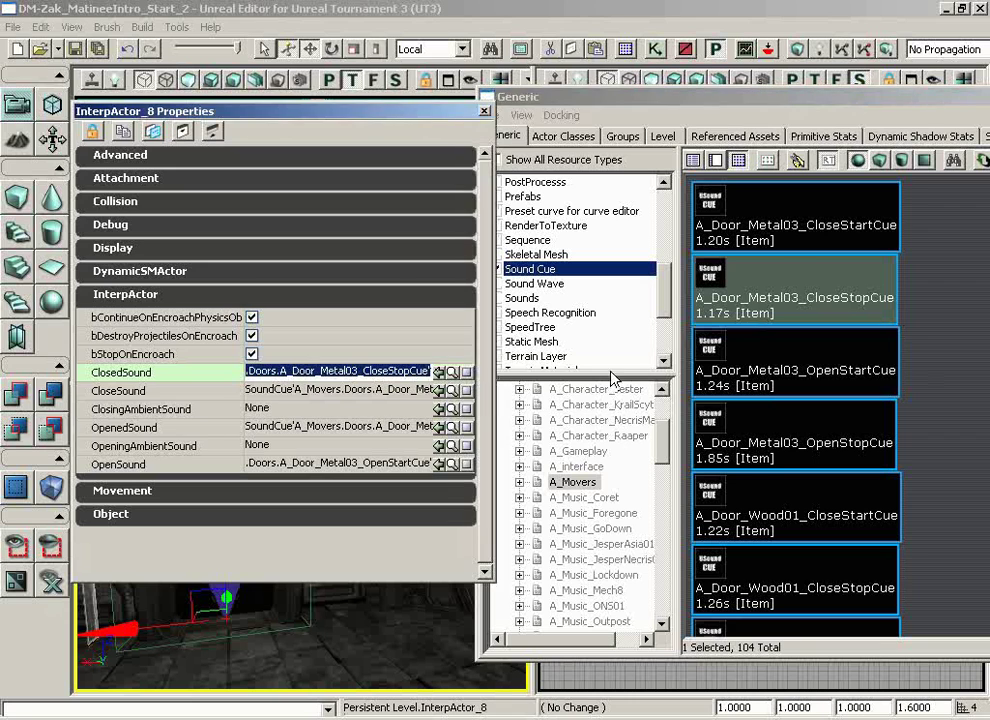
Step: Close the InterpActor properties window and the Generic Browser
left_click(484, 110)
left_click_drag(758, 97, 440, 122)
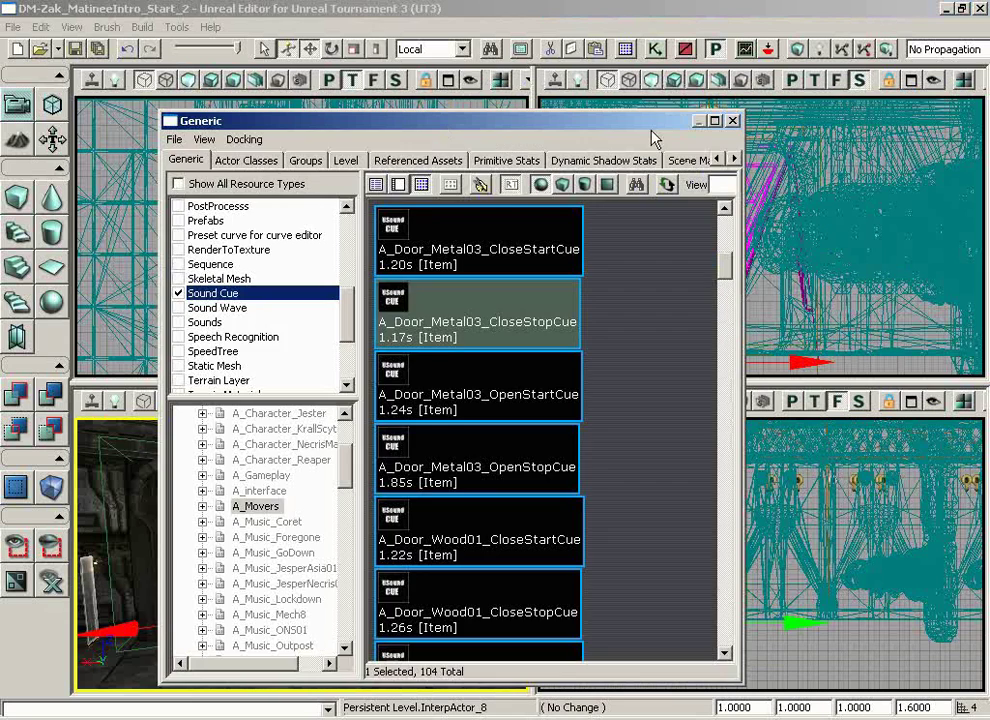
left_click(580, 100)
Step: Play the level in the editor from near the door, and repeatedly approach and back away to test its opening and closing sounds
right_click(366, 668)
left_click(410, 713)
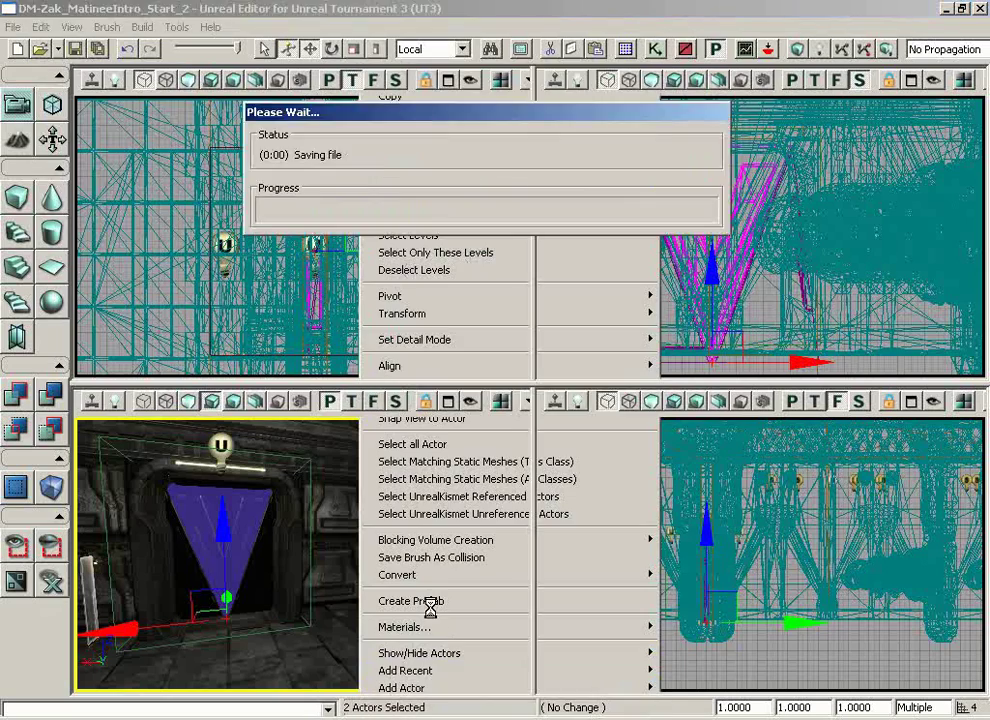
scroll(423, 318, "down", 1)
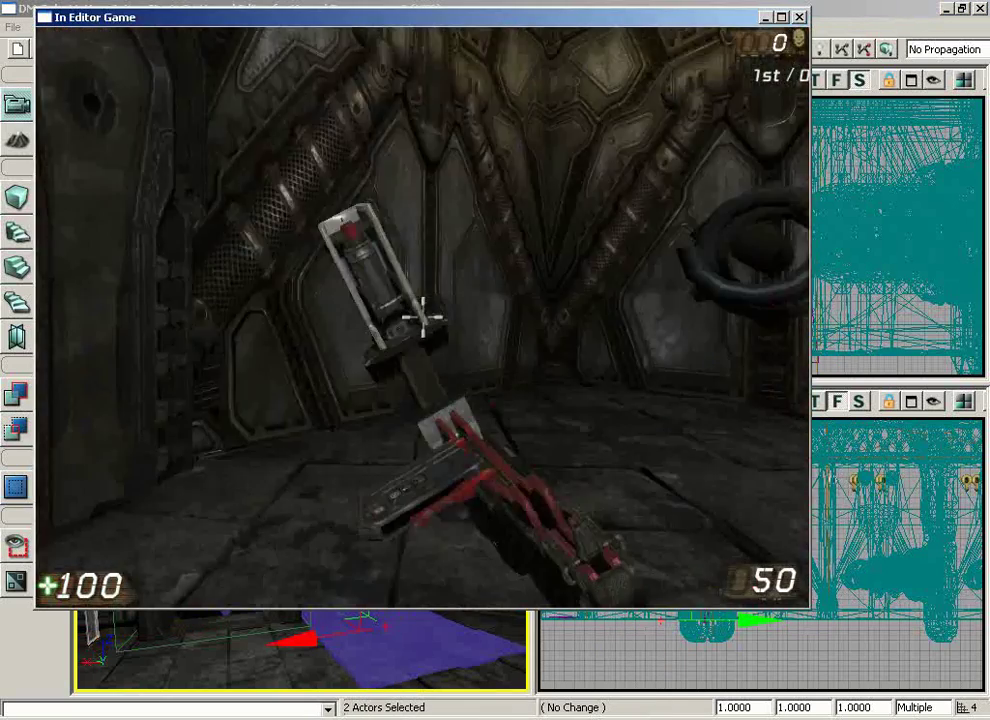
scroll(423, 318, "up", 1)
key("w")
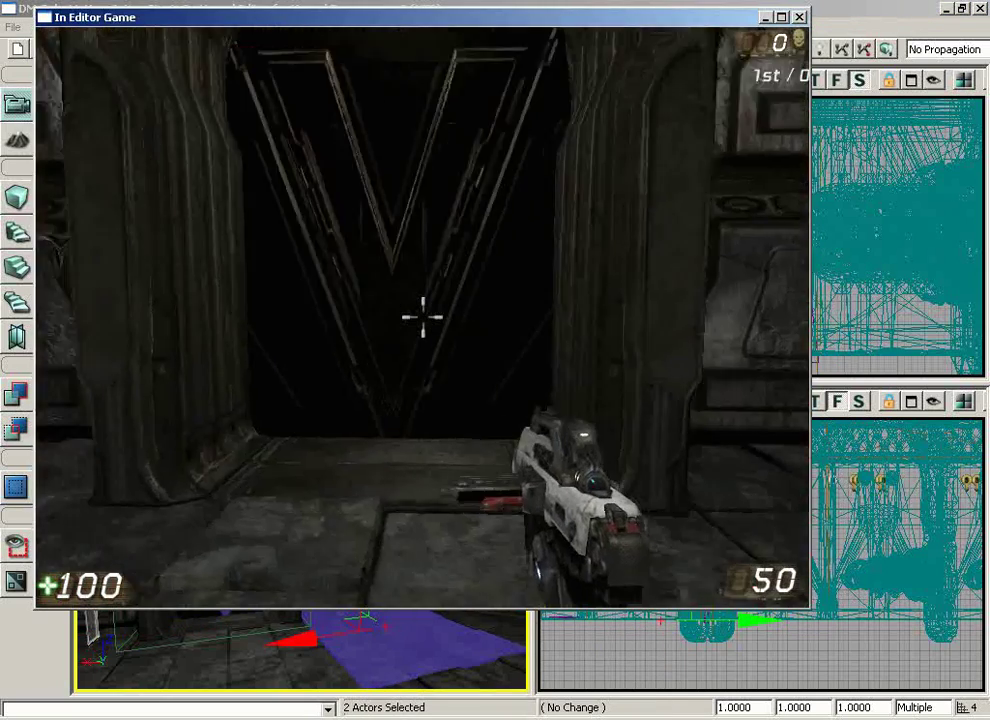
key("s")
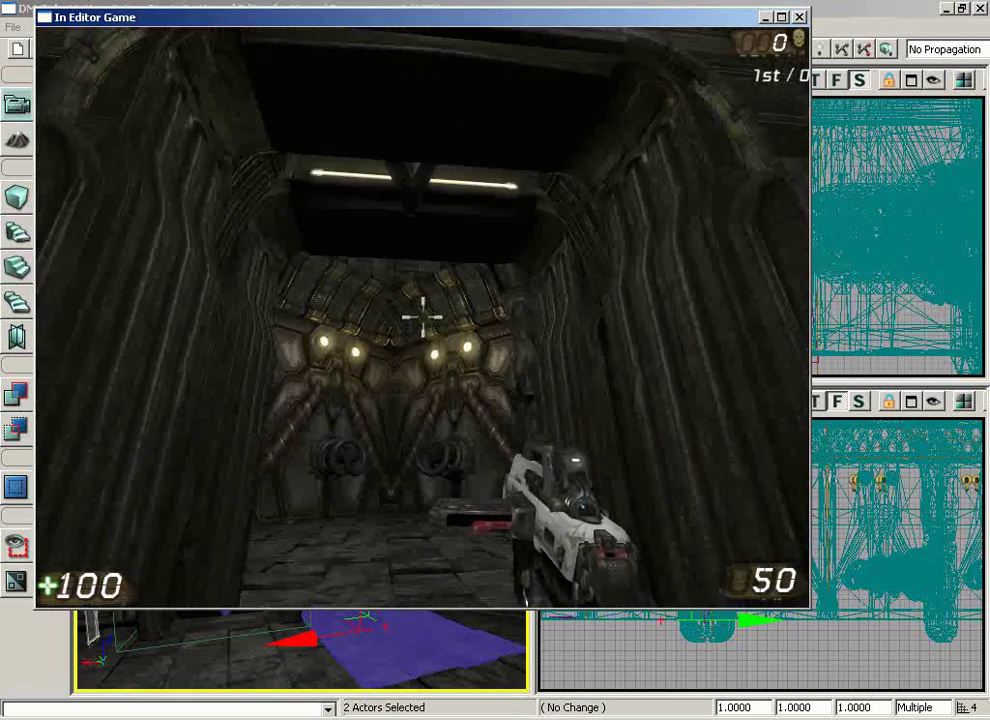
key("w")
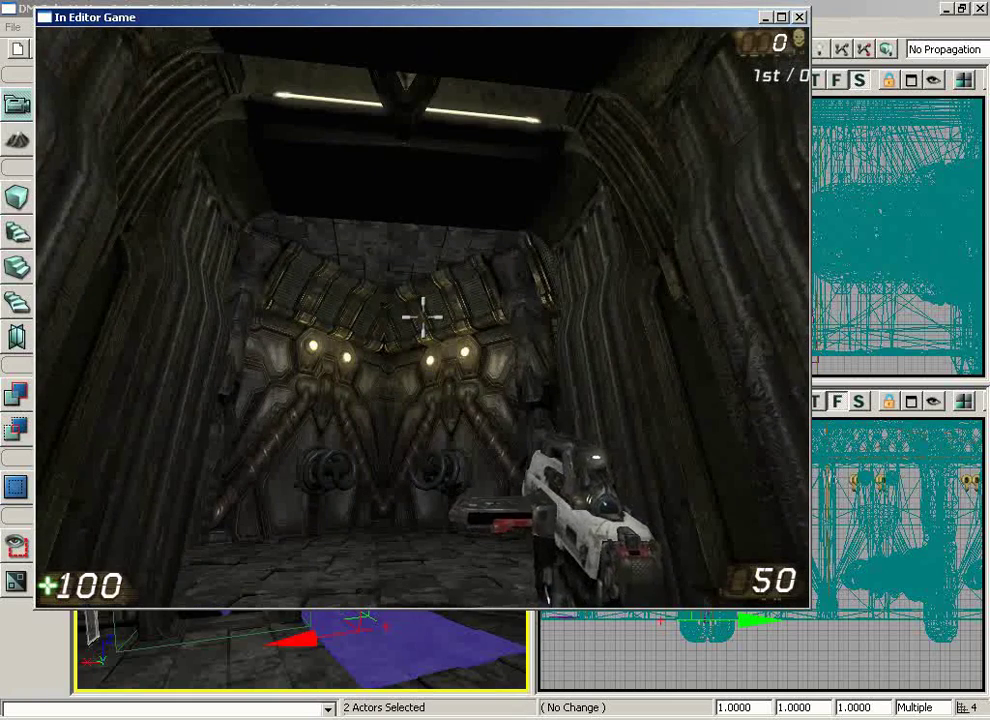
key("s")
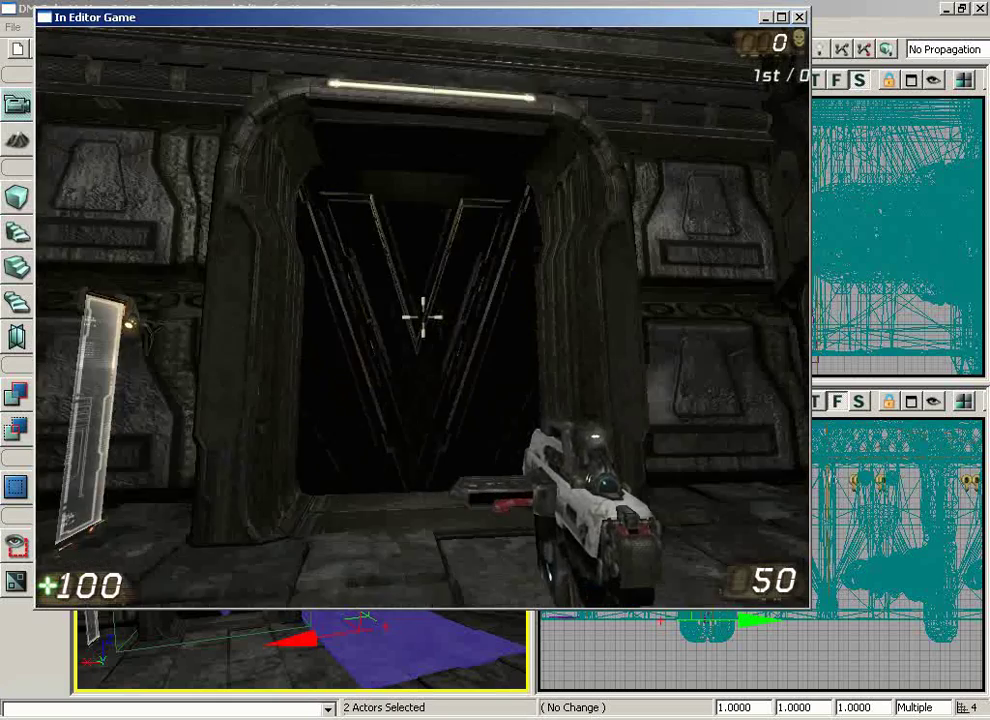
key("w")
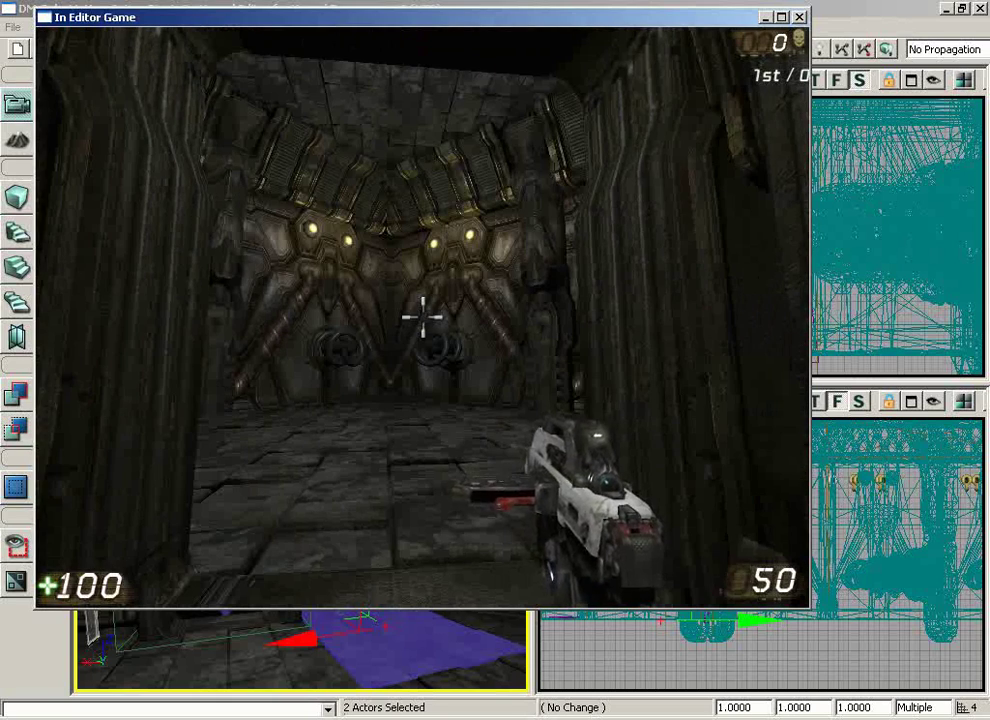
key("s")
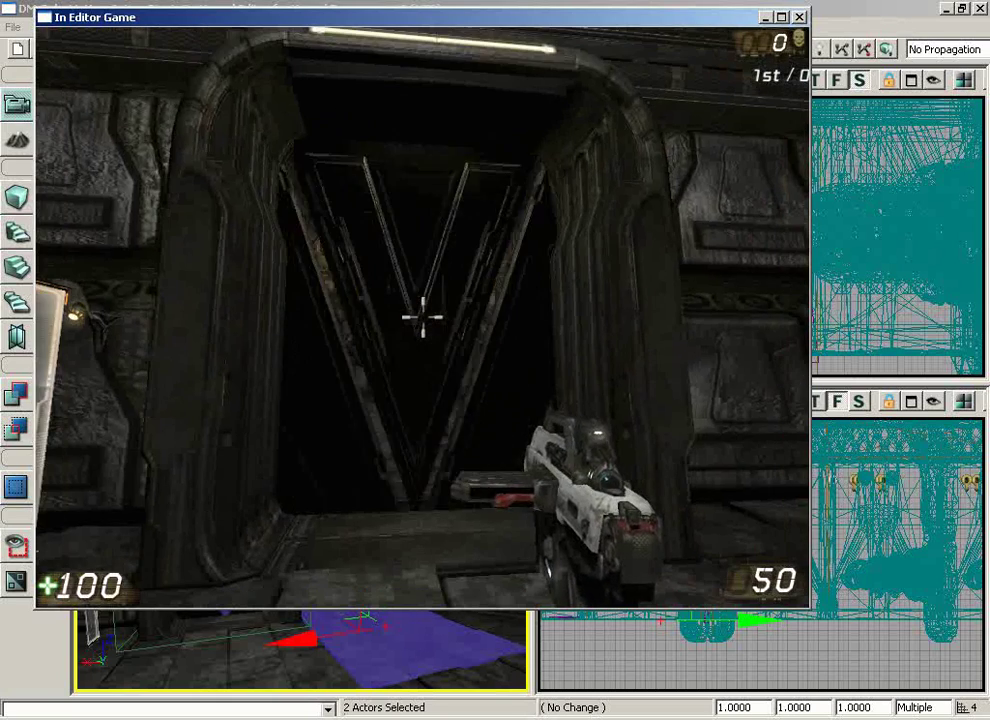
Step: Approach the door again from farther back, fire at it, and walk through the doorway into the next room to test it
key("w")
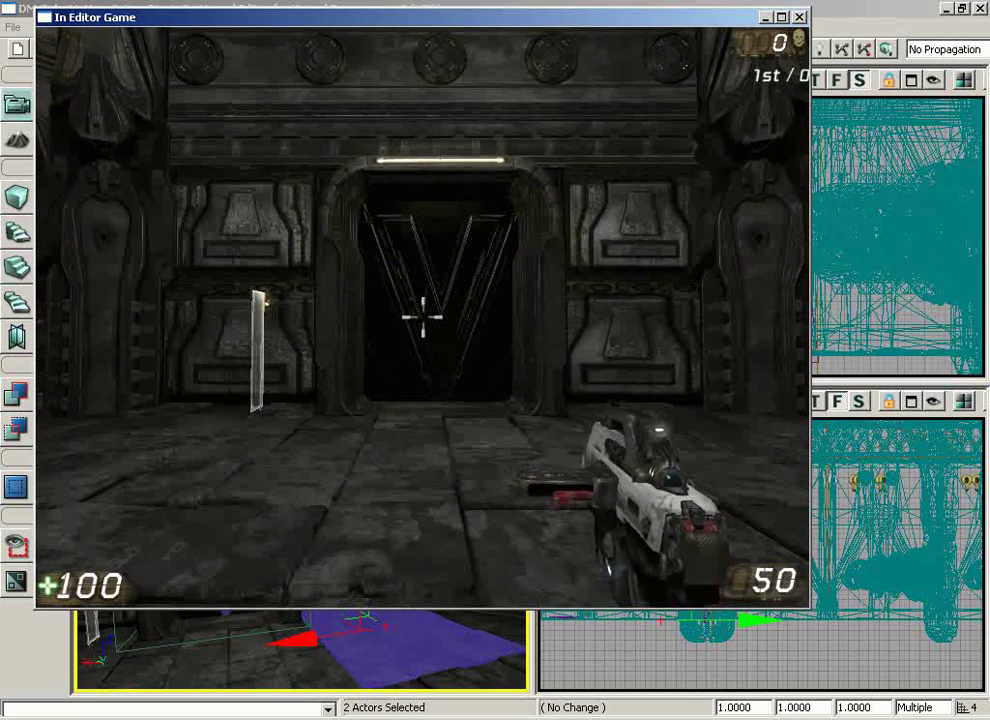
key("w")
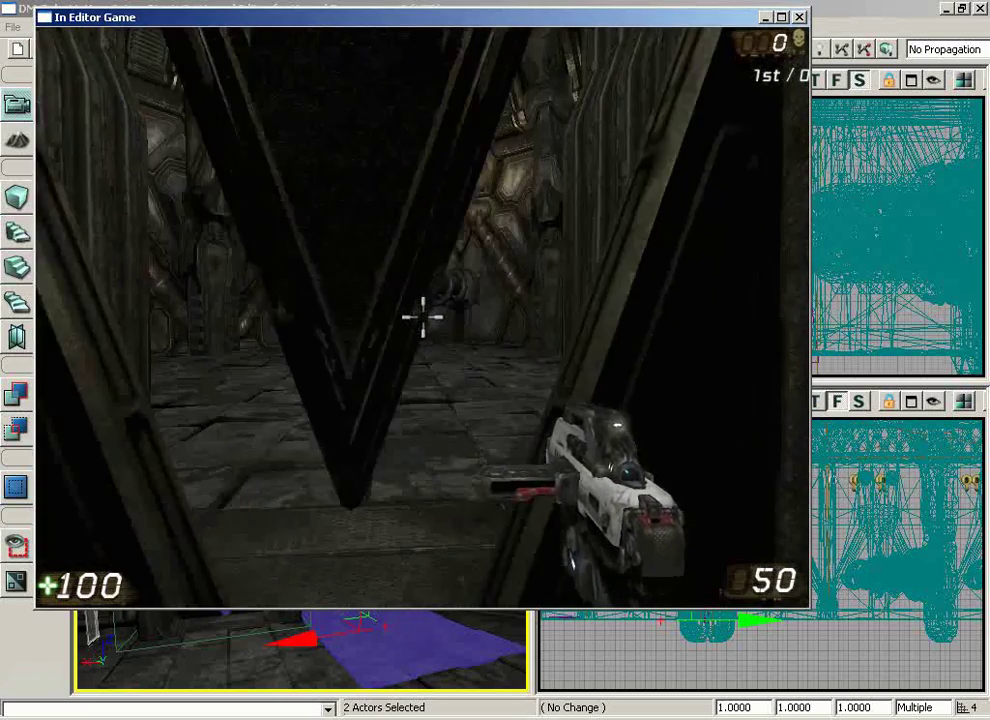
key("w")
left_click(422, 318)
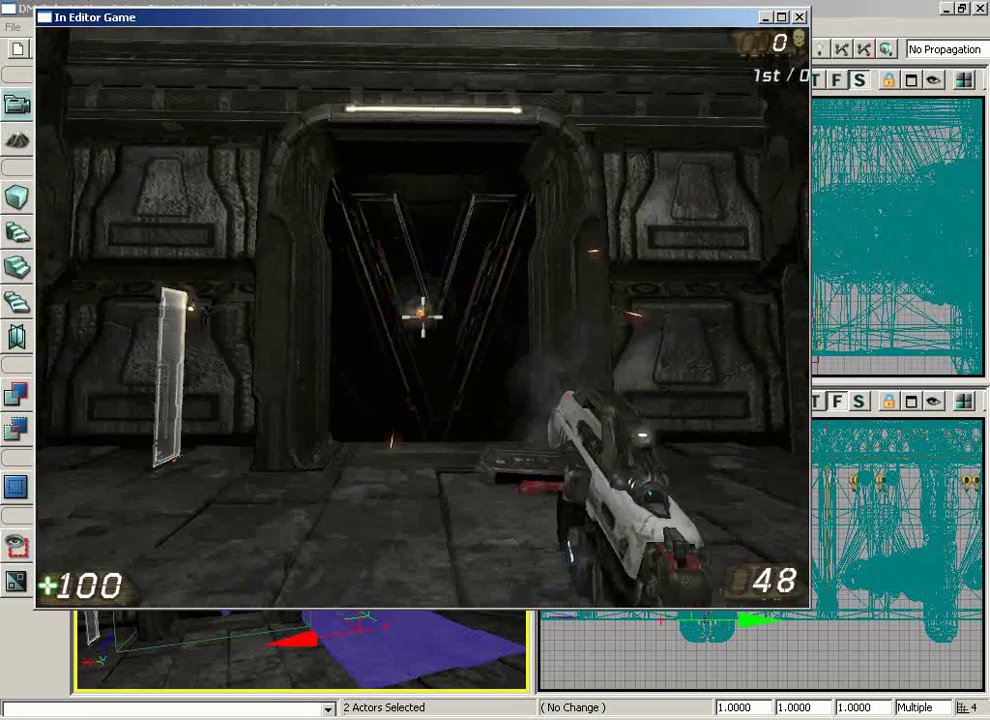
key("w")
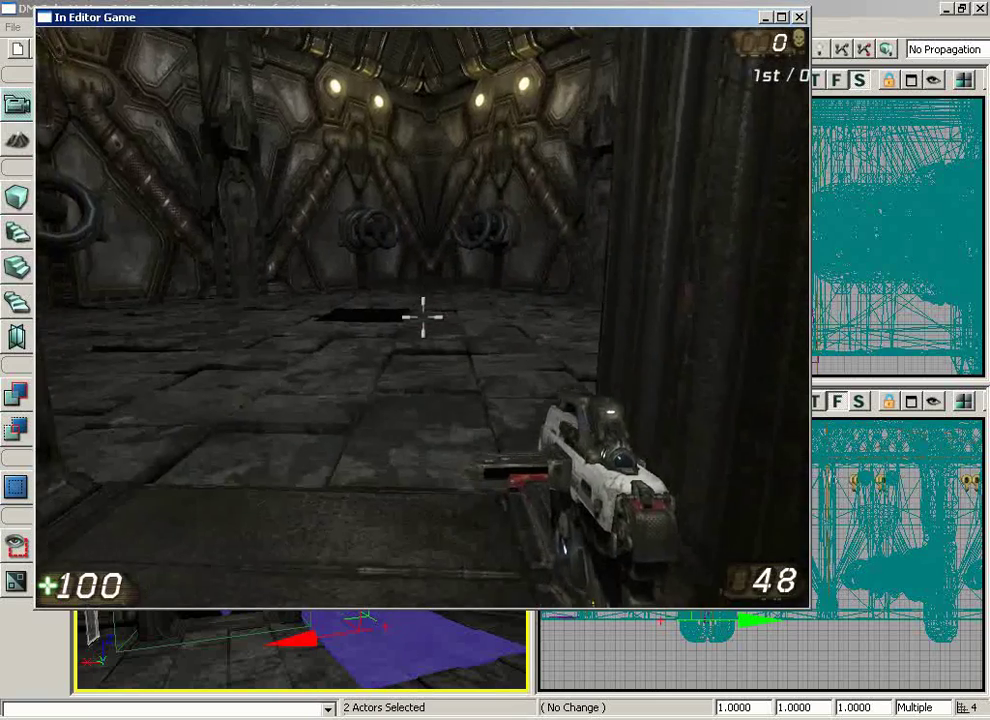
key("w")
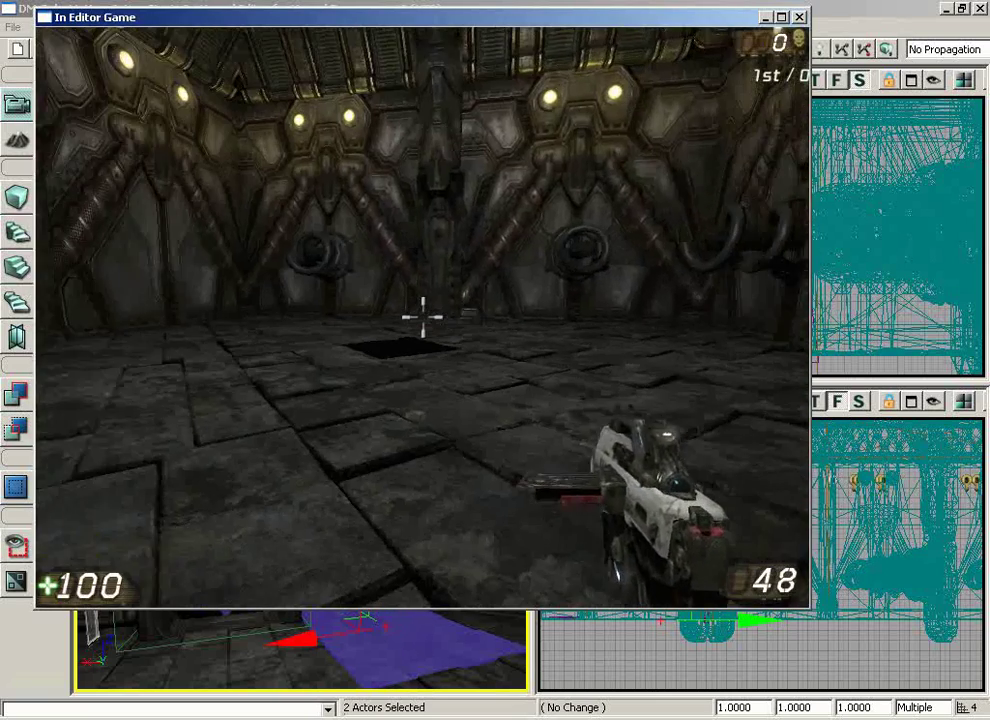